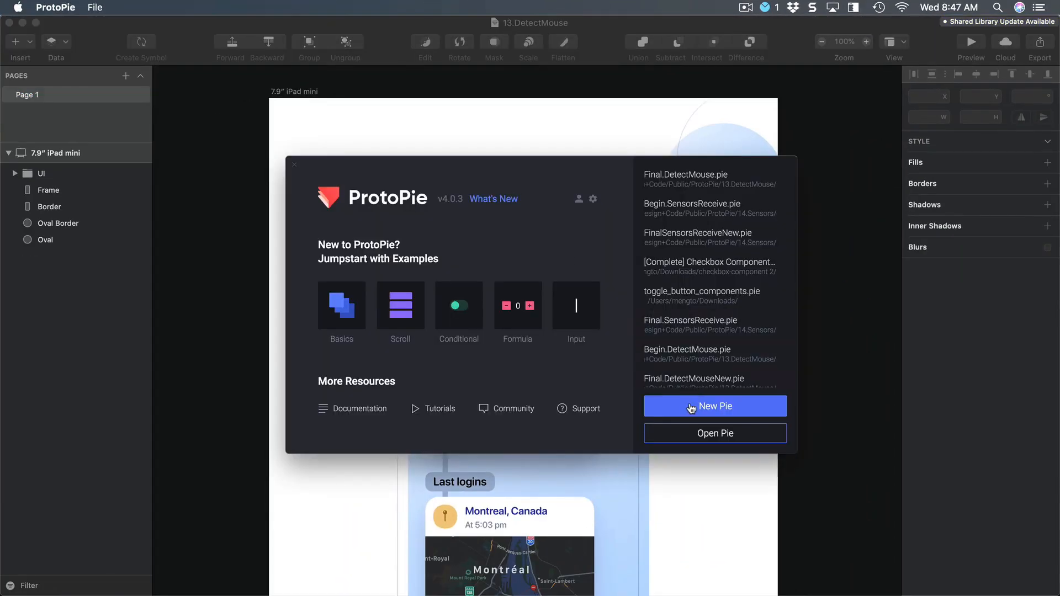
{"action": "left_click", "coordinate": [723, 408]}
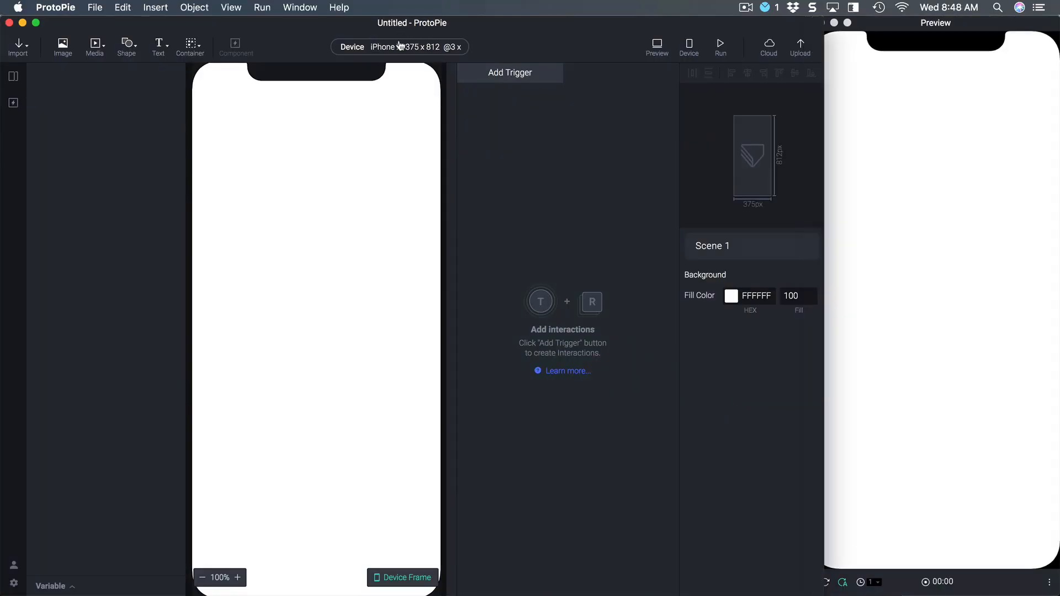
{"action": "left_click", "coordinate": [402, 45]}
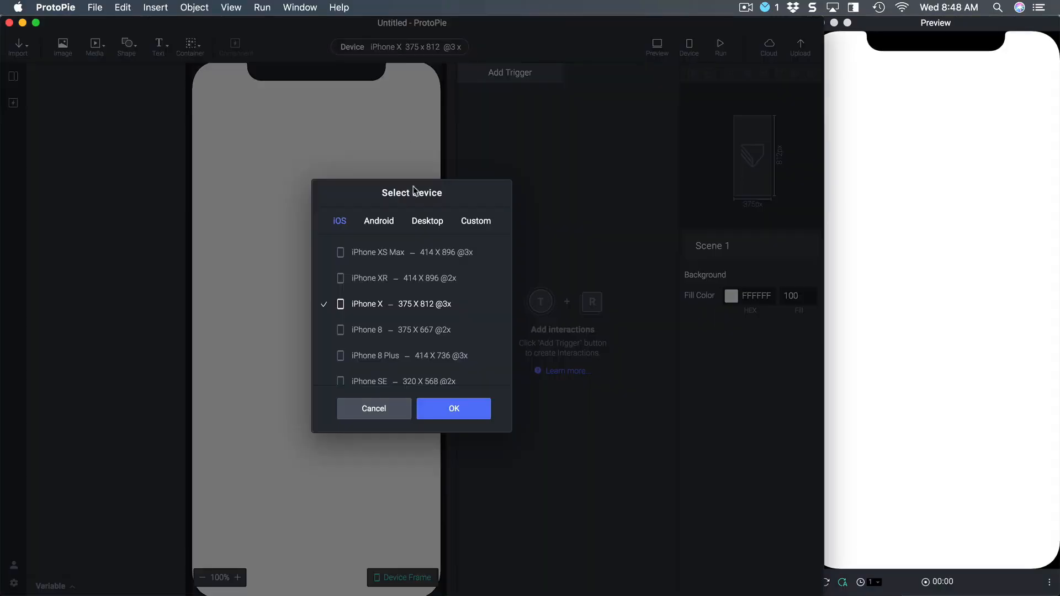
{"action": "scroll", "coordinate": [407, 308], "scroll_direction": "down", "scroll_amount": 3}
{"action": "left_click", "coordinate": [370, 373]}
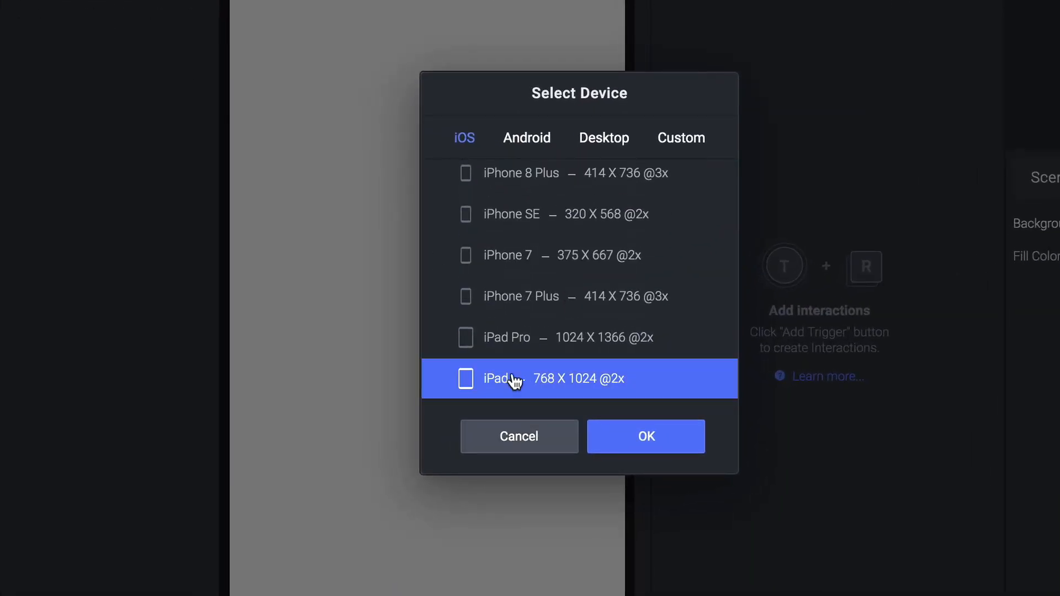
{"action": "left_click", "coordinate": [650, 443]}
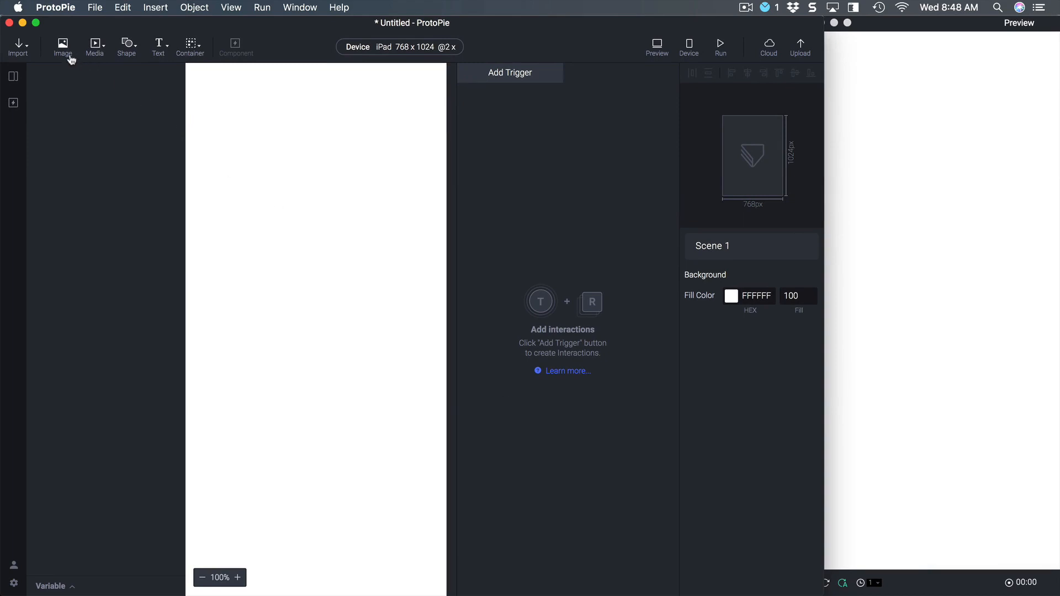
{"action": "left_click", "coordinate": [19, 46]}
{"action": "left_click", "coordinate": [36, 109]}
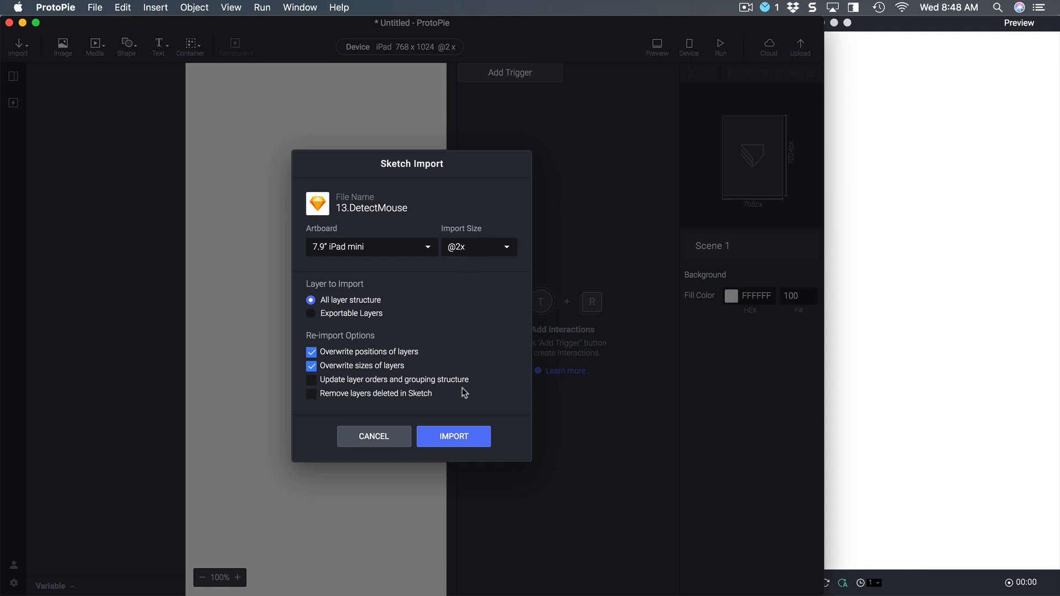
{"action": "left_click", "coordinate": [457, 426]}
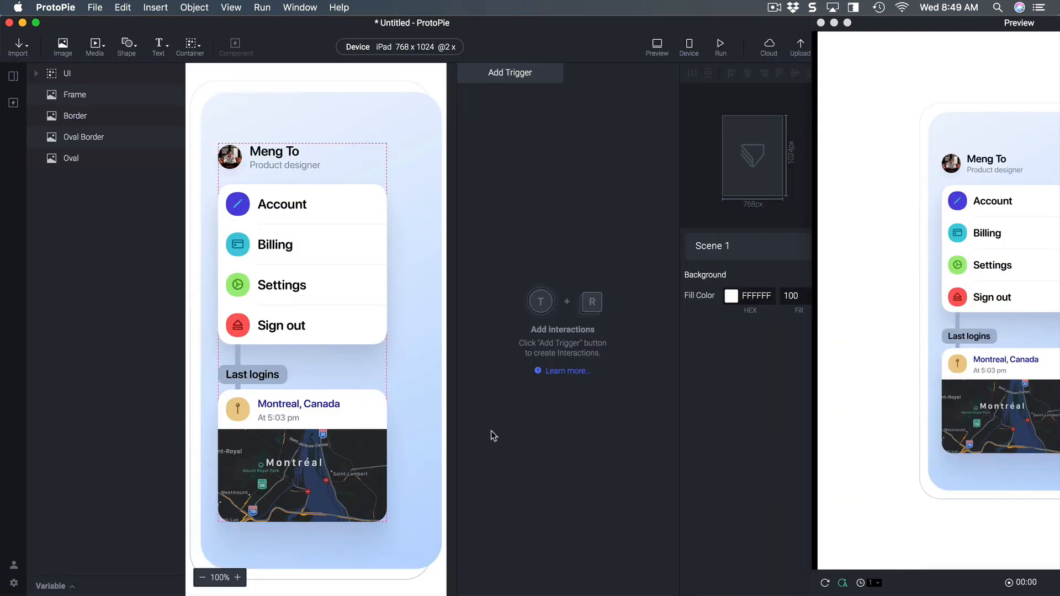
- Zoom the canvas out to 50% and reposition and narrow the Preview window beside the editor
{"action": "key", "text": "super+minus"}
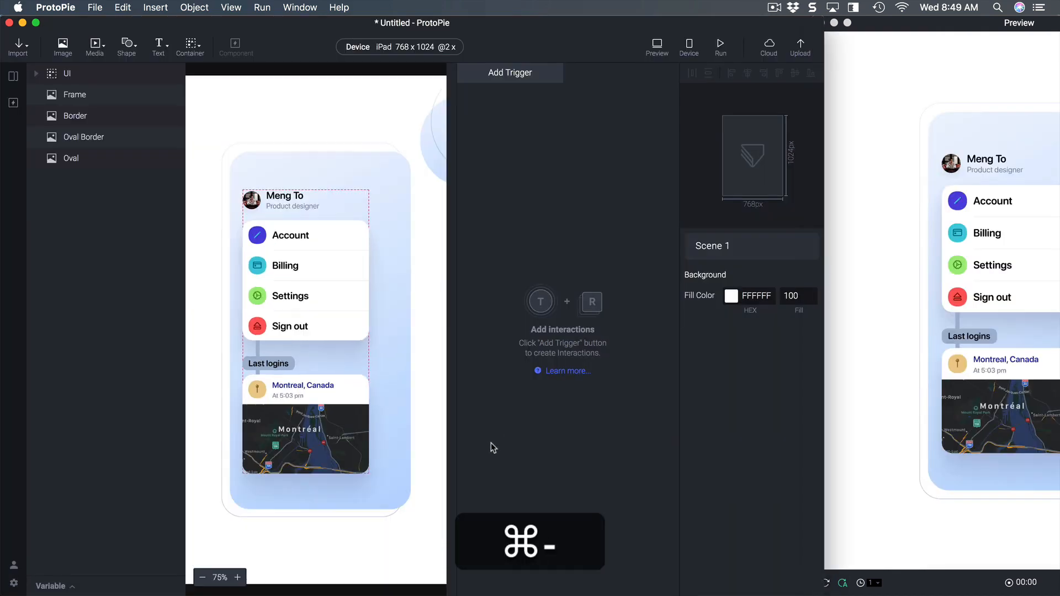
{"action": "key", "text": "super+minus"}
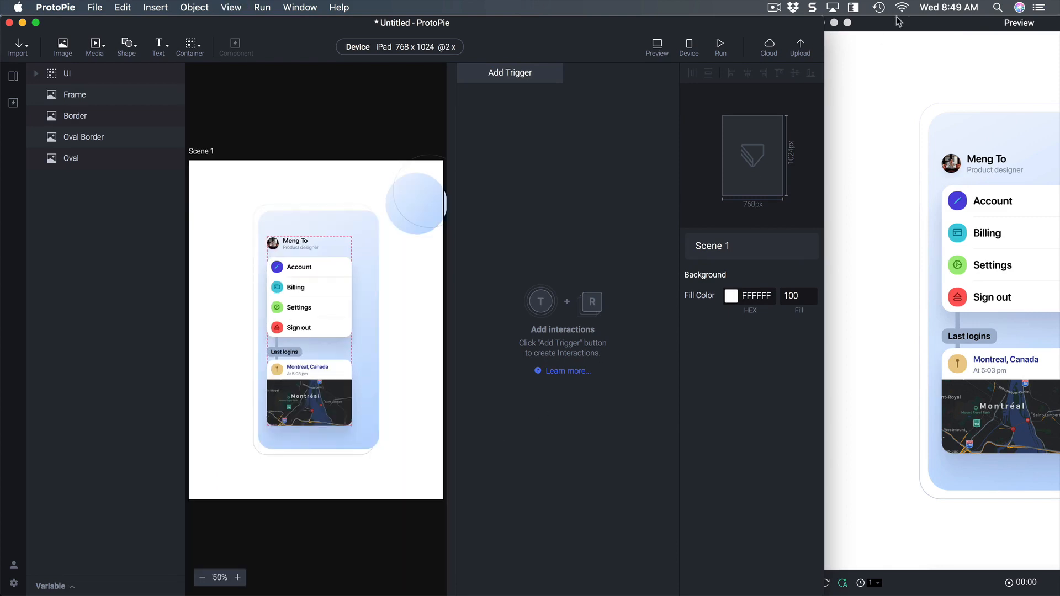
{"action": "left_click_drag", "start_coordinate": [905, 16], "coordinate": [735, 14]}
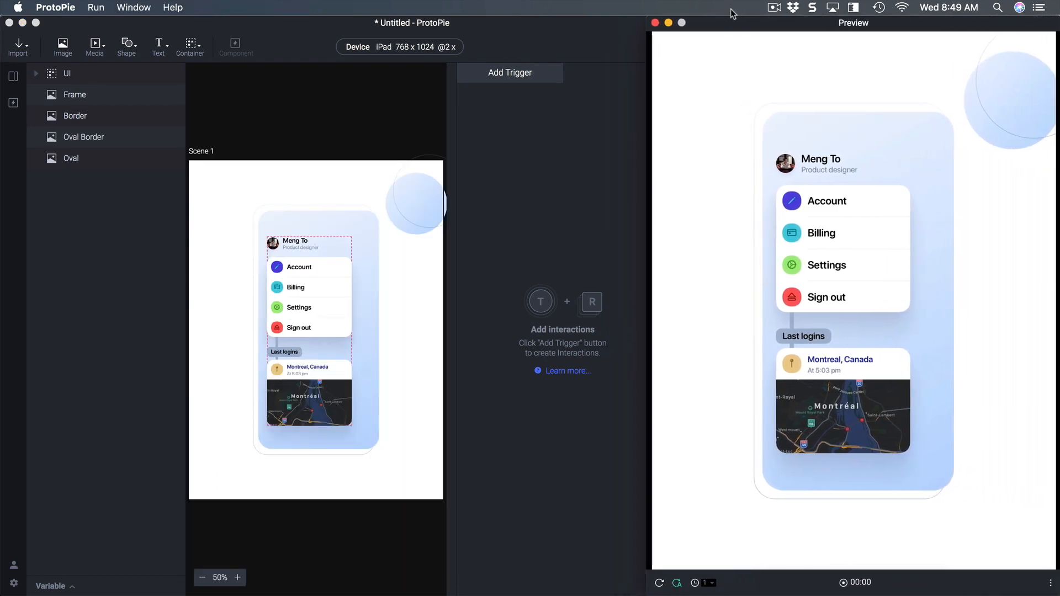
{"action": "left_click_drag", "start_coordinate": [645, 339], "coordinate": [814, 339]}
{"action": "left_click", "coordinate": [317, 137]}
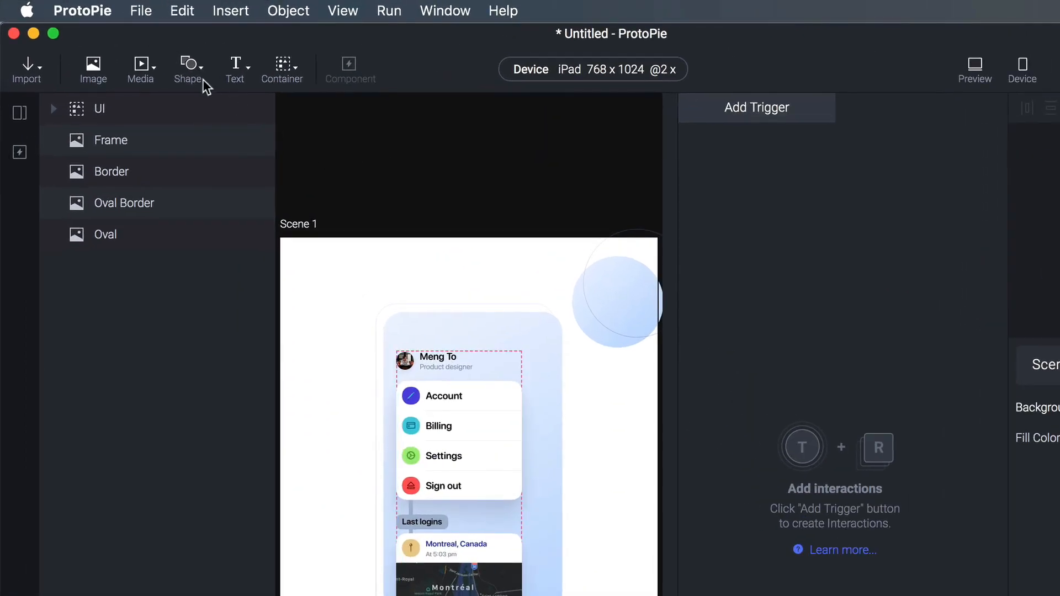
- Insert a rectangle and set its size to 768 wide by 1024 high to cover the scene
{"action": "left_click", "coordinate": [127, 50]}
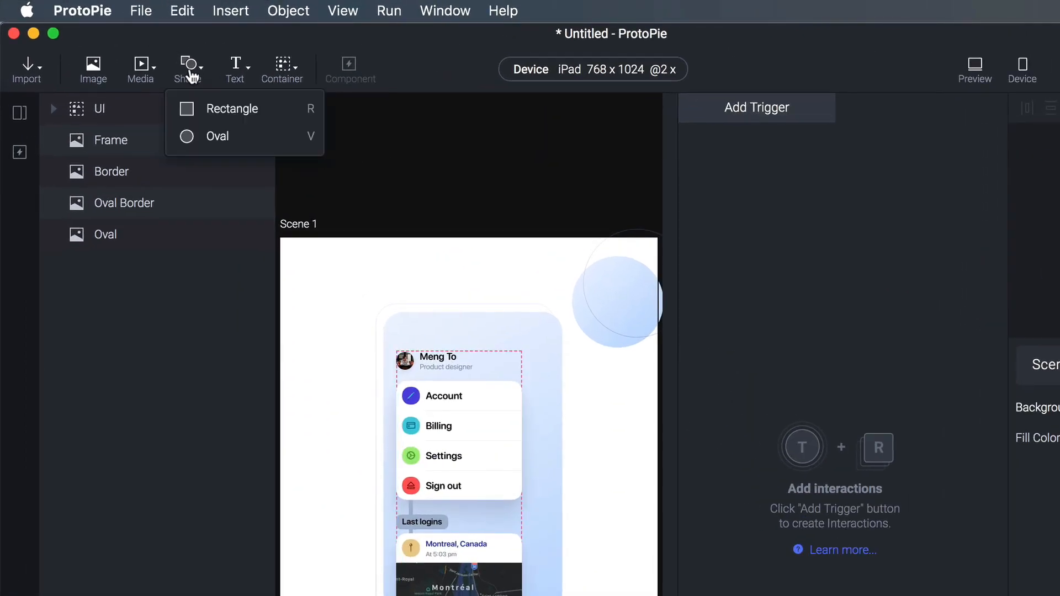
{"action": "left_click", "coordinate": [234, 111]}
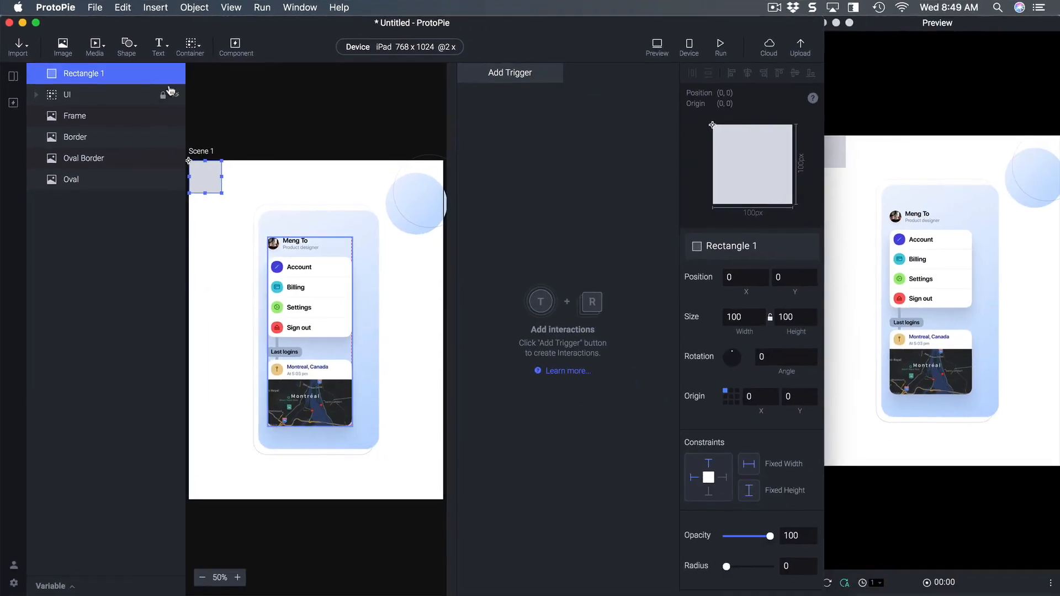
{"action": "left_click", "coordinate": [744, 318]}
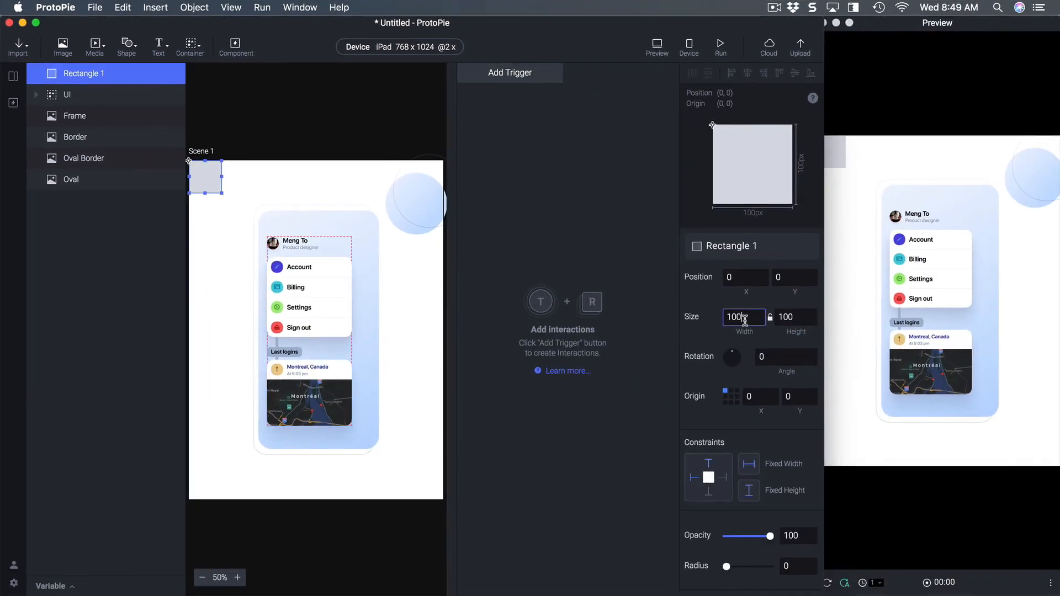
{"action": "key", "text": "shift"}
{"action": "key", "text": "shift+Return"}
{"action": "left_click", "coordinate": [793, 317]}
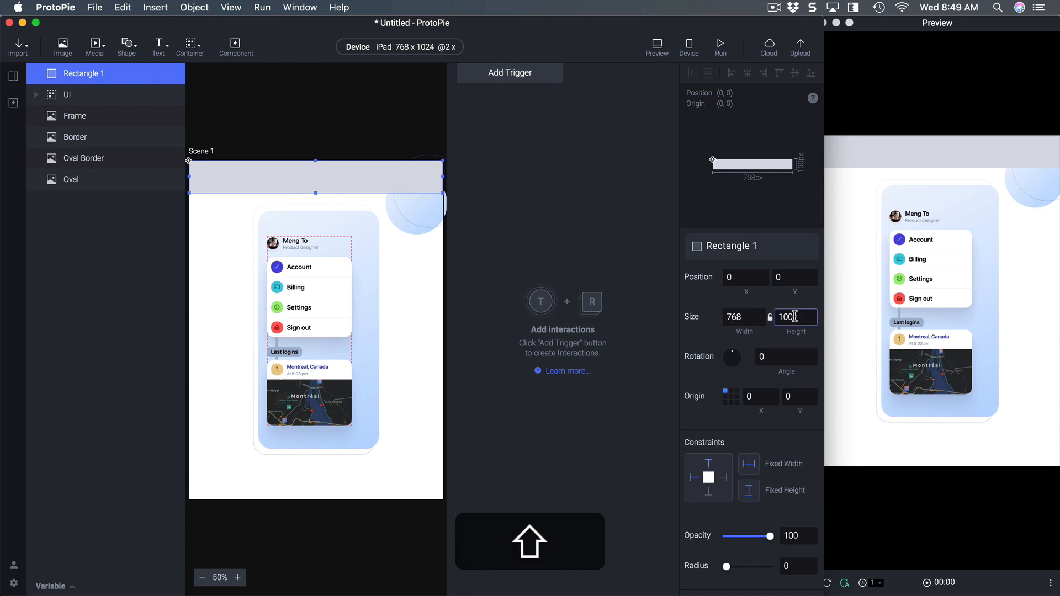
{"action": "key", "text": "shift+Return"}
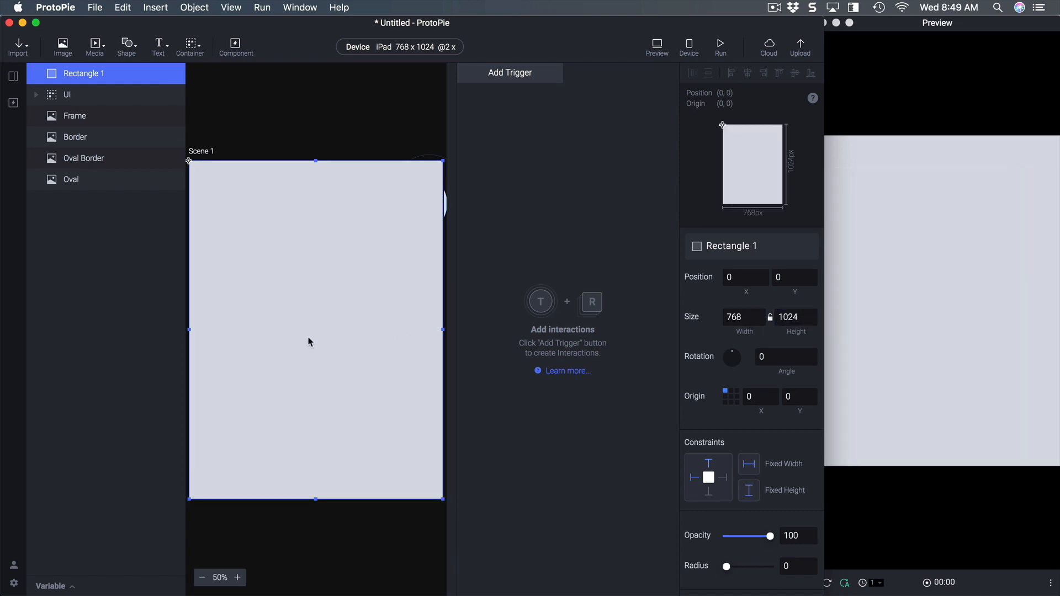
- Move the rectangle below all other layers and set its fill to white, FFFFFF
{"action": "left_click_drag", "start_coordinate": [93, 77], "coordinate": [101, 194]}
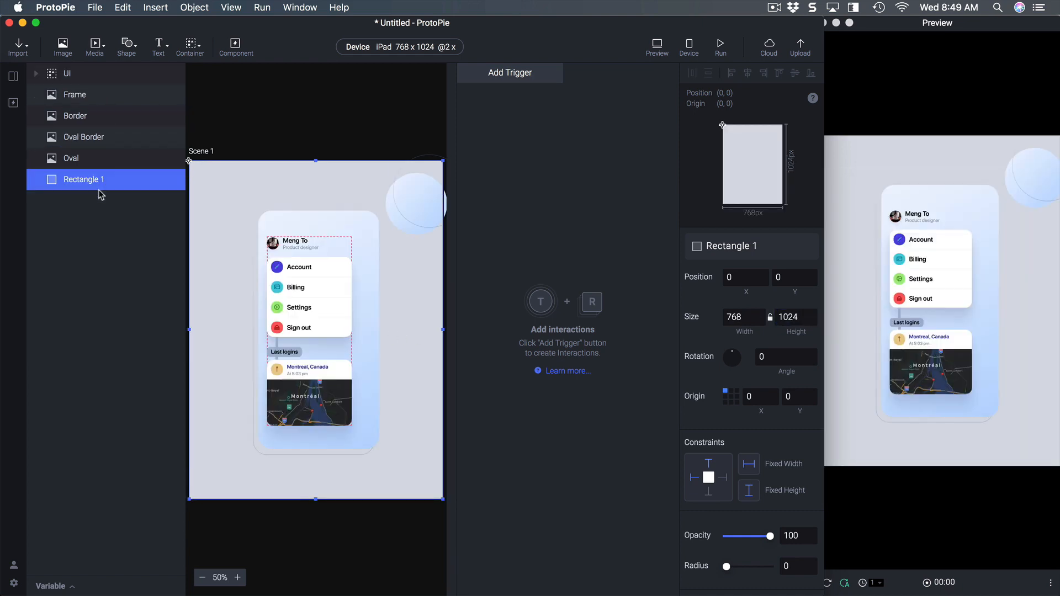
{"action": "scroll", "coordinate": [717, 431], "scroll_direction": "down", "scroll_amount": 5}
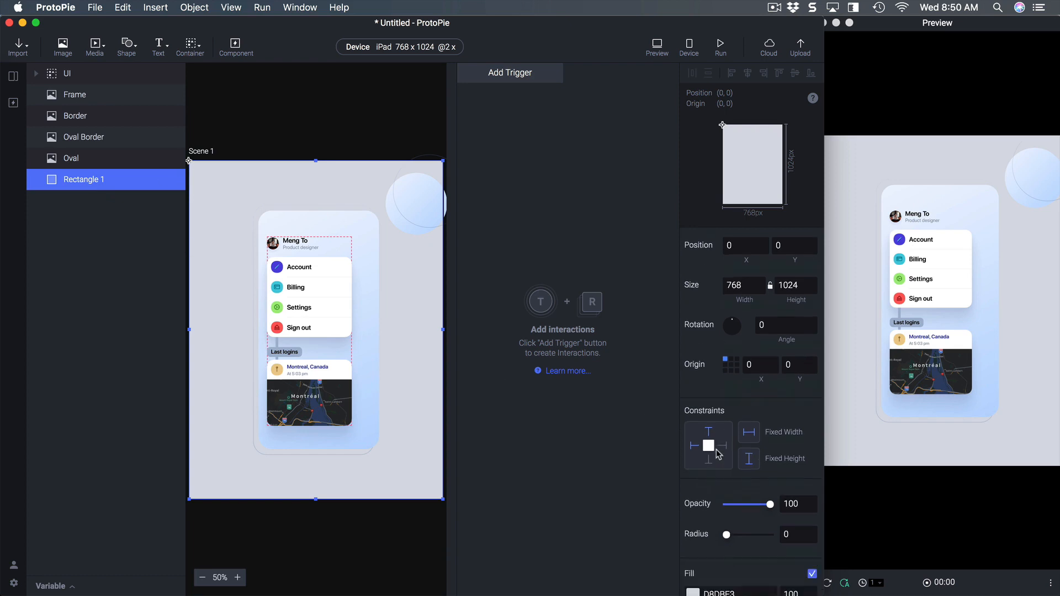
{"action": "left_click", "coordinate": [695, 428]}
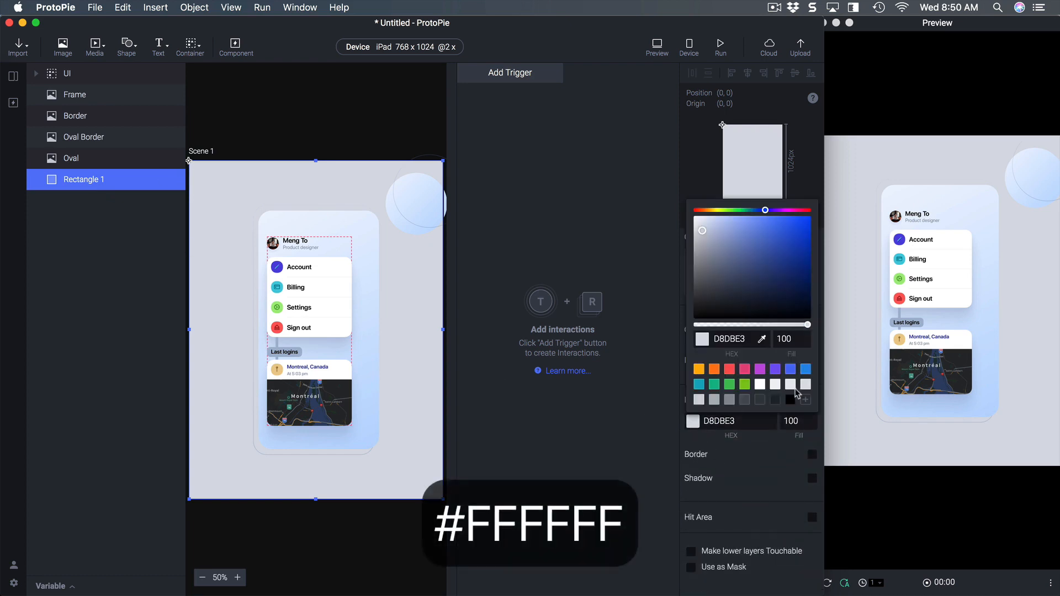
{"action": "left_click", "coordinate": [759, 387]}
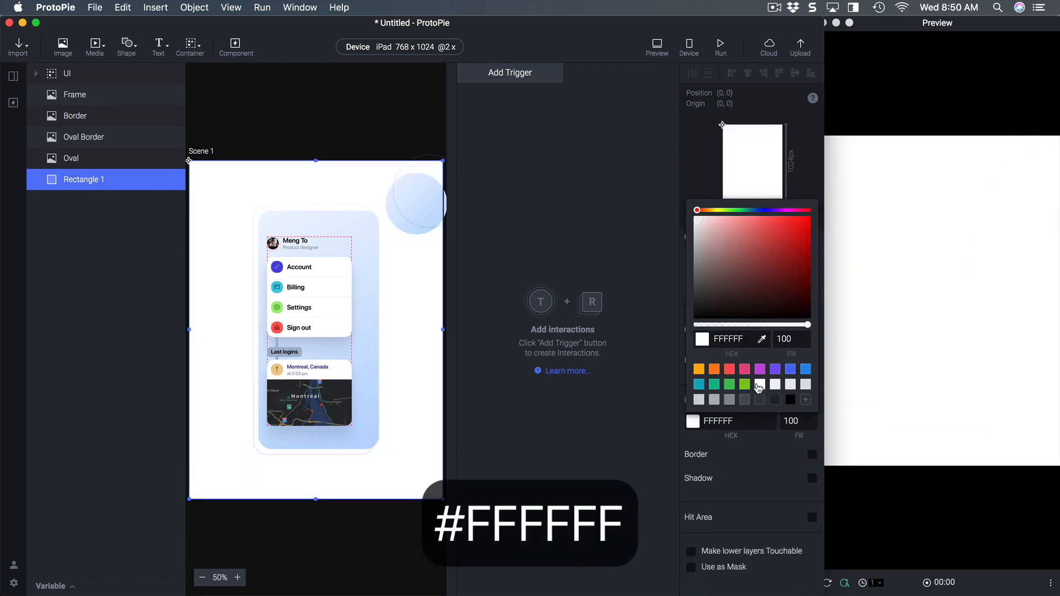
{"action": "left_click", "coordinate": [642, 429]}
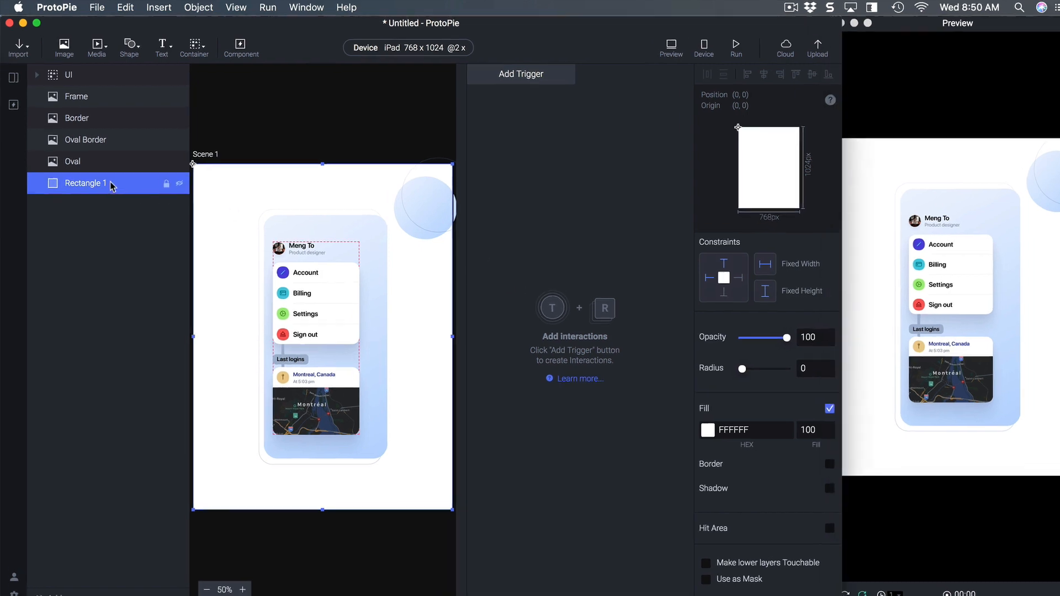
- Rename the white background rectangle layer as Detect
{"action": "double_click", "coordinate": [112, 186]}
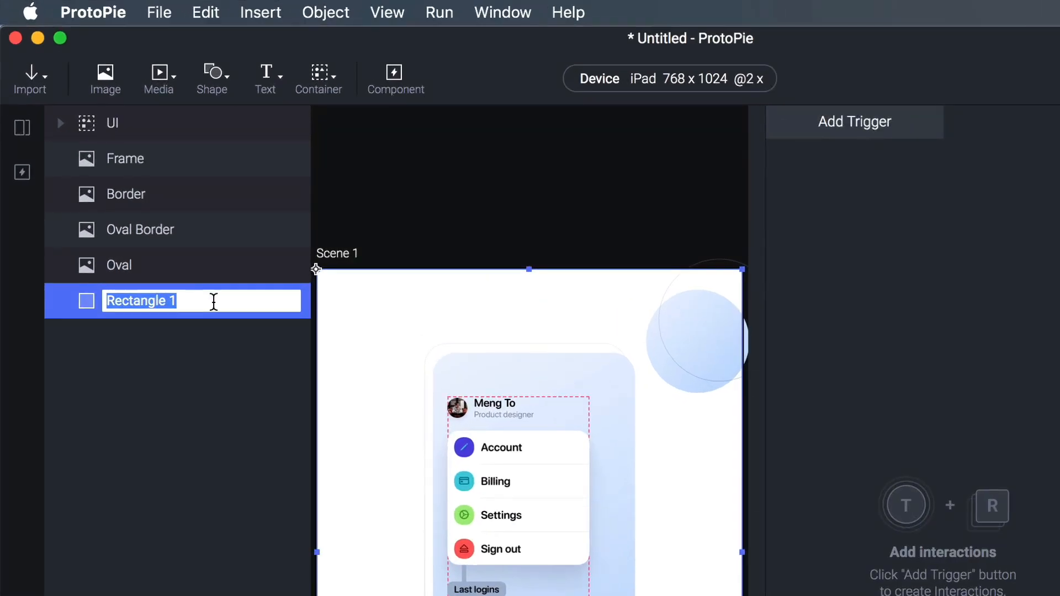
{"action": "type", "text": "Detect"}
{"action": "key", "text": "Return"}
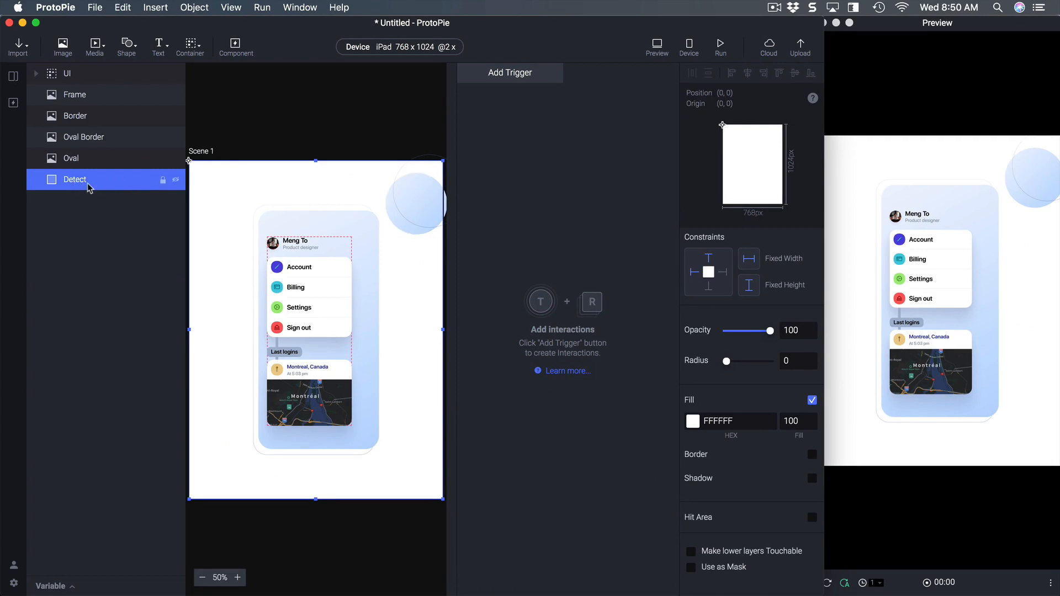
- Add a Mouse Over trigger to the Detect layer
{"action": "left_click", "coordinate": [523, 78]}
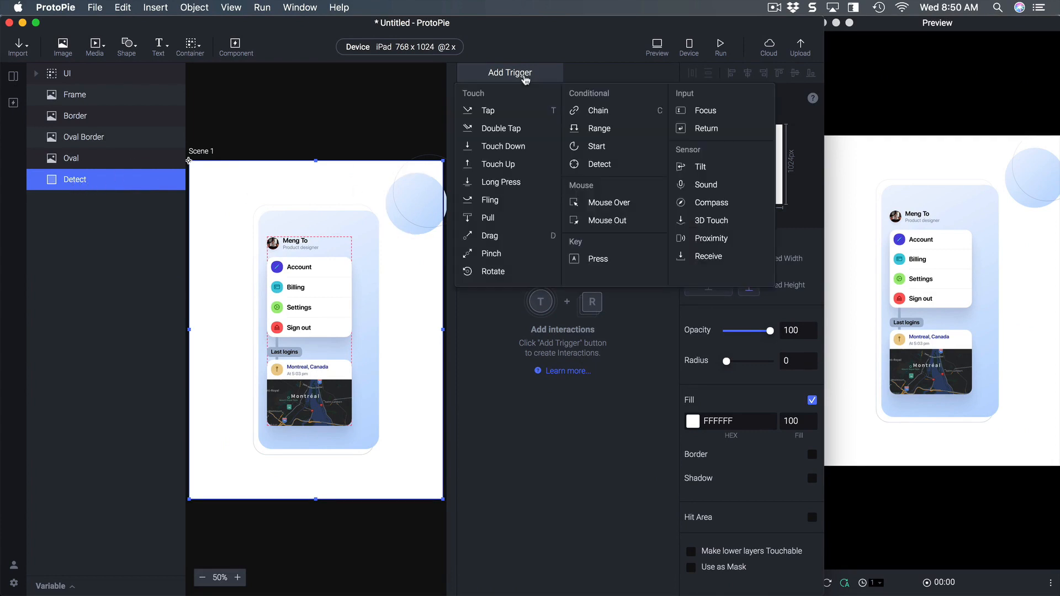
{"action": "left_click", "coordinate": [610, 202]}
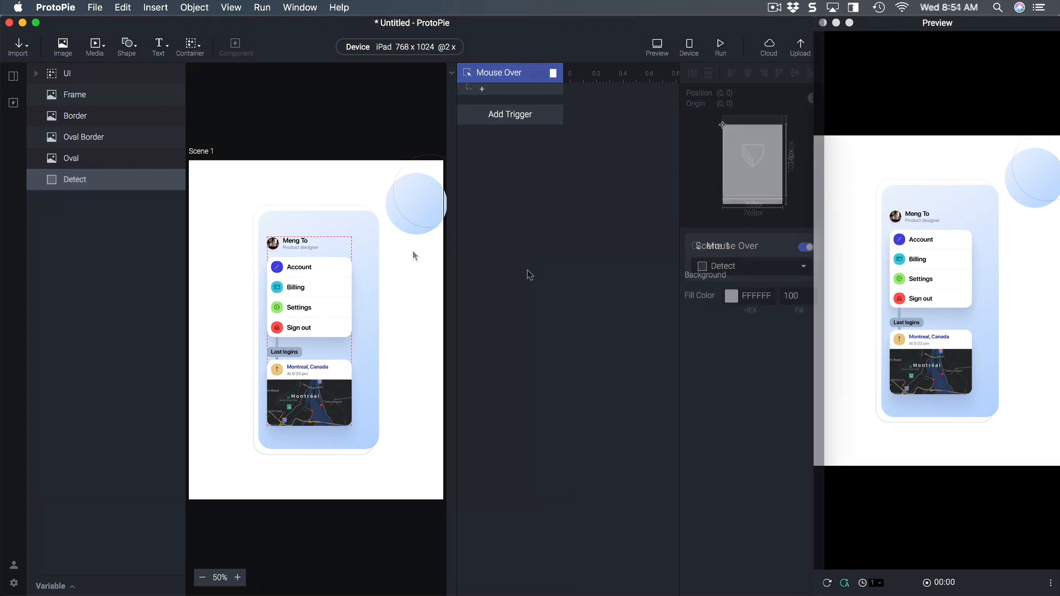
{"action": "left_click", "coordinate": [529, 275]}
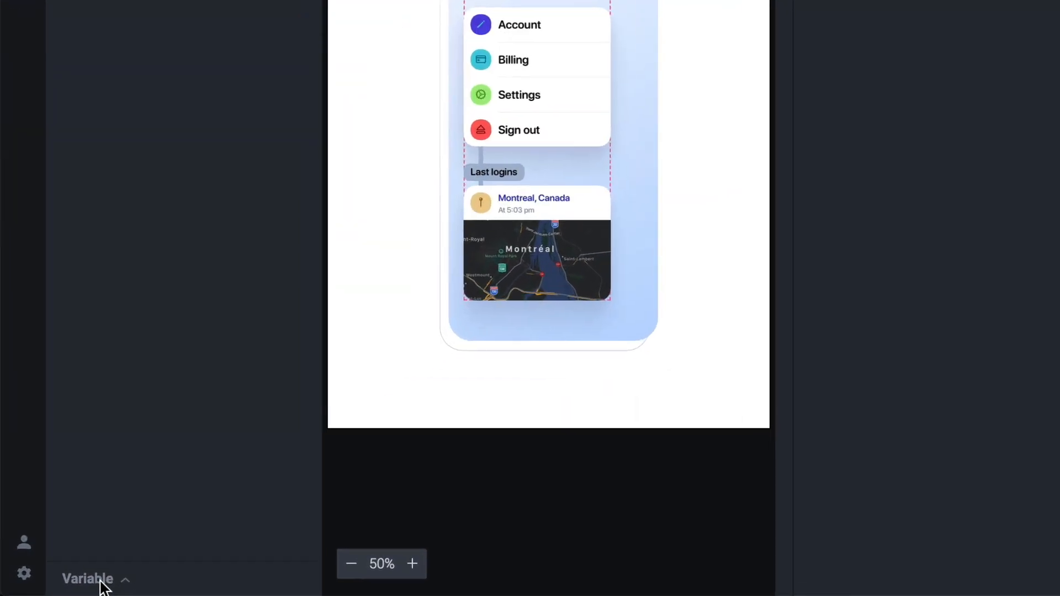
- Create a variable for all scenes and name it x
{"action": "left_click", "coordinate": [101, 579]}
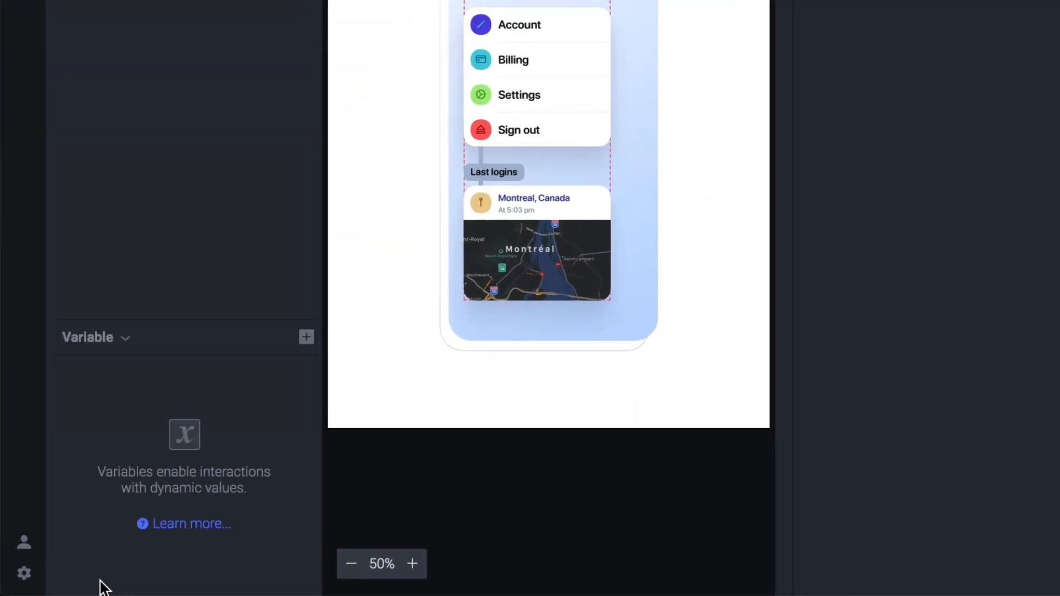
{"action": "left_click", "coordinate": [306, 338]}
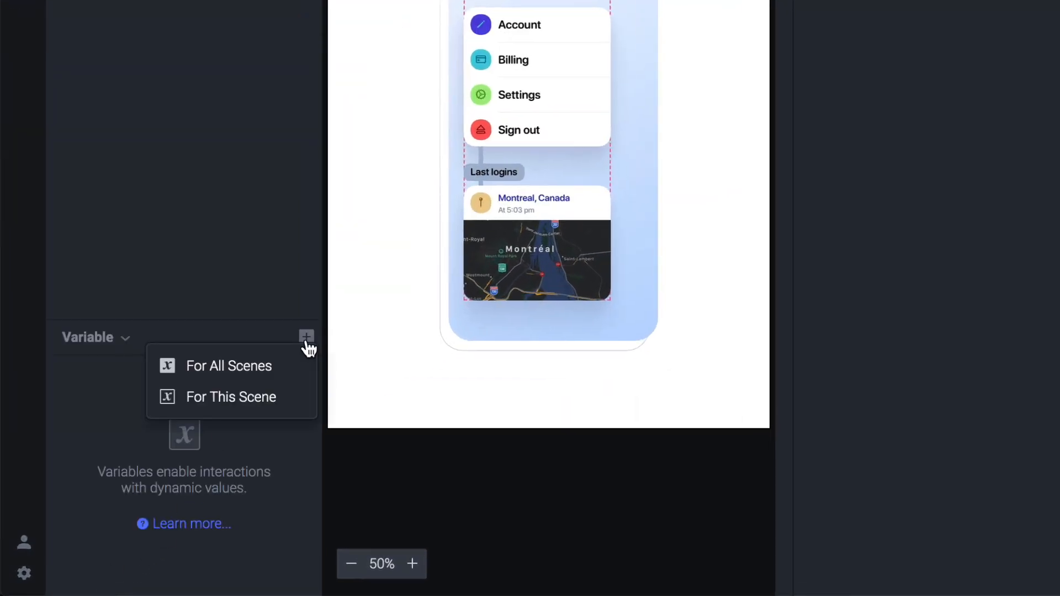
{"action": "left_click", "coordinate": [270, 364]}
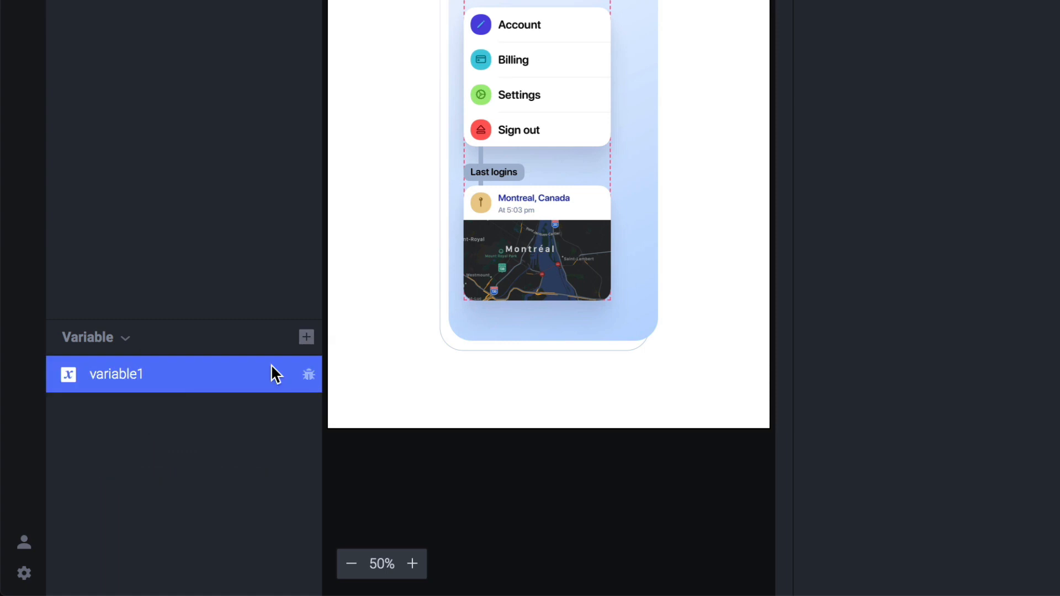
{"action": "double_click", "coordinate": [152, 375]}
{"action": "type", "text": "x"}
{"action": "key", "text": "Return"}
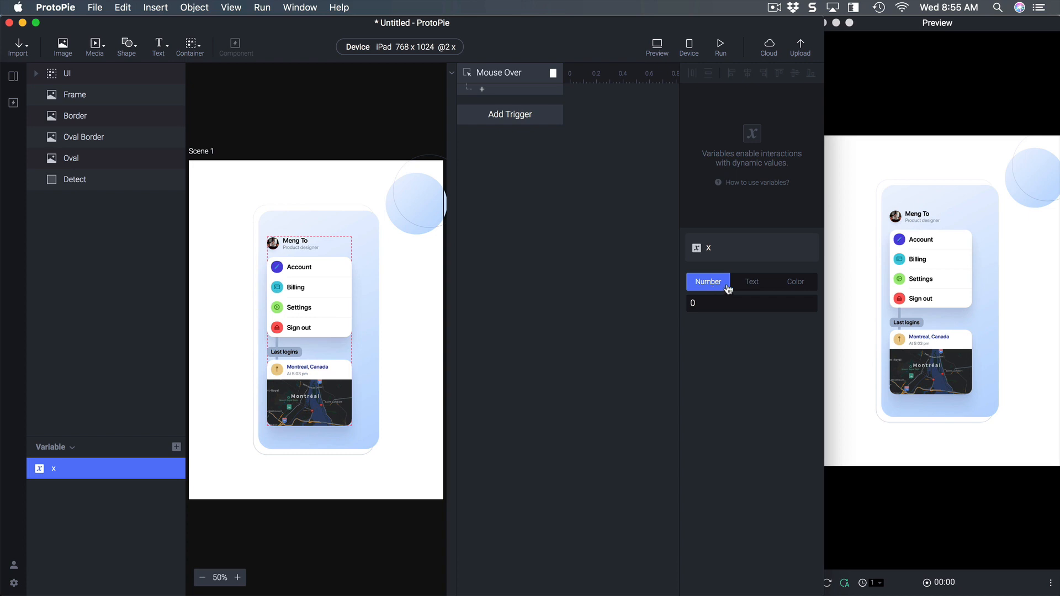
{"action": "left_click", "coordinate": [751, 283]}
{"action": "left_click", "coordinate": [794, 282]}
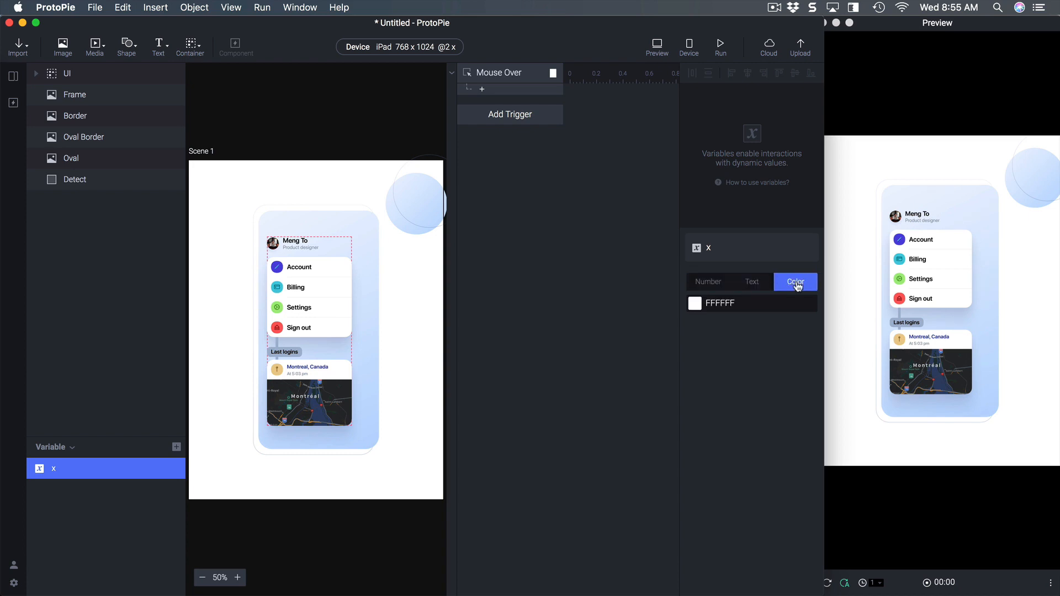
{"action": "left_click", "coordinate": [709, 284]}
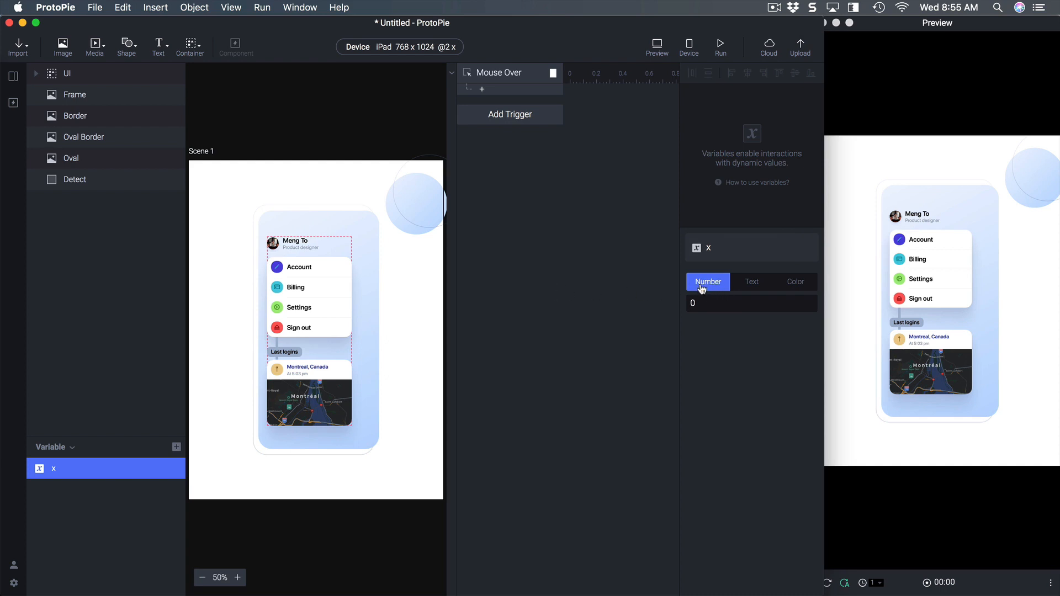
- Create a second variable for all scenes and name it y
{"action": "left_click", "coordinate": [176, 447]}
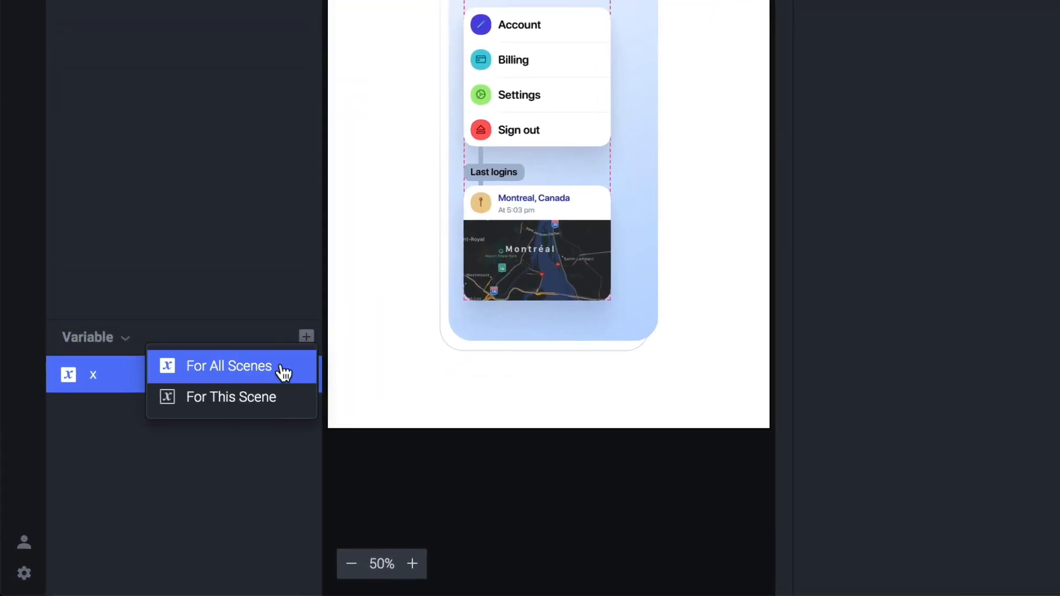
{"action": "left_click", "coordinate": [281, 367]}
{"action": "double_click", "coordinate": [133, 413]}
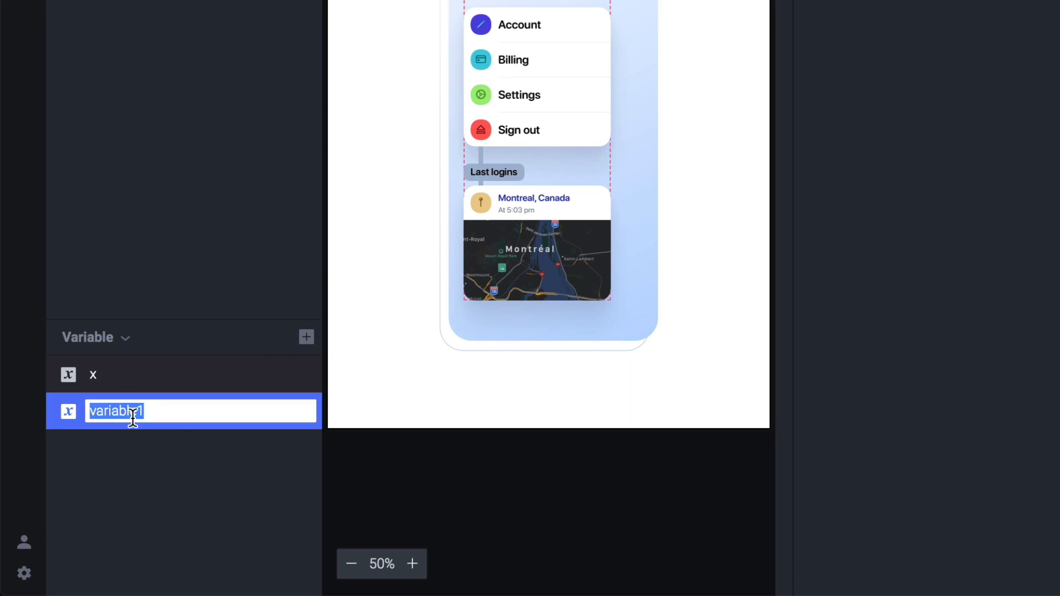
{"action": "type", "text": "y"}
{"action": "key", "text": "Return"}
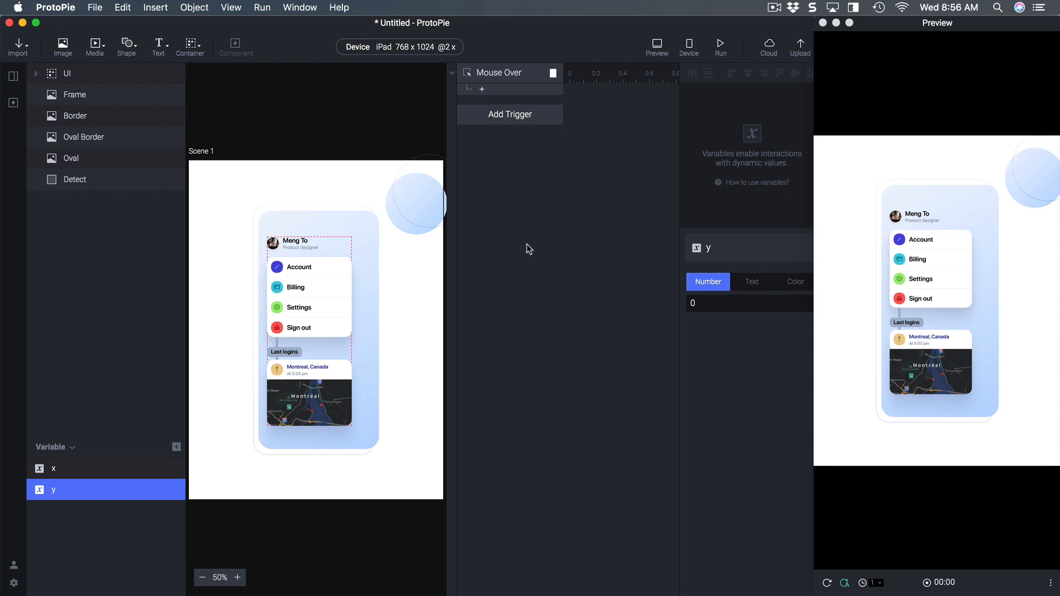
- Add an Assign response to the Mouse Over trigger and target the variable x
{"action": "left_click", "coordinate": [500, 91]}
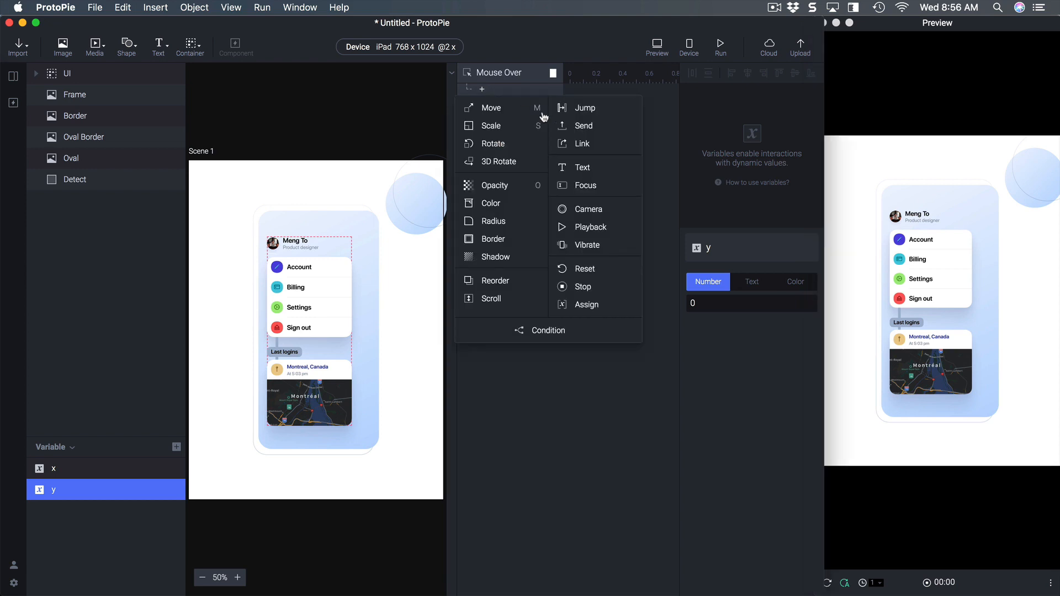
{"action": "left_click", "coordinate": [586, 305]}
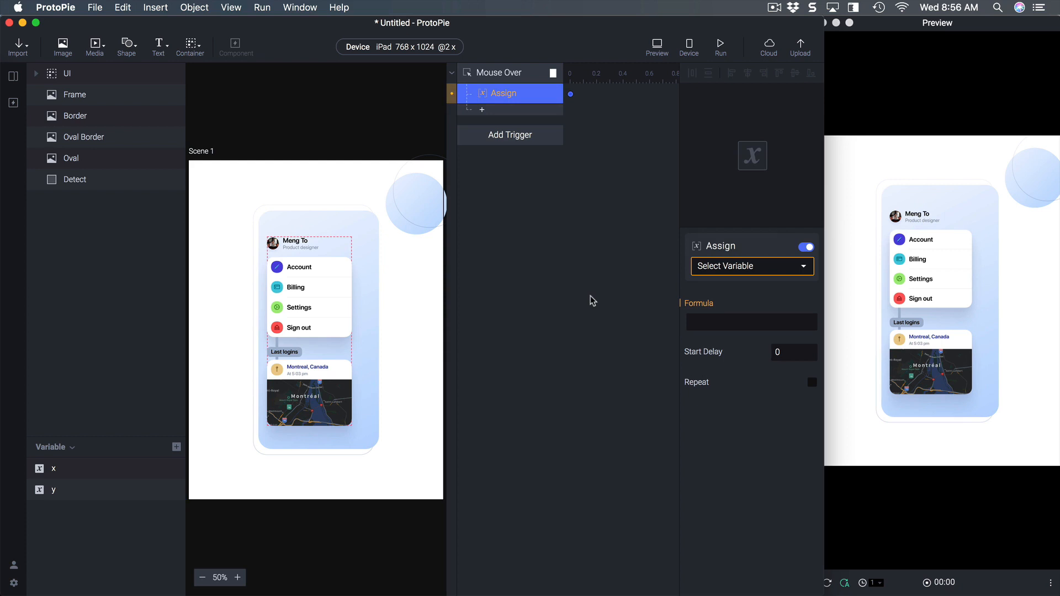
{"action": "left_click", "coordinate": [736, 267]}
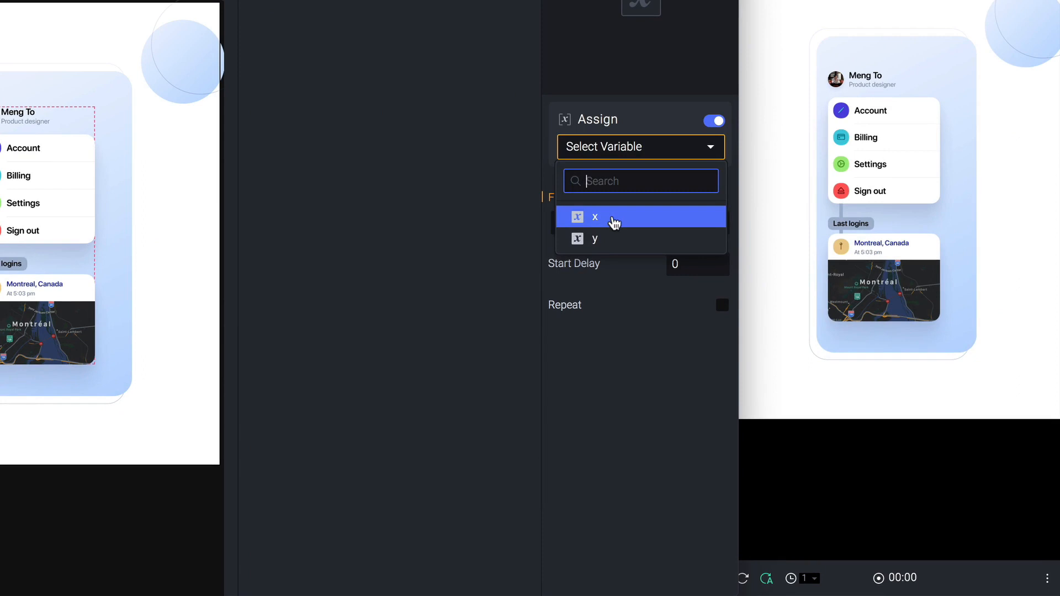
{"action": "left_click", "coordinate": [731, 320]}
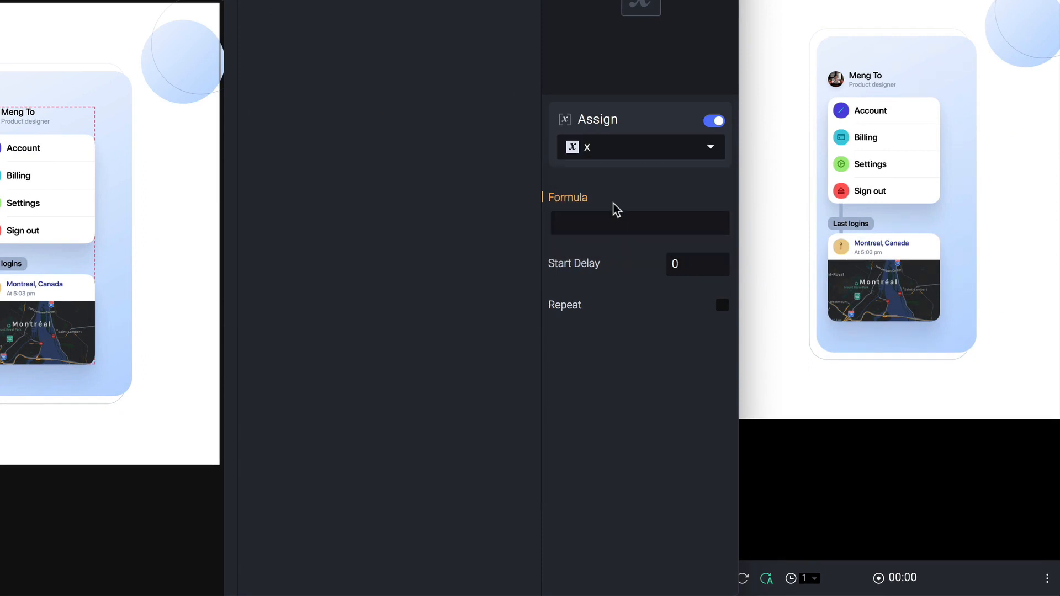
- Enter $mouseX as the formula of the Assign response for x
{"action": "left_click", "coordinate": [584, 219]}
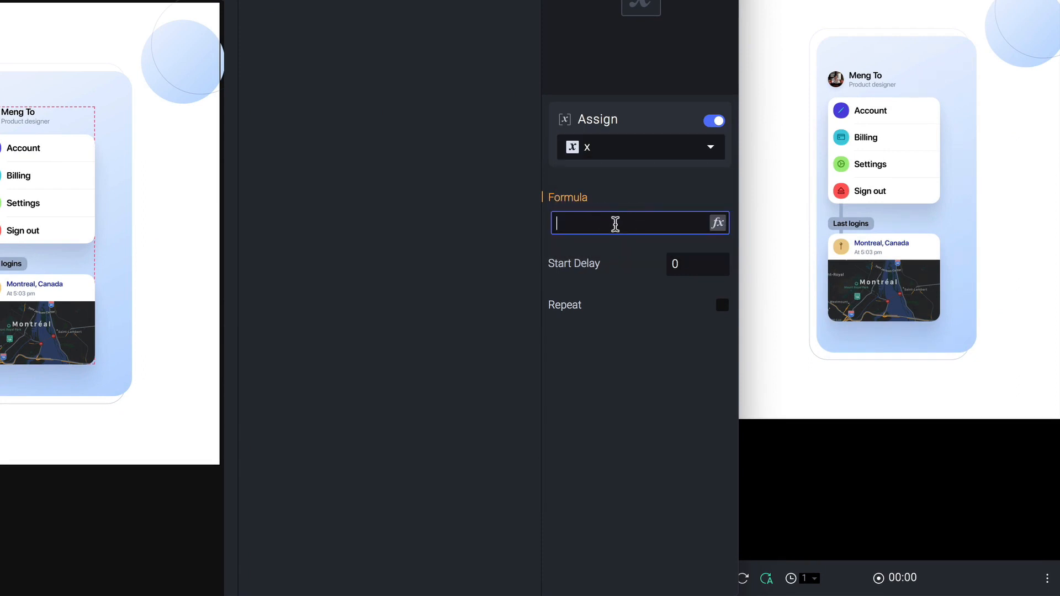
{"action": "left_click", "coordinate": [717, 223]}
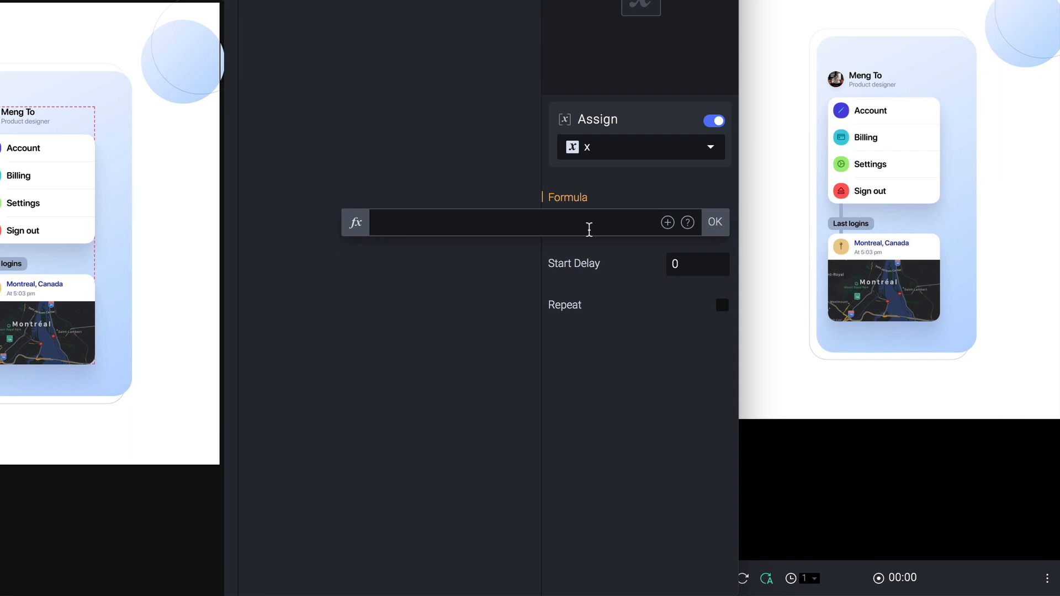
{"action": "left_click", "coordinate": [474, 225]}
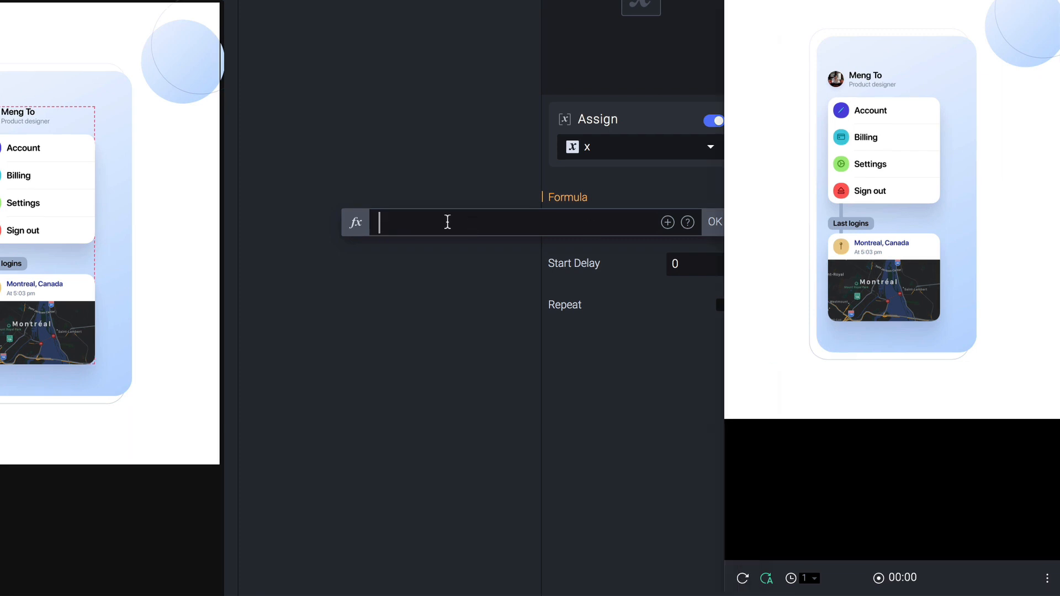
{"action": "type", "text": "$"}
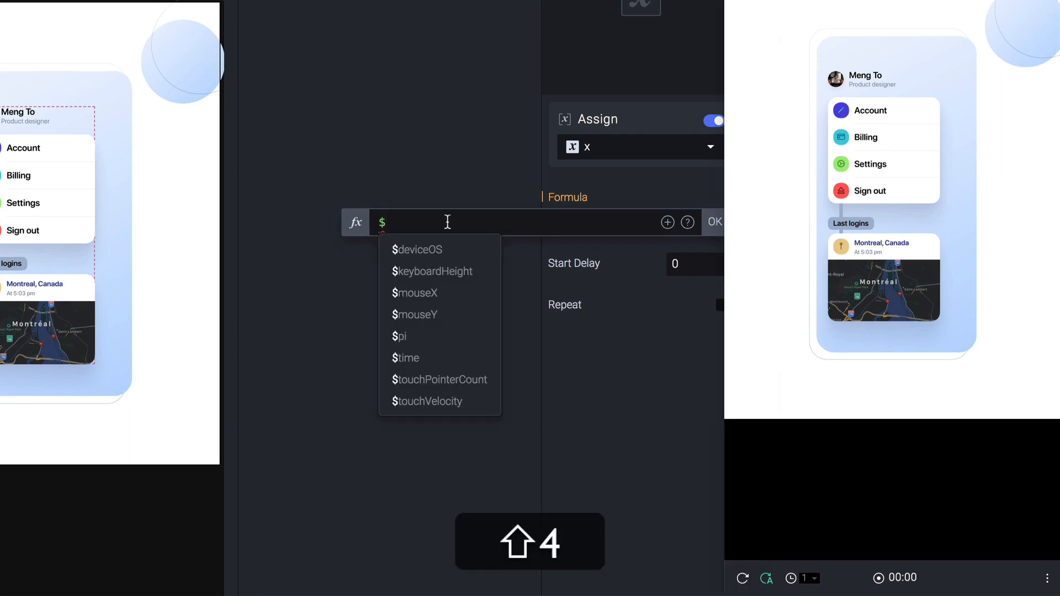
{"action": "type", "text": "mouse"}
{"action": "left_click", "coordinate": [432, 249]}
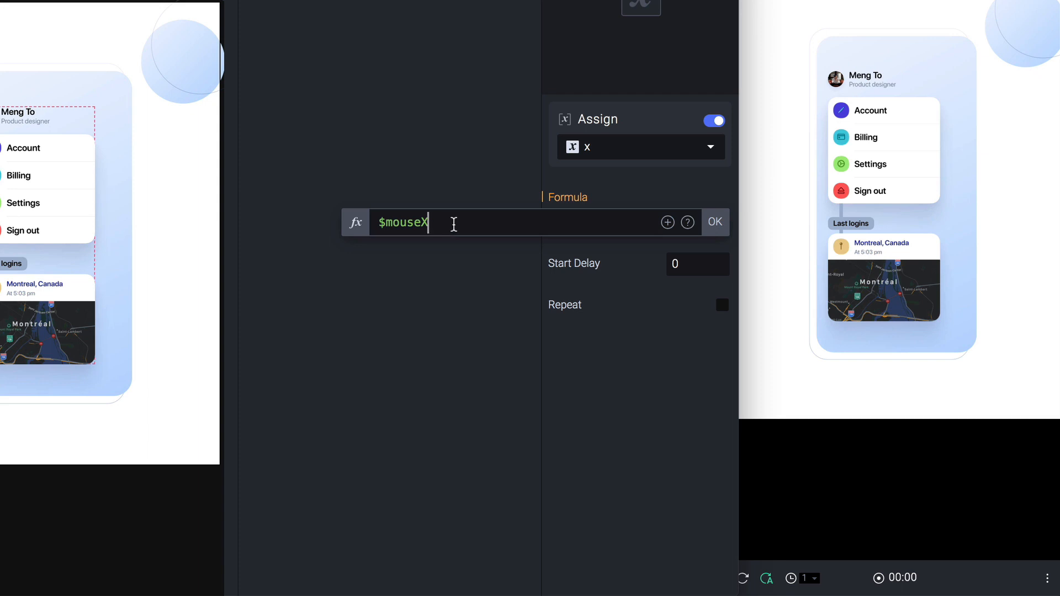
- Clear the formula down to $ and browse the suggested predefined variables, including the mouse and touch ones
{"action": "key", "text": "shift+Left"}
{"action": "key", "text": "shift+Left"}
{"action": "key", "text": "shift+Left"}
{"action": "key", "text": "shift+Left"}
{"action": "key", "text": "shift+Left"}
{"action": "key", "text": "shift+Left"}
{"action": "key", "text": "shift+Left"}
{"action": "type", "text": "$"}
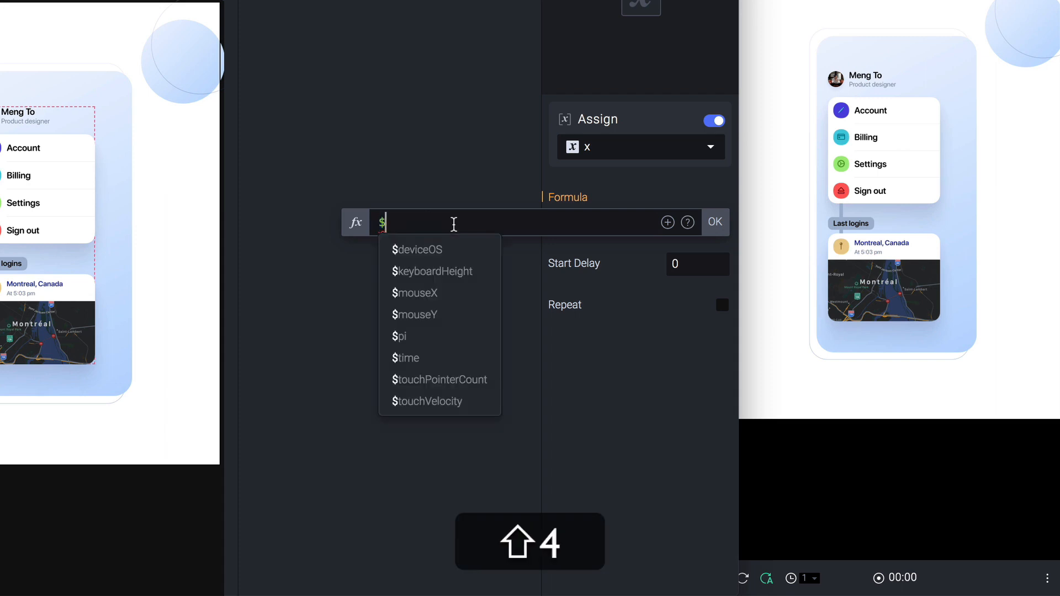
{"action": "scroll", "coordinate": [437, 320], "scroll_direction": "down", "scroll_amount": 1}
{"action": "scroll", "coordinate": [438, 320], "scroll_direction": "down", "scroll_amount": 3}
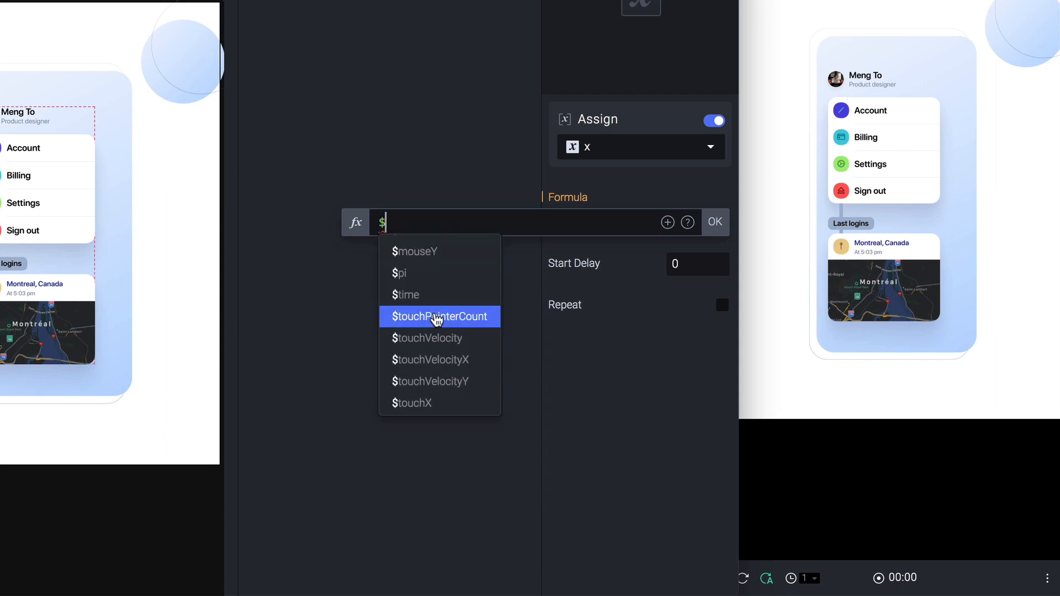
{"action": "scroll", "coordinate": [425, 376], "scroll_direction": "up", "scroll_amount": 4}
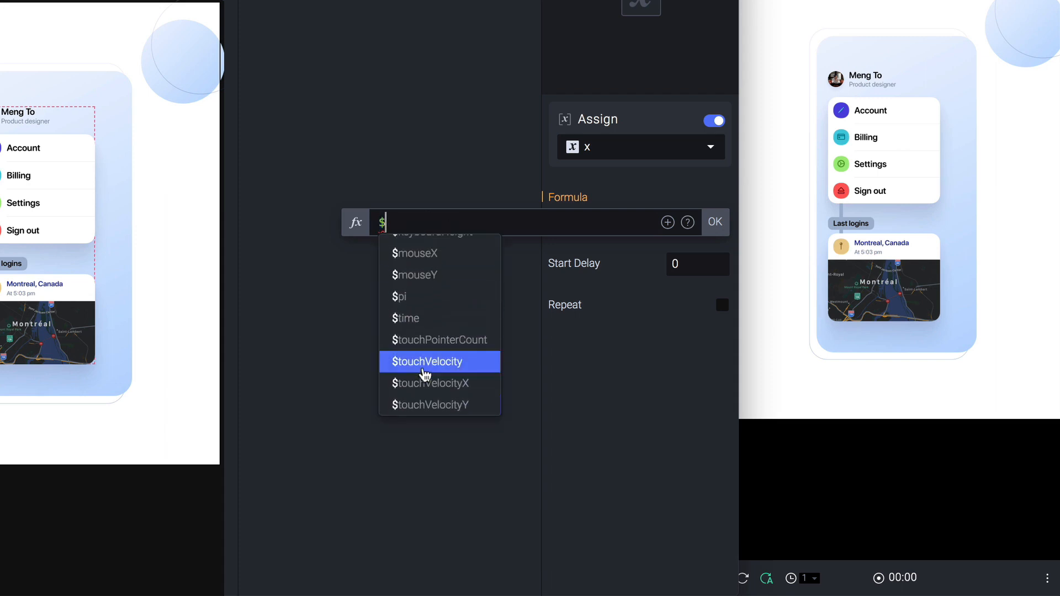
{"action": "scroll", "coordinate": [444, 272], "scroll_direction": "down", "scroll_amount": 4}
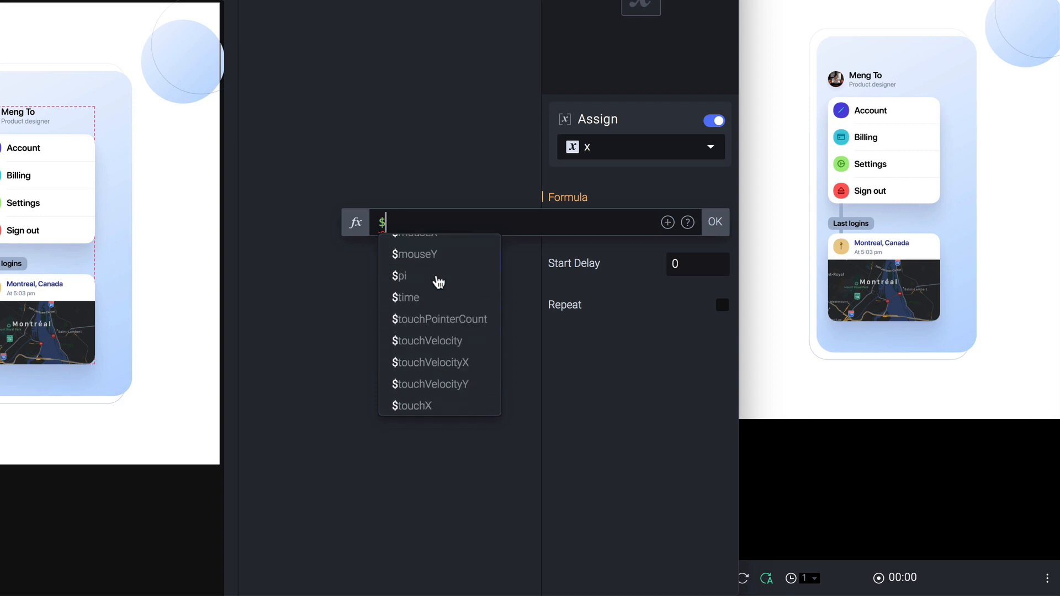
{"action": "left_click", "coordinate": [439, 222]}
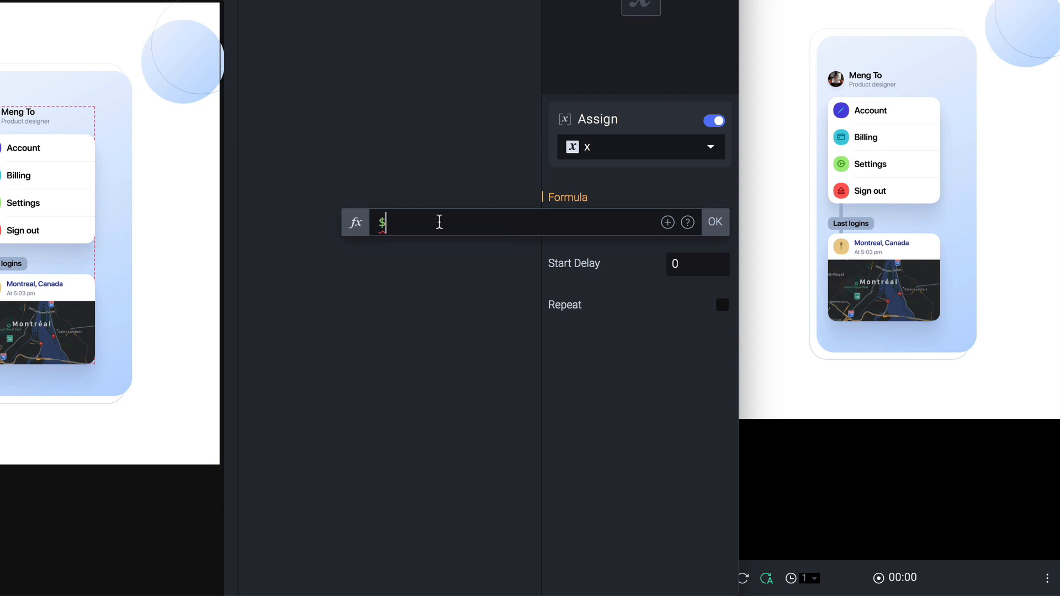
- Complete the x assignment's formula as $mouseX and apply it
{"action": "type", "text": "mouse"}
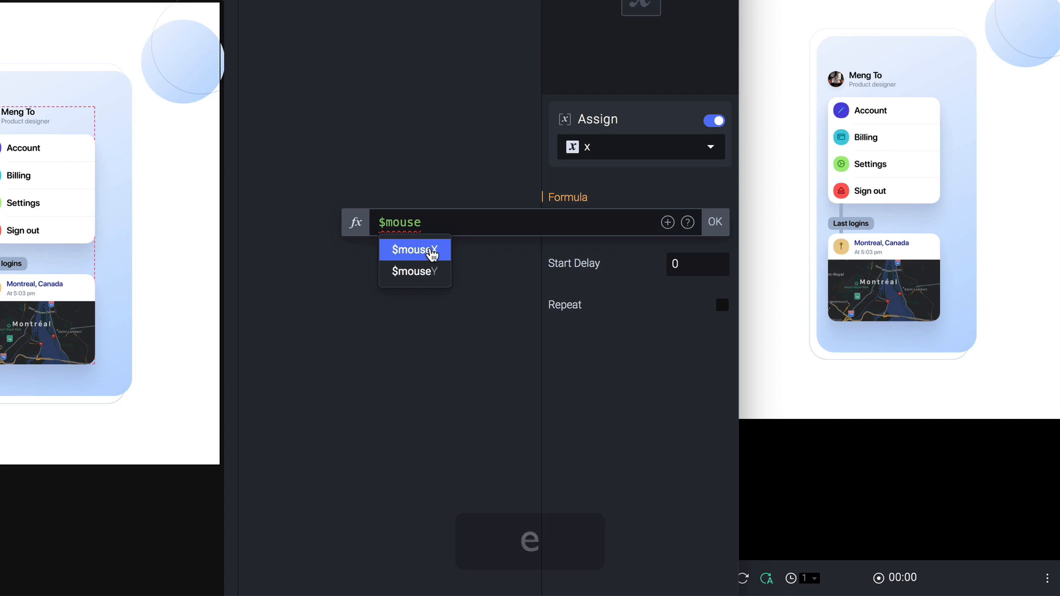
{"action": "left_click", "coordinate": [432, 253]}
{"action": "left_click", "coordinate": [714, 222]}
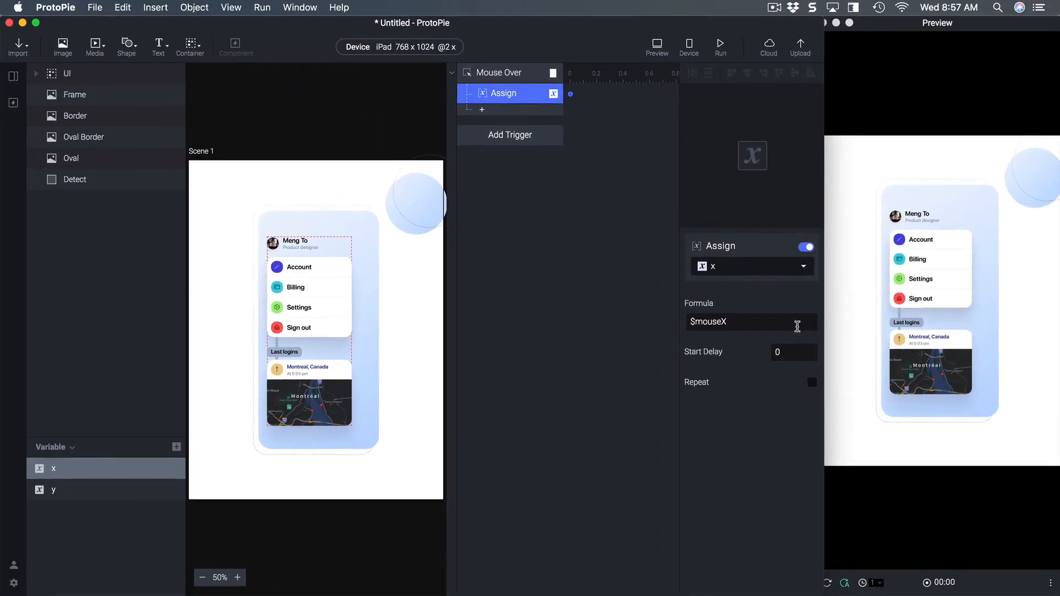
{"action": "left_click", "coordinate": [797, 326]}
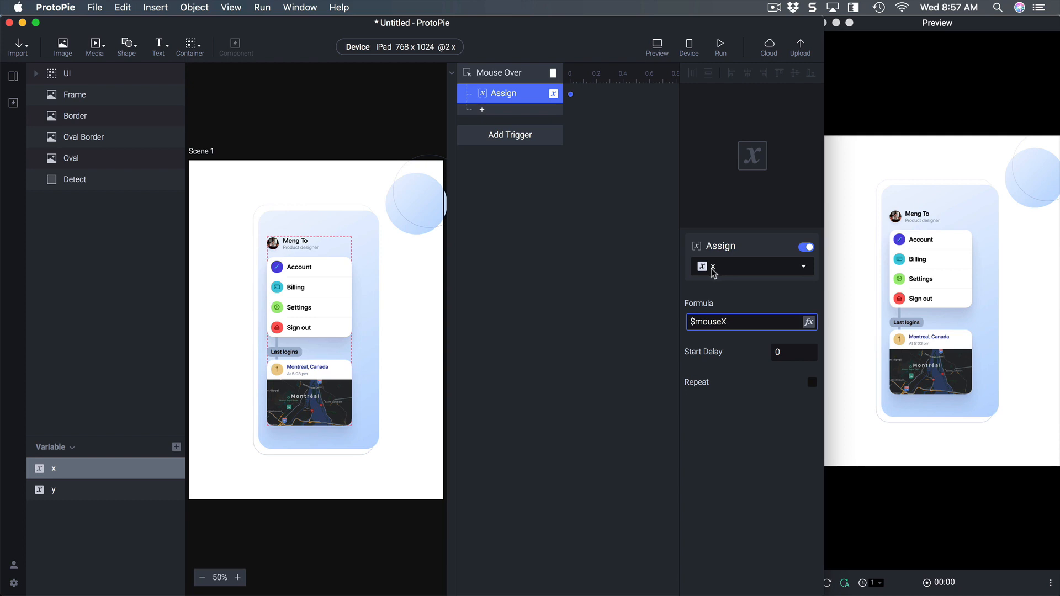
{"action": "left_click", "coordinate": [496, 77]}
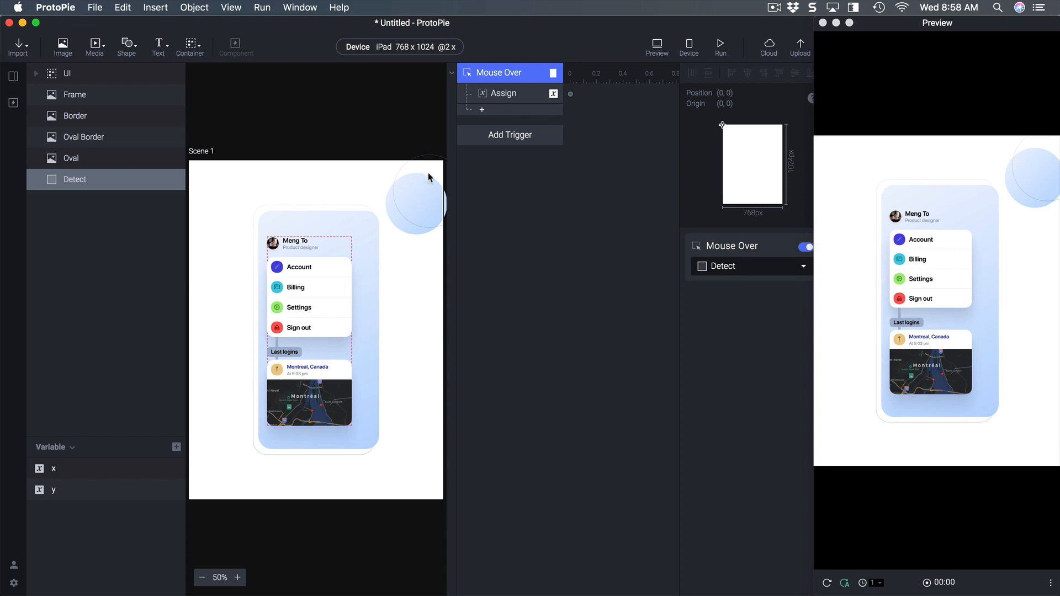
{"action": "left_click", "coordinate": [498, 94]}
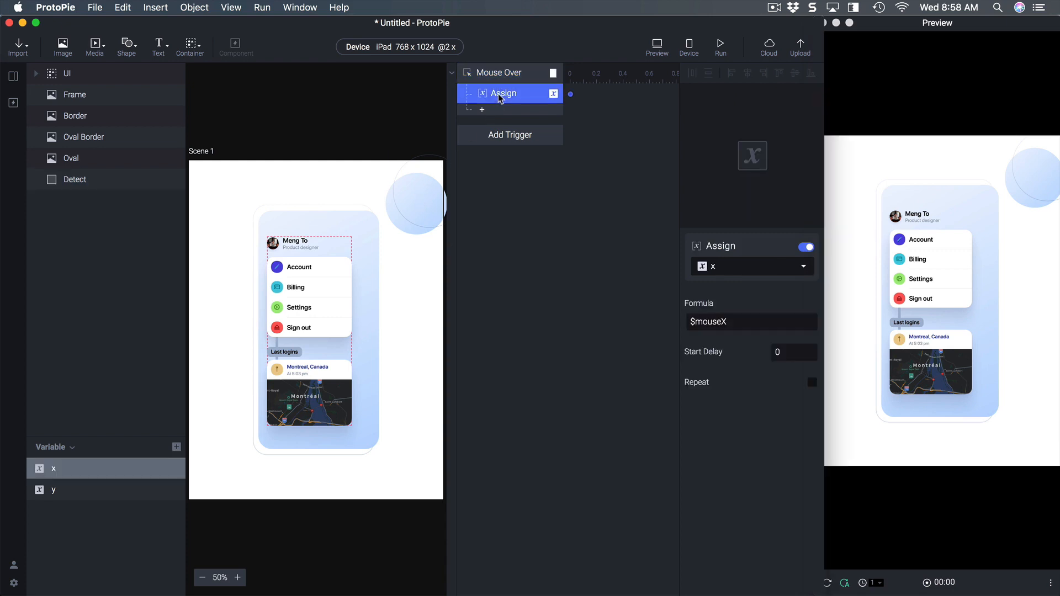
{"action": "double_click", "coordinate": [752, 323]}
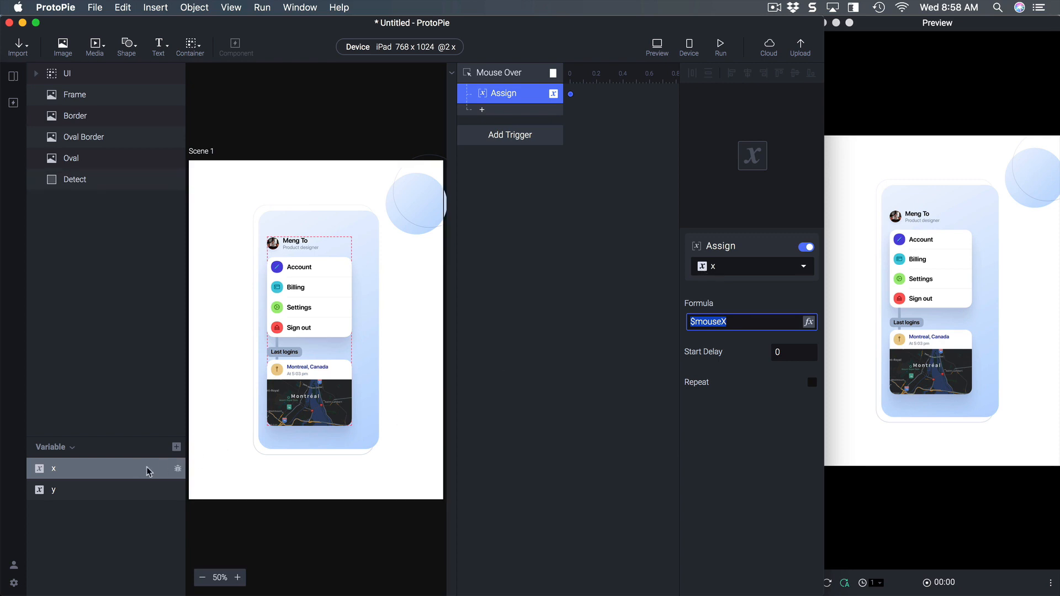
{"action": "key", "text": "Right"}
- Add a second Assign response to the Mouse Over trigger and target the variable y
{"action": "left_click", "coordinate": [482, 109]}
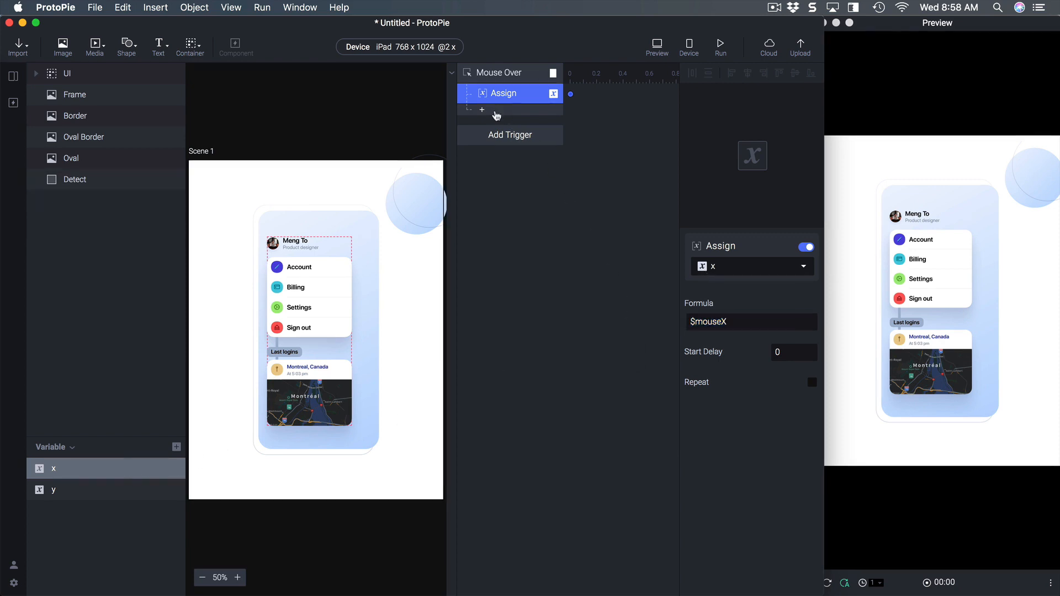
{"action": "left_click", "coordinate": [587, 323]}
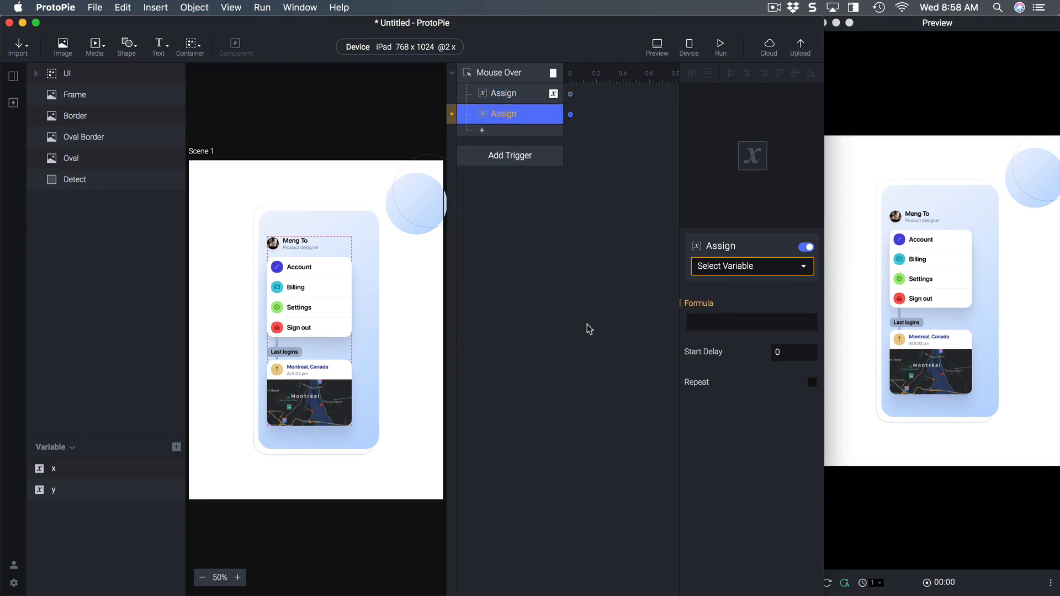
{"action": "left_click", "coordinate": [720, 268]}
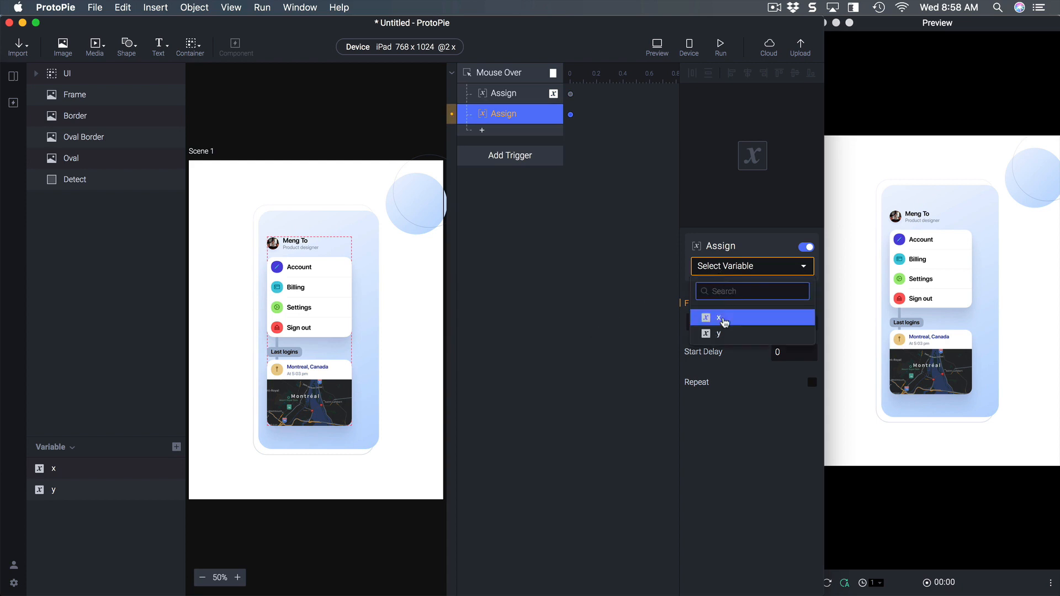
{"action": "left_click", "coordinate": [726, 334]}
- Set the formula of the Assign response for y to $mouseY
{"action": "left_click", "coordinate": [724, 322]}
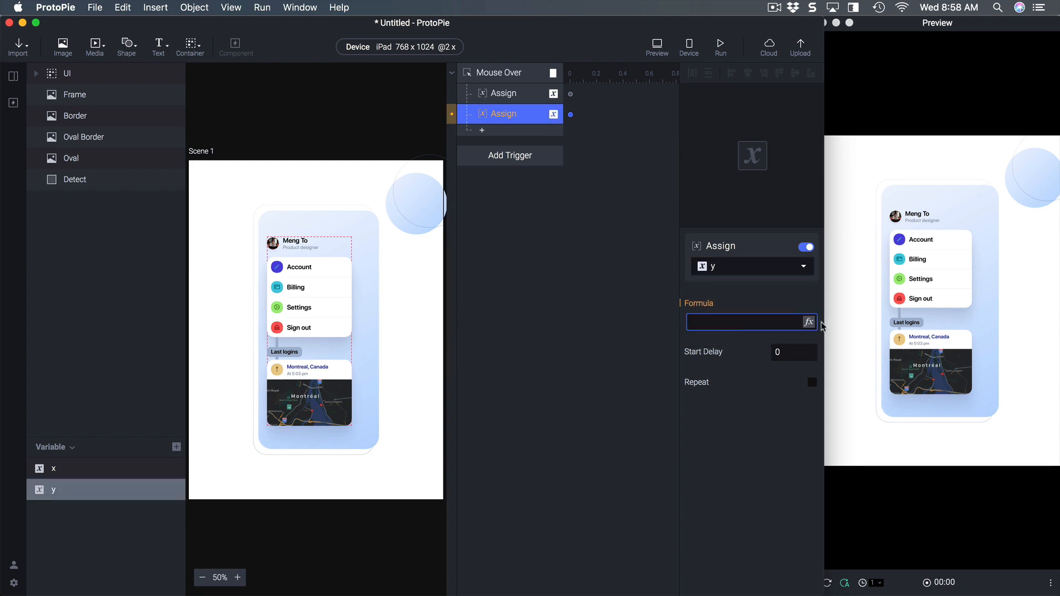
{"action": "left_click", "coordinate": [822, 324]}
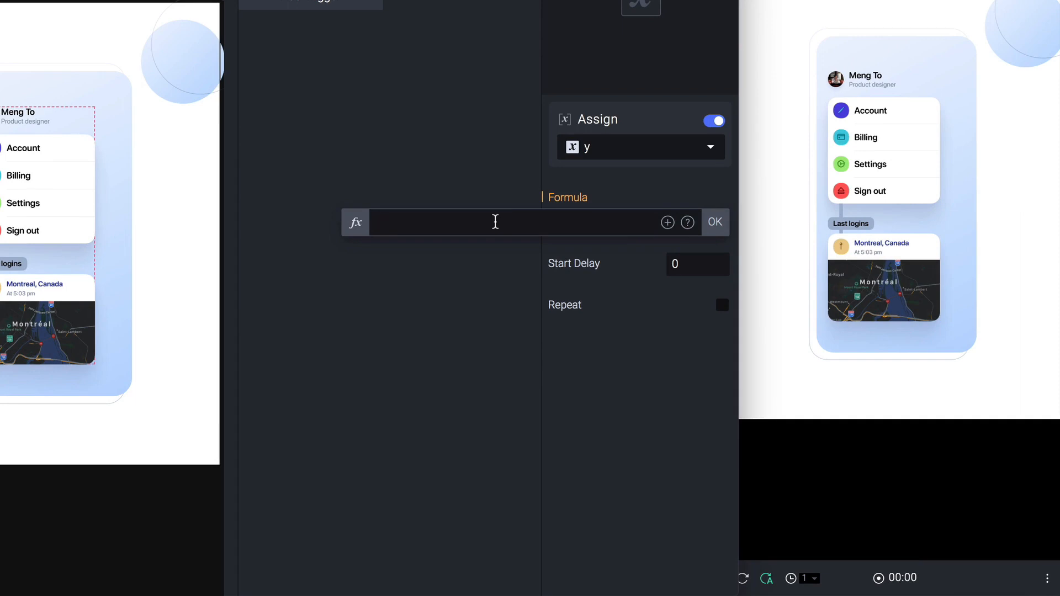
{"action": "type", "text": "$mouse"}
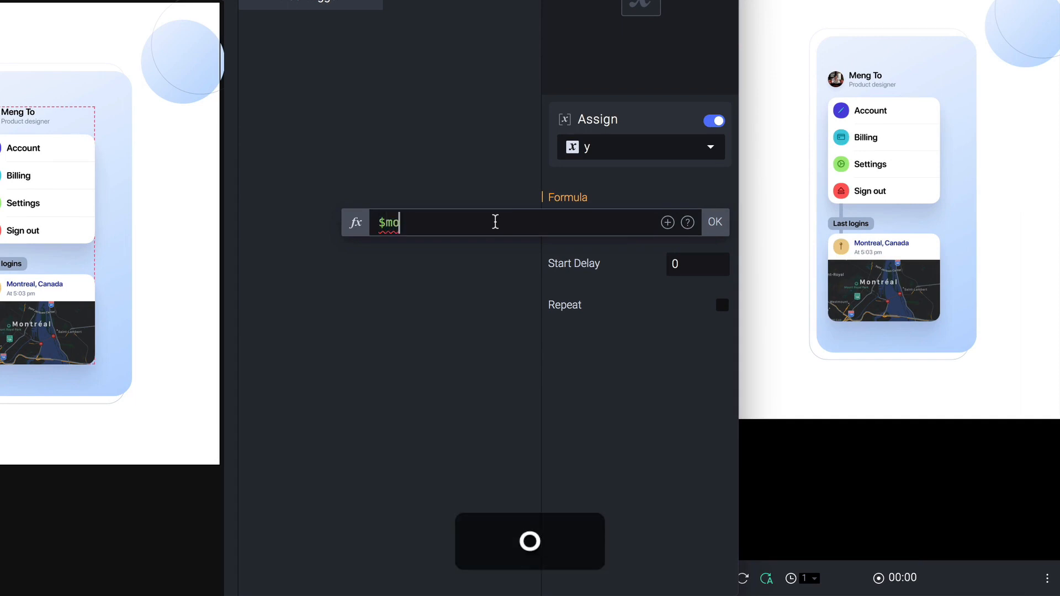
{"action": "type", "text": "Y"}
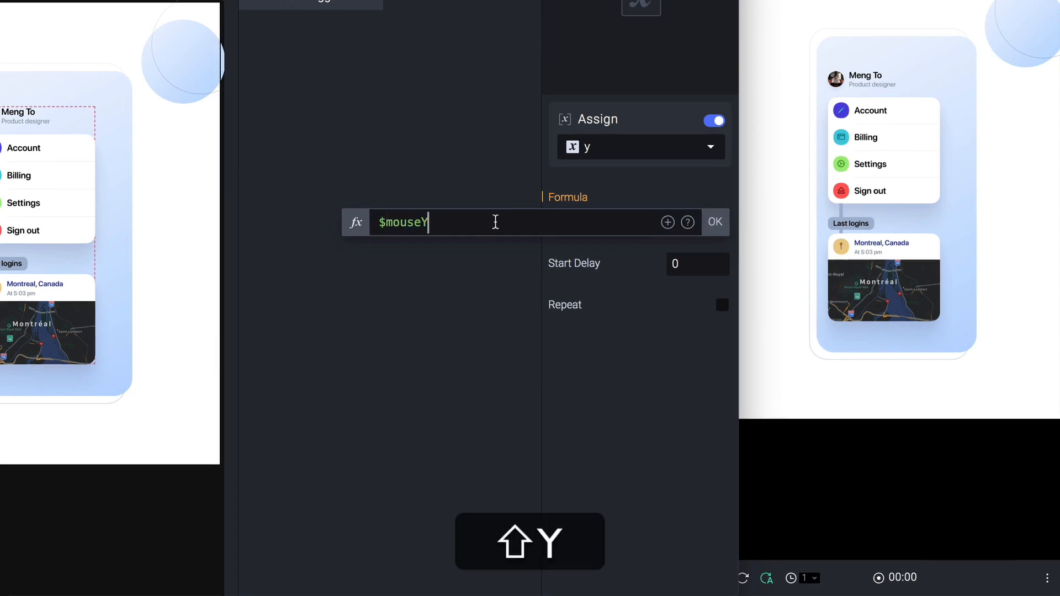
{"action": "key", "text": "shift+Return"}
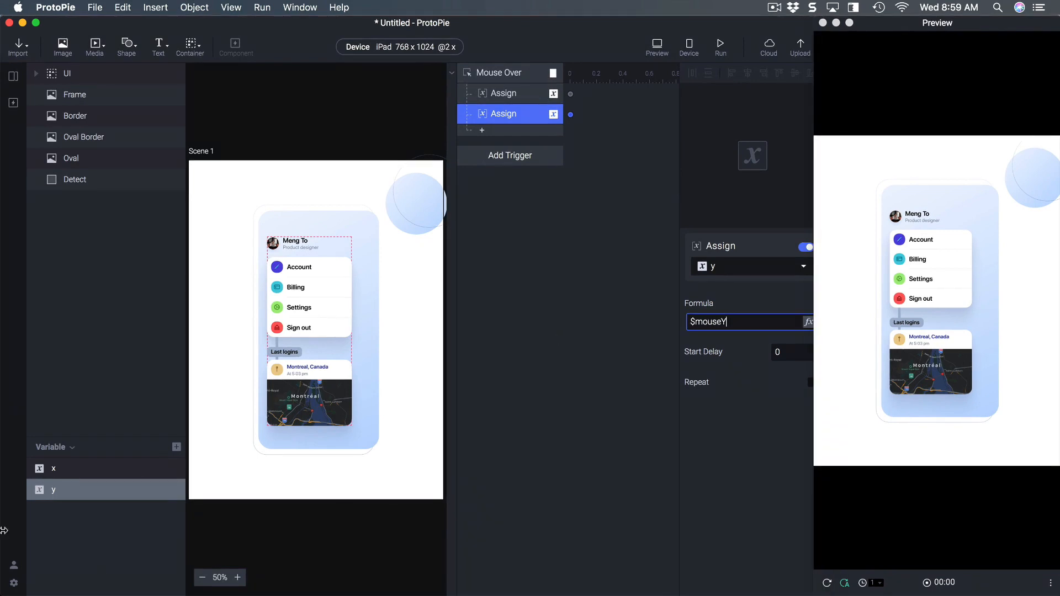
- Add a new text layer to Scene 1
{"action": "left_click", "coordinate": [70, 471]}
{"action": "left_click", "coordinate": [75, 491]}
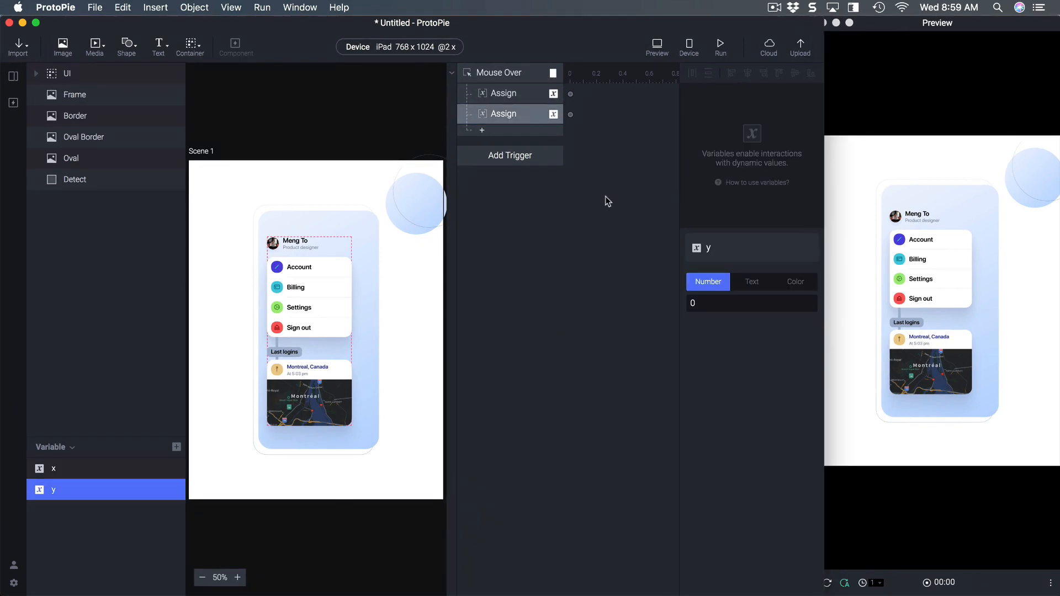
{"action": "left_click", "coordinate": [335, 135]}
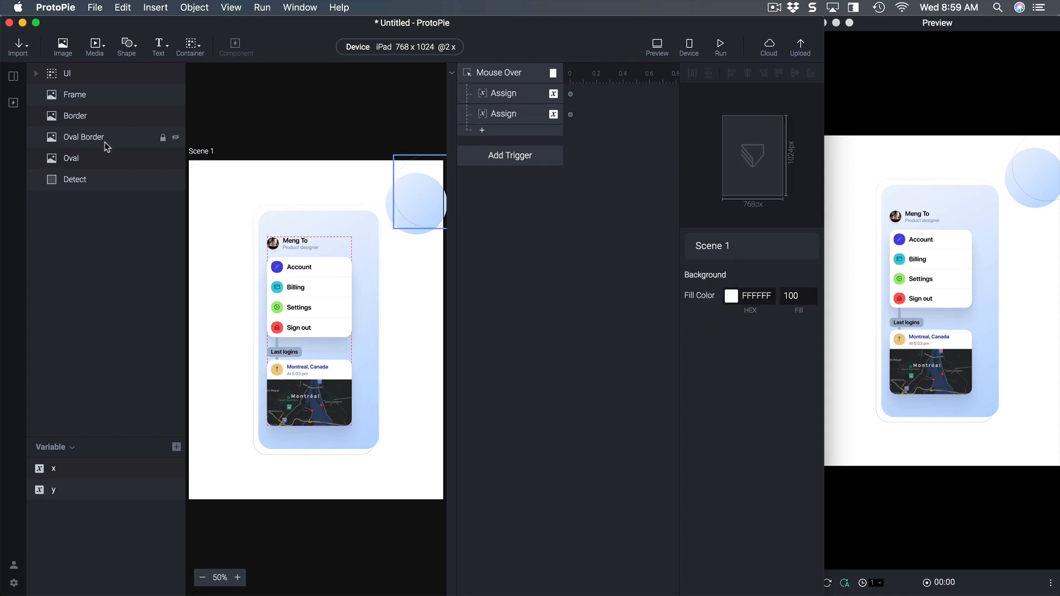
{"action": "left_click", "coordinate": [159, 44]}
{"action": "left_click", "coordinate": [177, 75]}
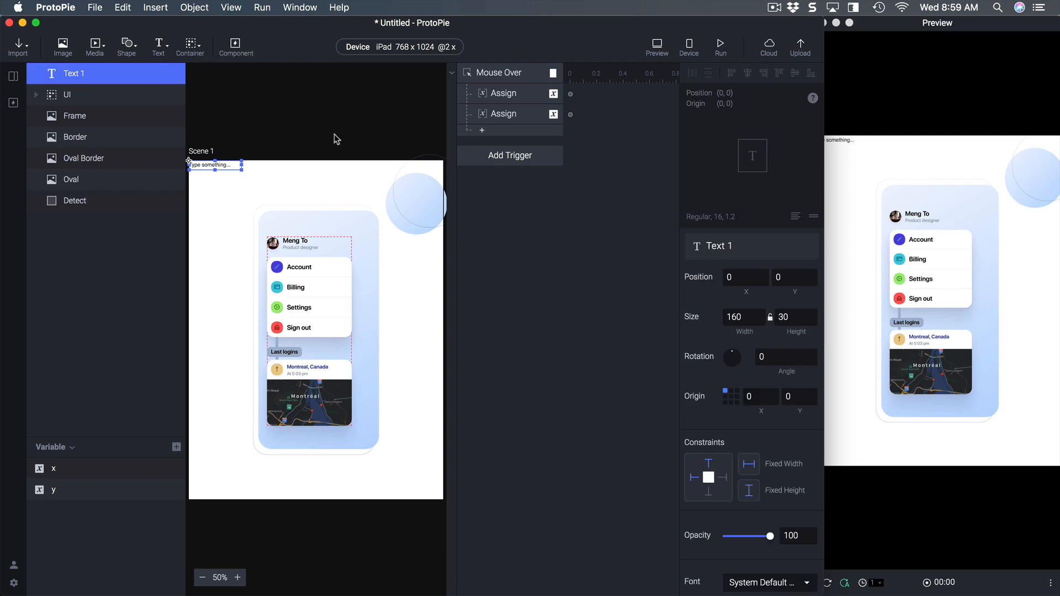
- Add a Text response for Text 1 to the Mouse Over trigger and set its content to Formula
{"action": "left_click", "coordinate": [500, 131]}
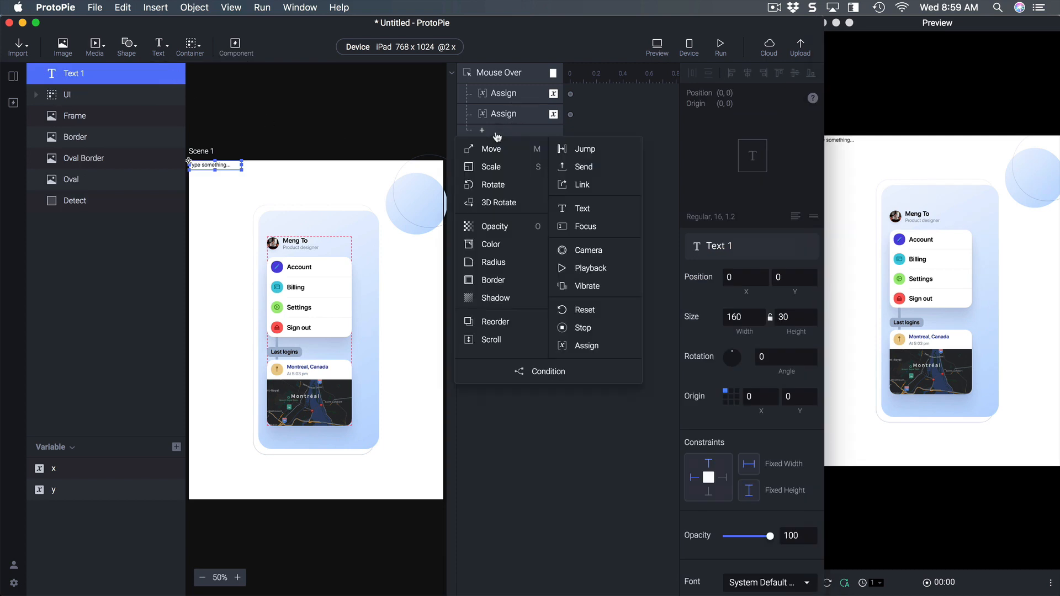
{"action": "left_click", "coordinate": [583, 208]}
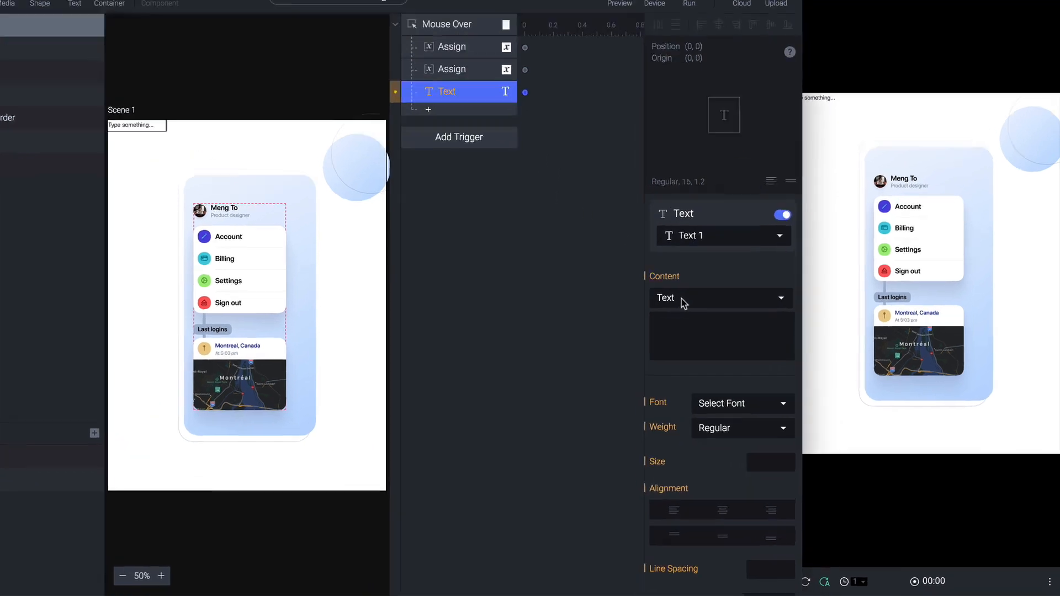
{"action": "left_click", "coordinate": [727, 323]}
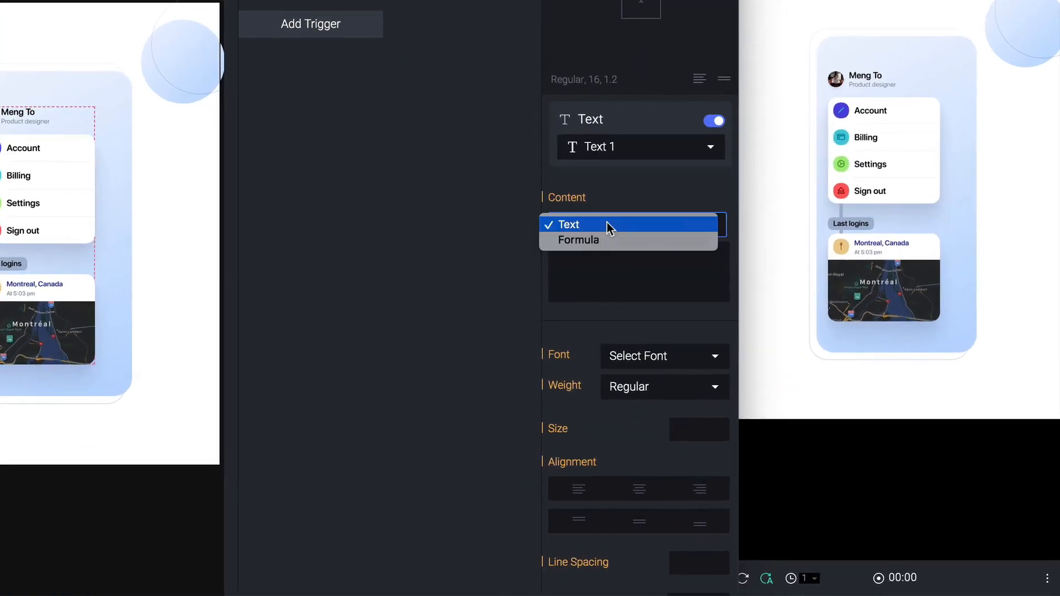
{"action": "left_click", "coordinate": [608, 240]}
{"action": "left_click", "coordinate": [614, 255]}
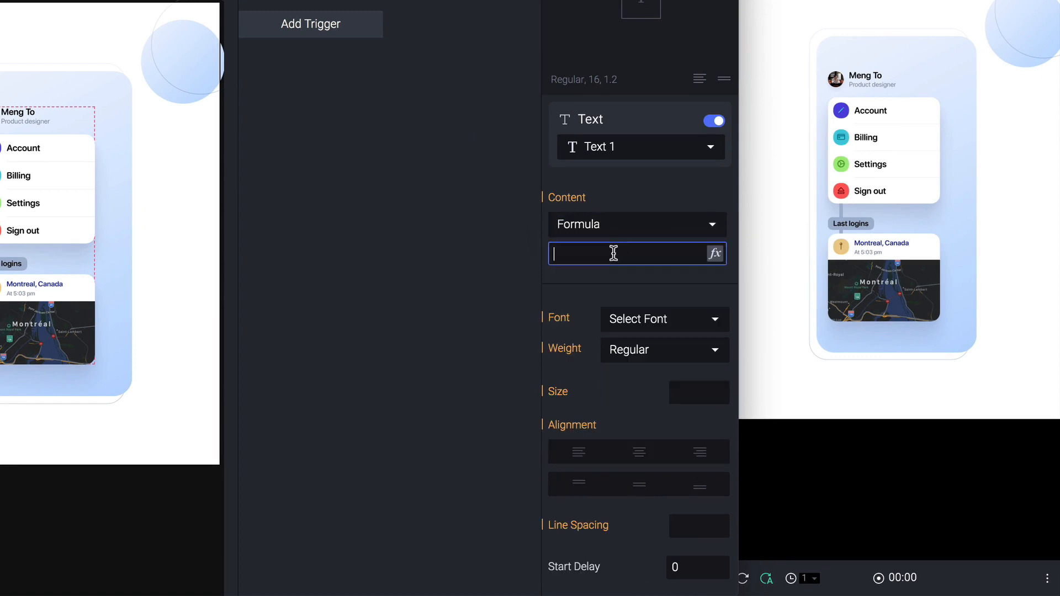
- Set the Text response's formula to the variable x and test it in the preview
{"action": "left_click", "coordinate": [714, 253]}
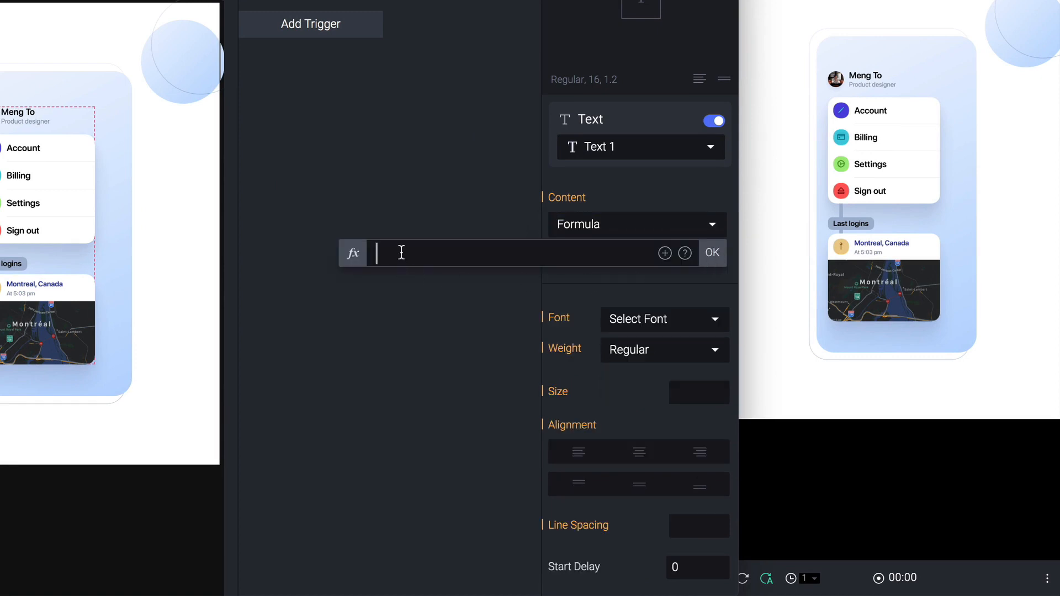
{"action": "type", "text": "x"}
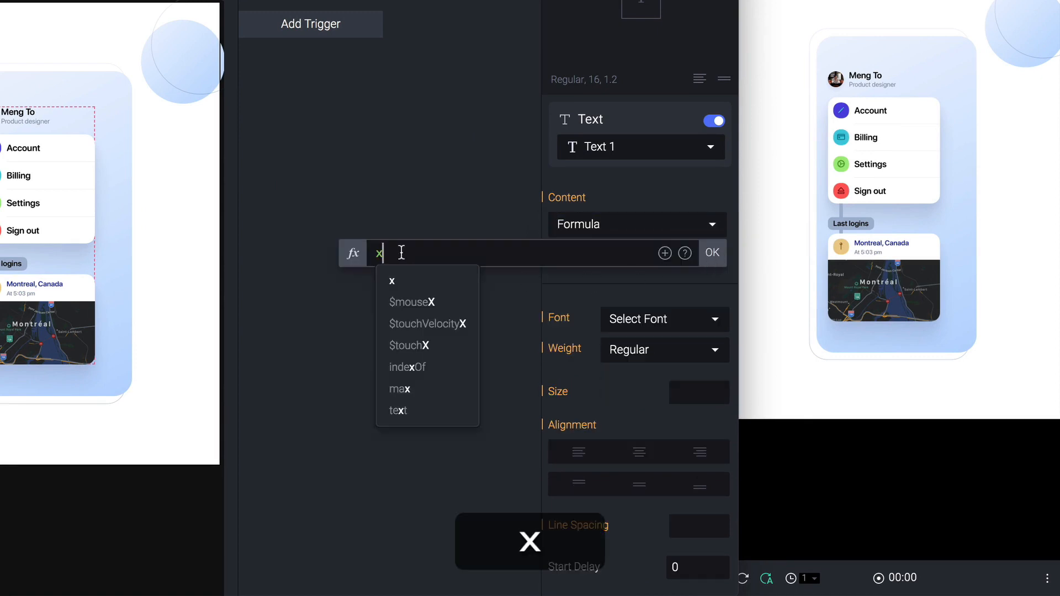
{"action": "left_click", "coordinate": [411, 281]}
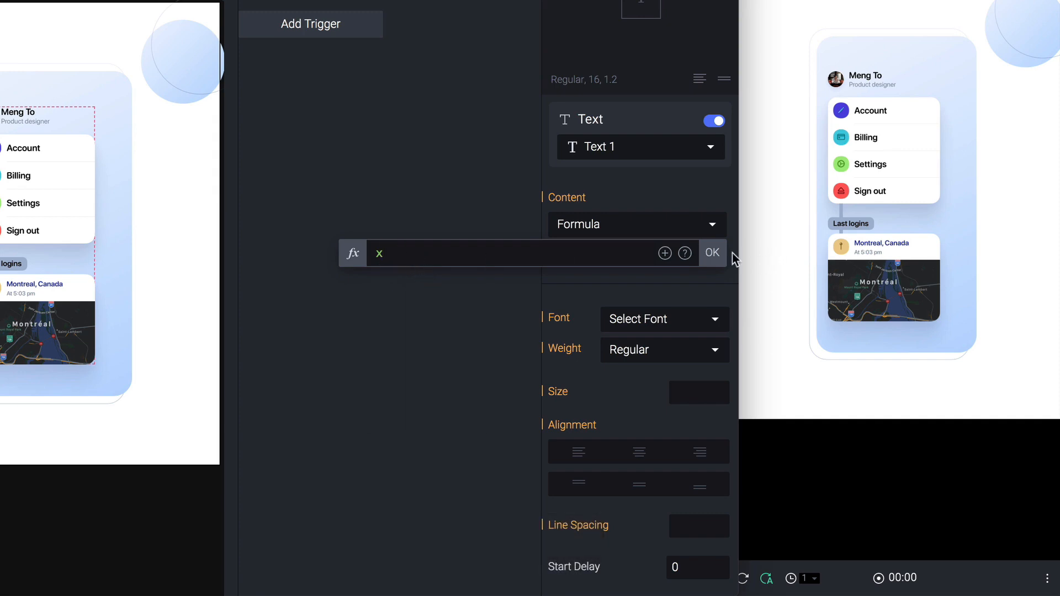
{"action": "left_click", "coordinate": [717, 253]}
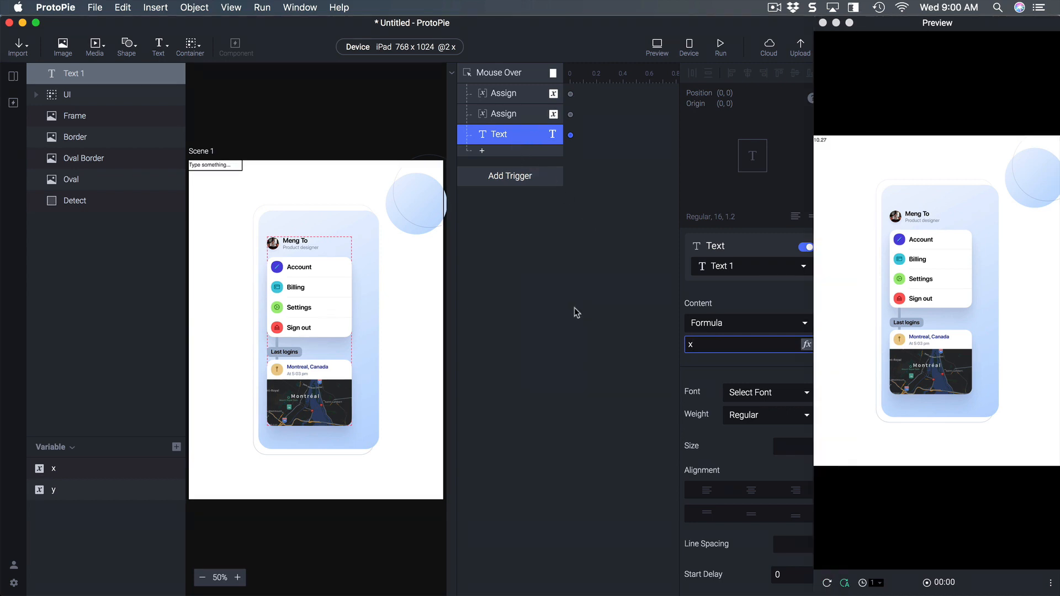
{"action": "left_click", "coordinate": [1012, 251]}
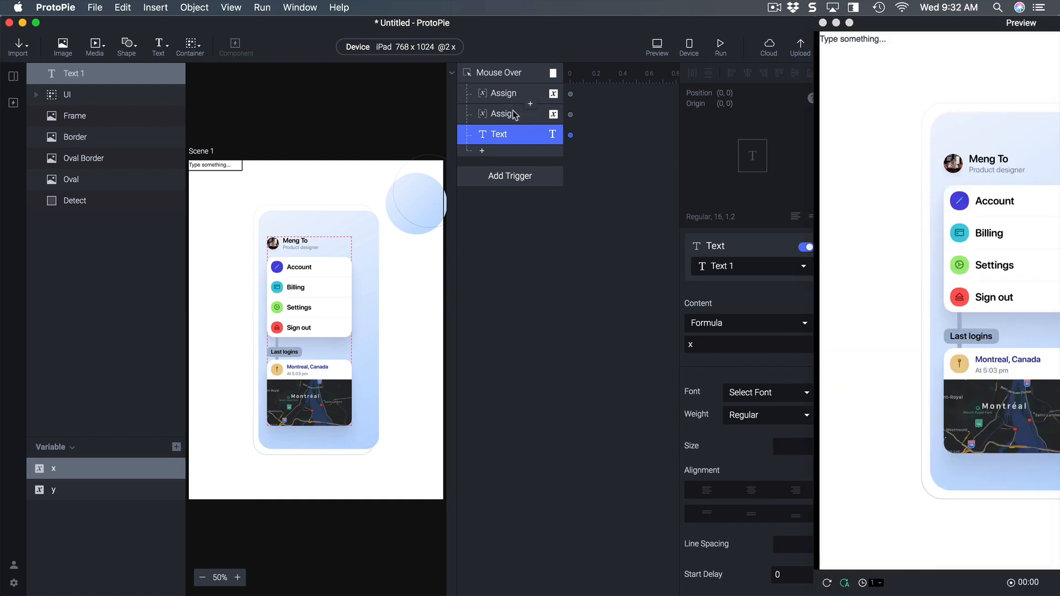
- Make both Assign responses and the Text response repeat infinitely with an interval of 0 seconds, and test in the preview
{"action": "left_click", "coordinate": [501, 94], "text": "shift"}
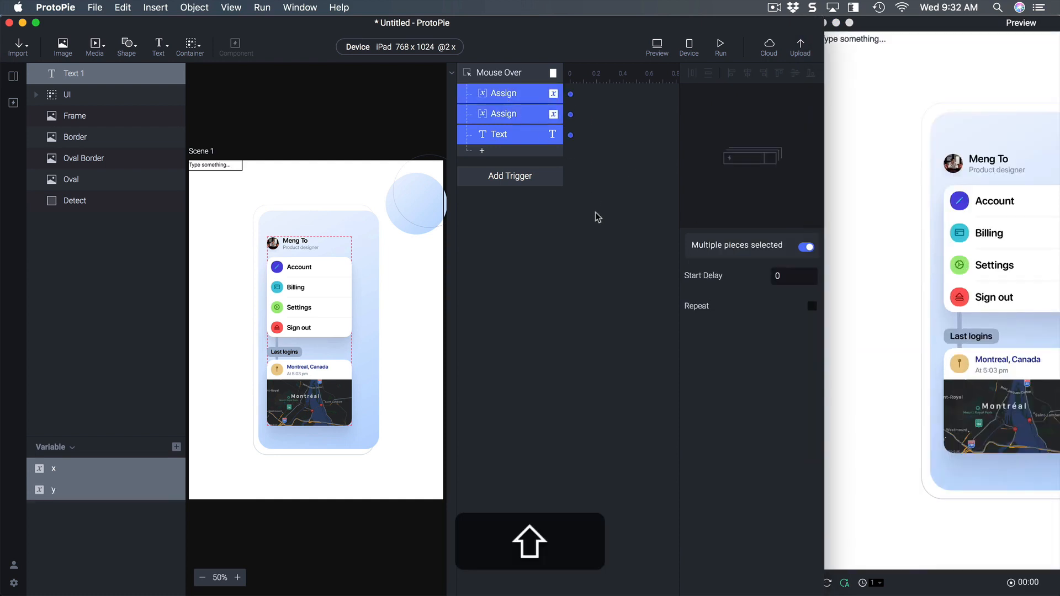
{"action": "left_click", "coordinate": [811, 306]}
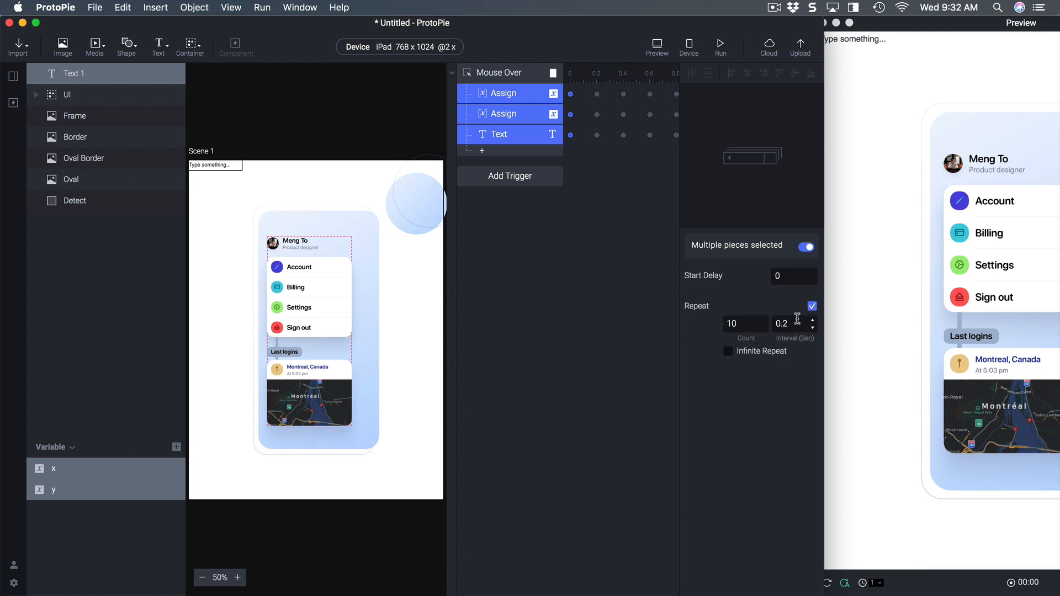
{"action": "left_click", "coordinate": [793, 325]}
{"action": "type", "text": "0"}
{"action": "key", "text": "Return"}
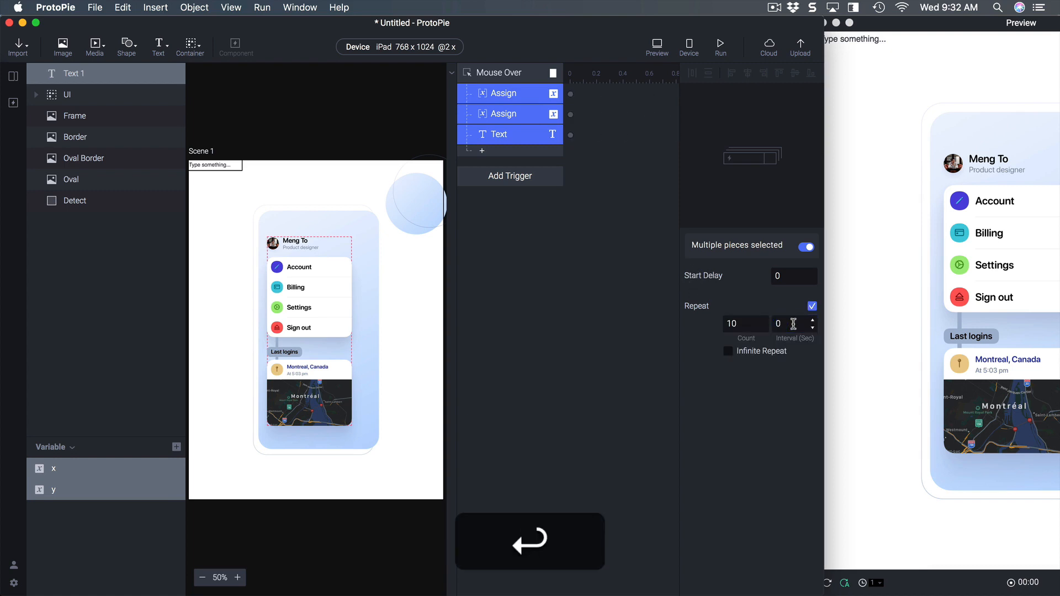
{"action": "left_click", "coordinate": [764, 351]}
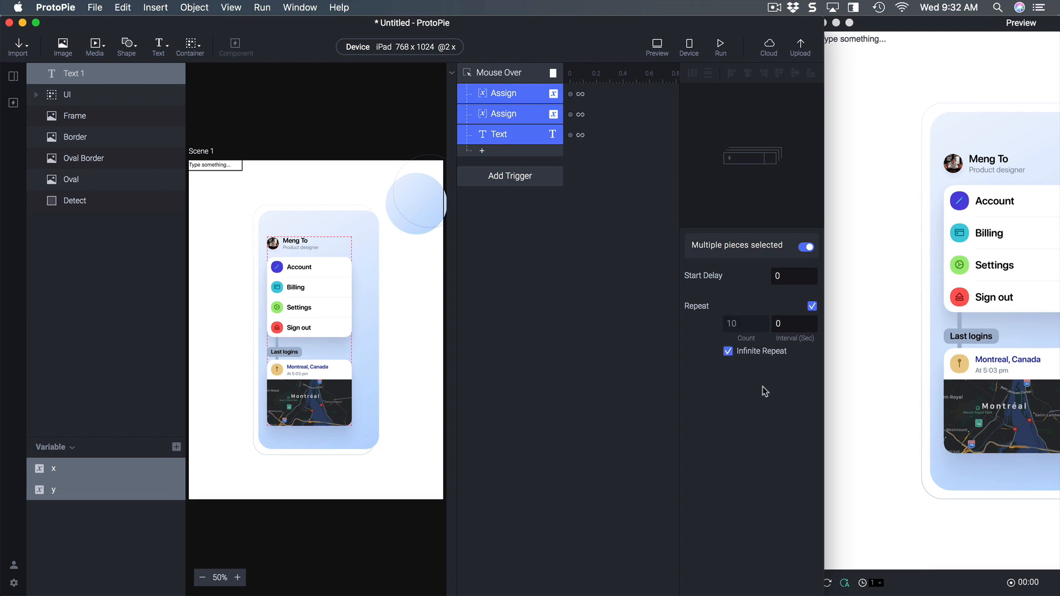
{"action": "left_click", "coordinate": [905, 297]}
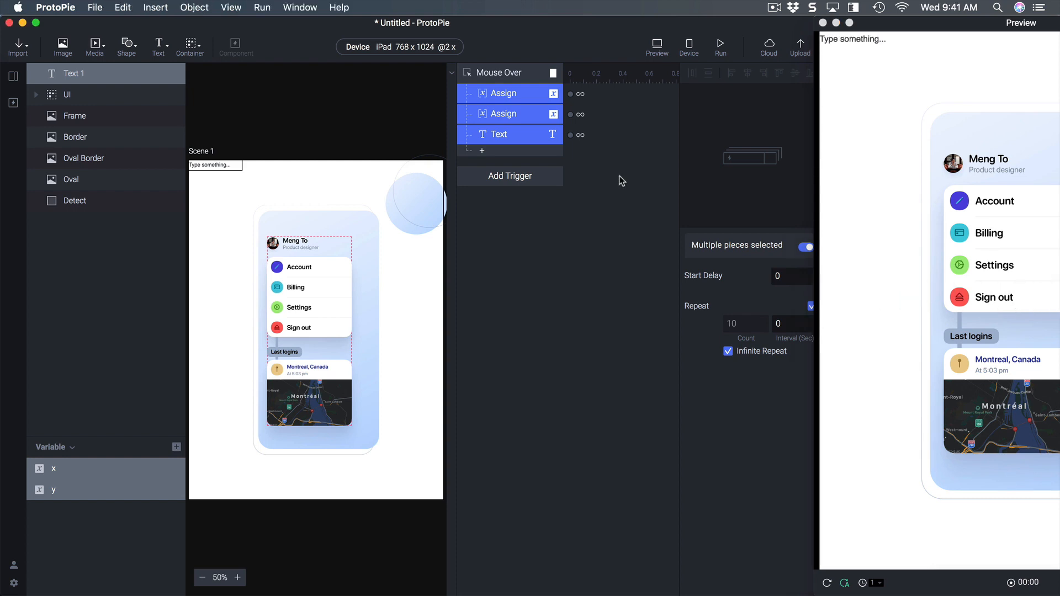
- Add a Detect trigger that watches the variable x
{"action": "left_click", "coordinate": [509, 176]}
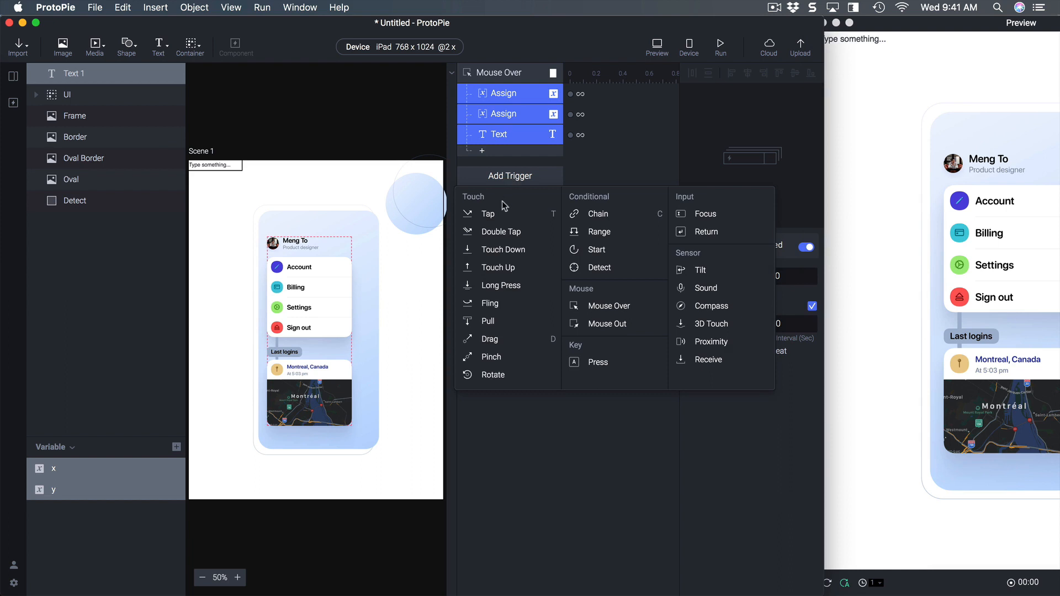
{"action": "left_click", "coordinate": [627, 267]}
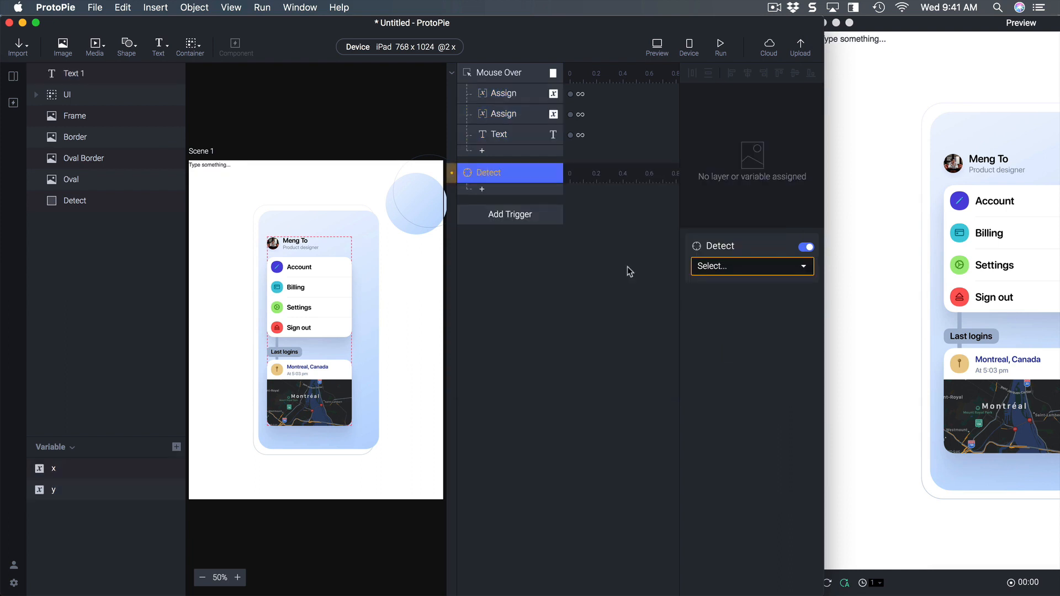
{"action": "left_click", "coordinate": [721, 269]}
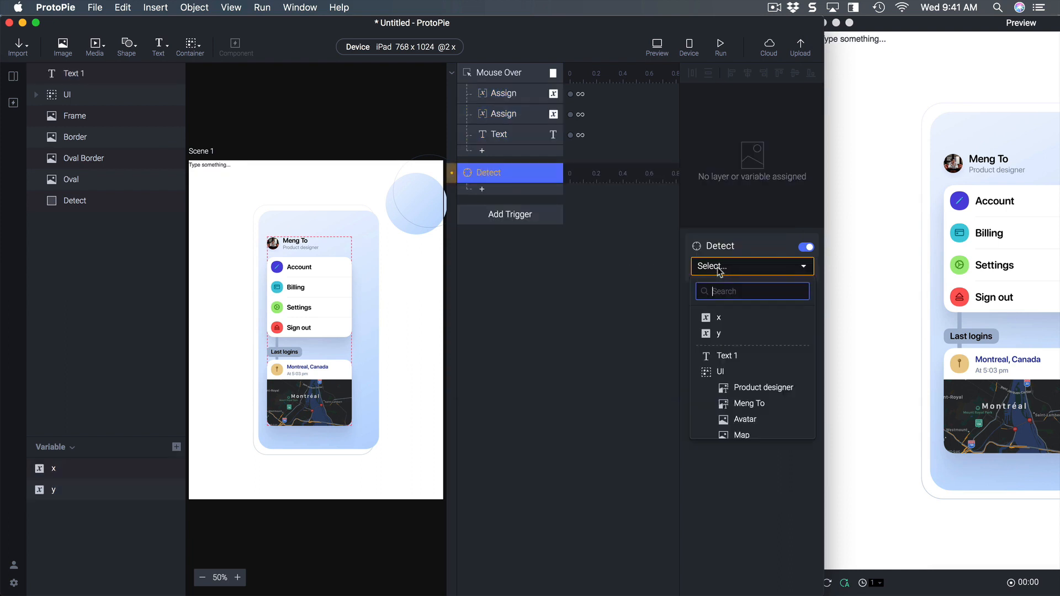
{"action": "left_click", "coordinate": [738, 319]}
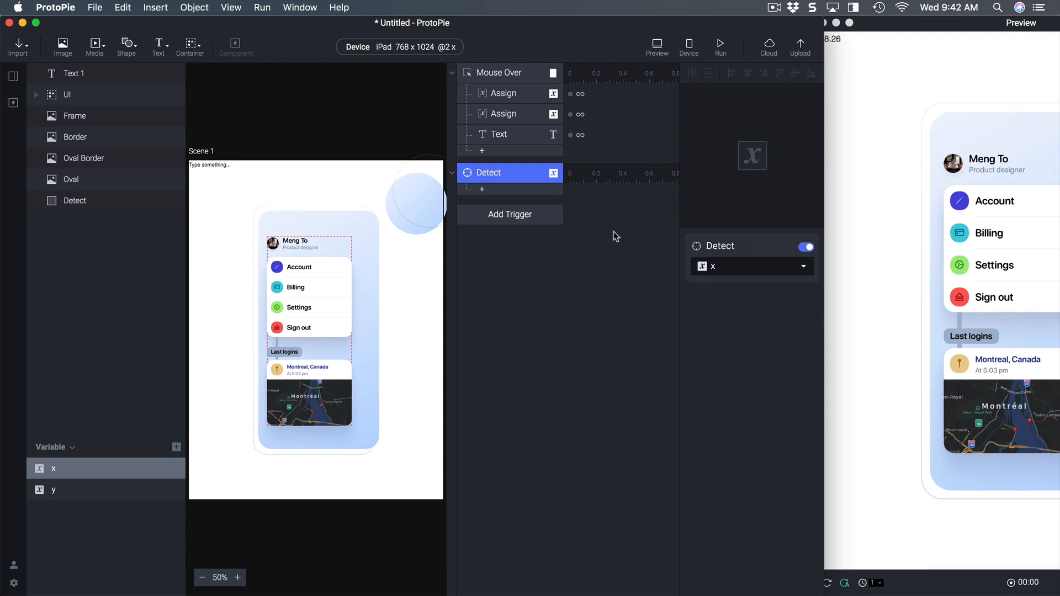
- Add a Move response for the Frame layer to the Detect trigger
{"action": "left_click", "coordinate": [95, 121]}
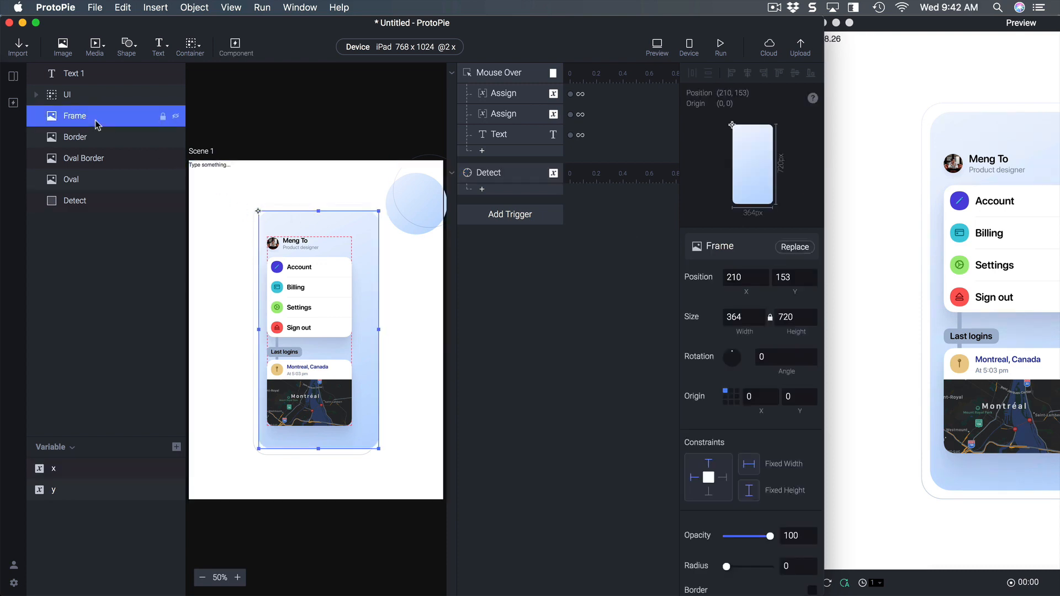
{"action": "left_click", "coordinate": [482, 190]}
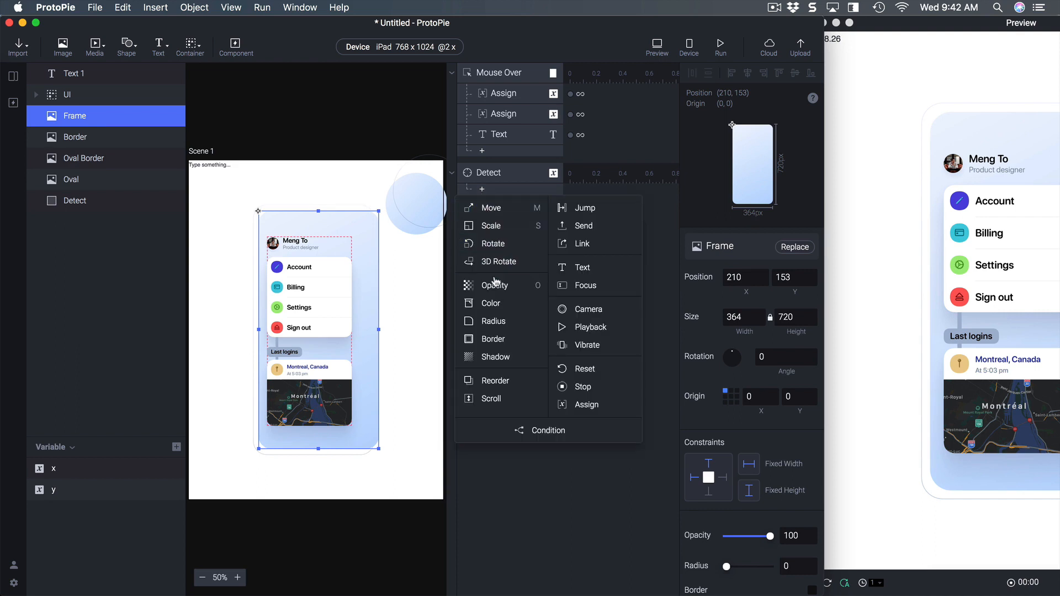
{"action": "left_click", "coordinate": [509, 210]}
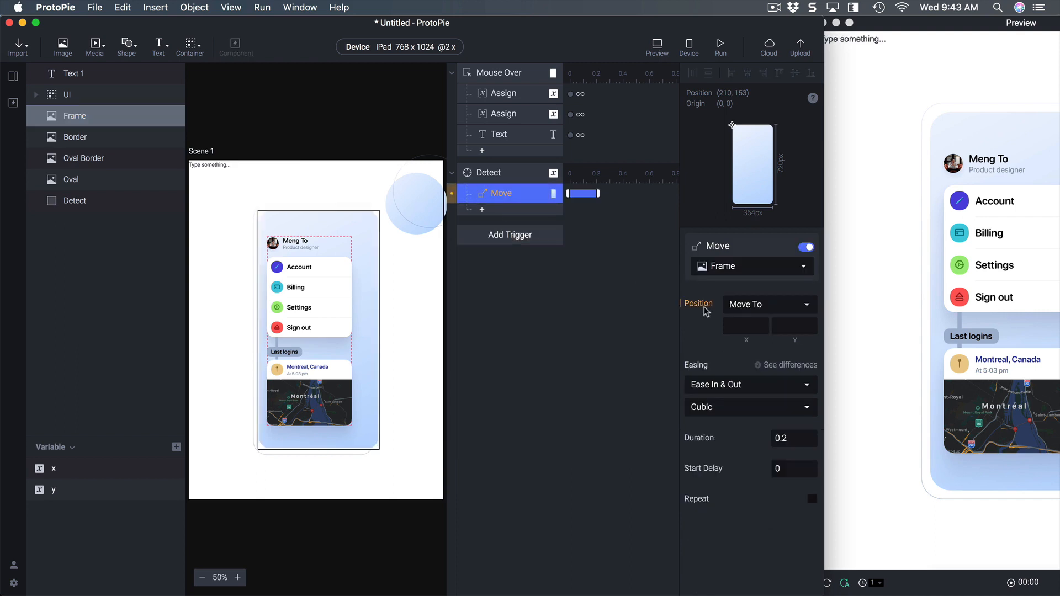
- Set the X position of the Frame's Move response to the formula x and test the movement in the preview
{"action": "left_click", "coordinate": [740, 327]}
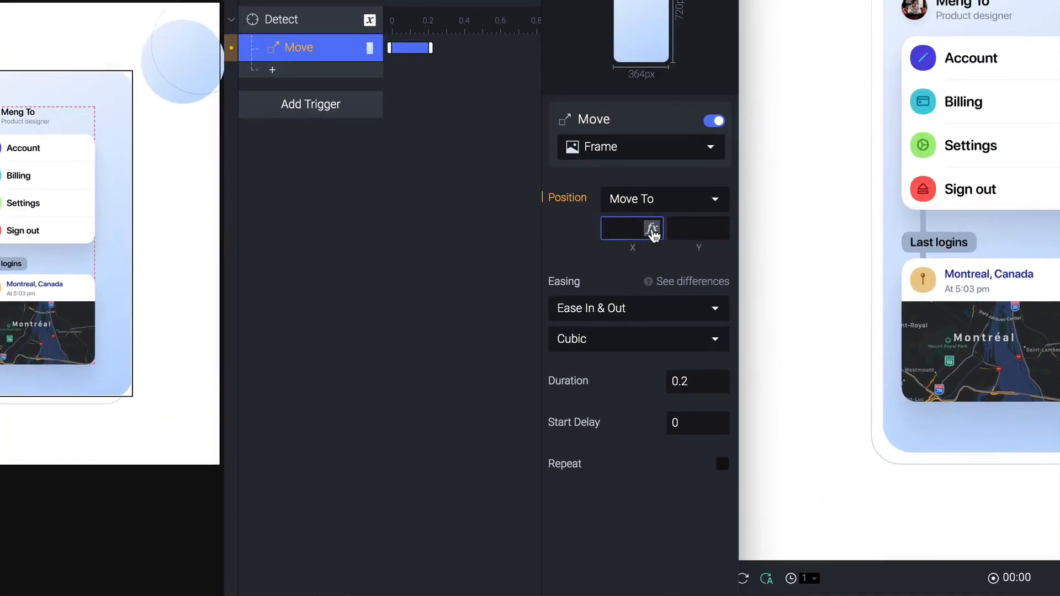
{"action": "left_click", "coordinate": [760, 325]}
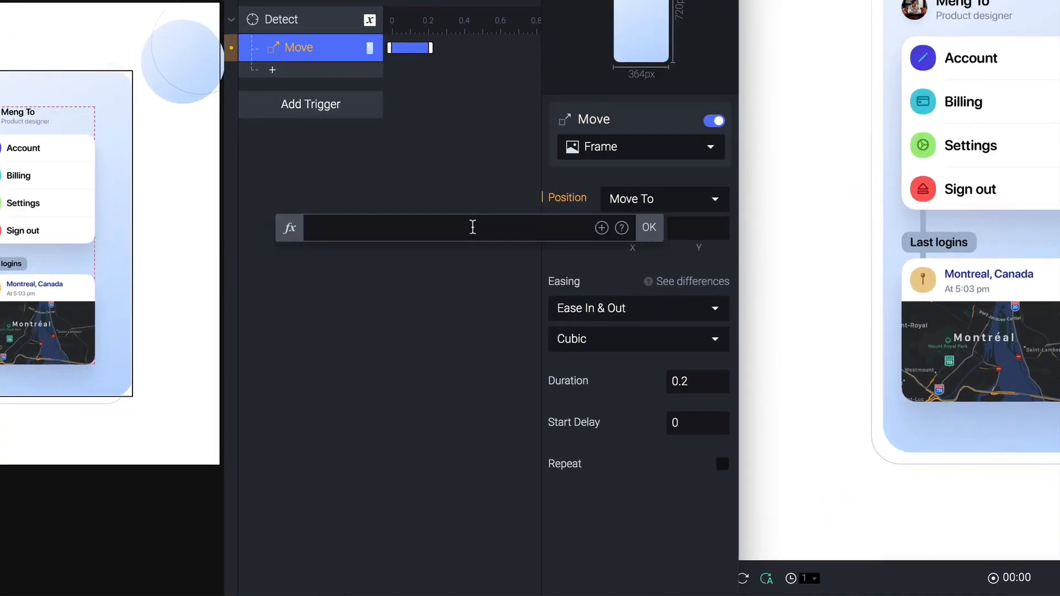
{"action": "type", "text": "x"}
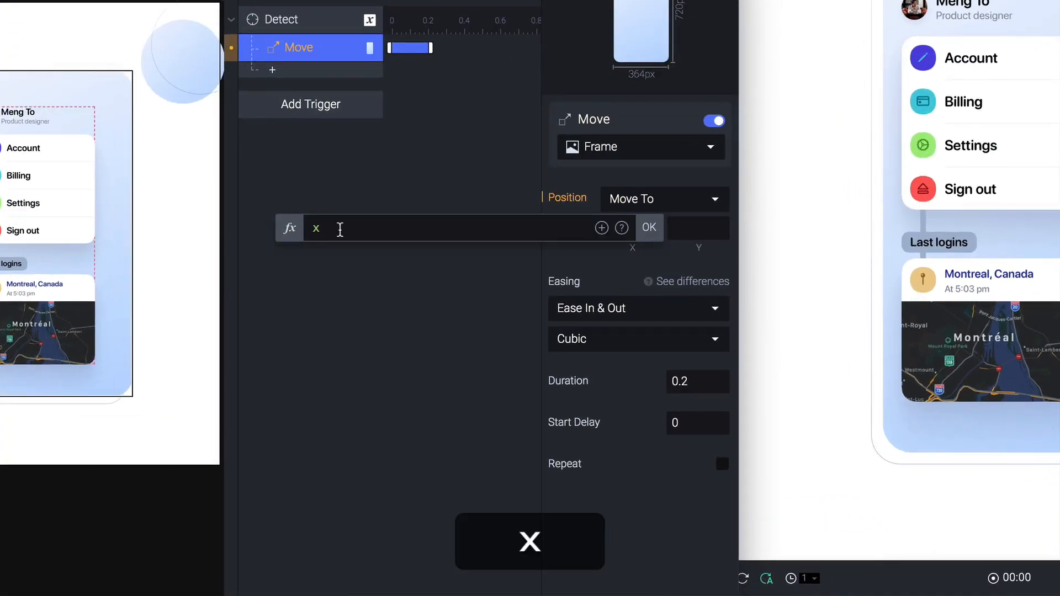
{"action": "left_click", "coordinate": [647, 228]}
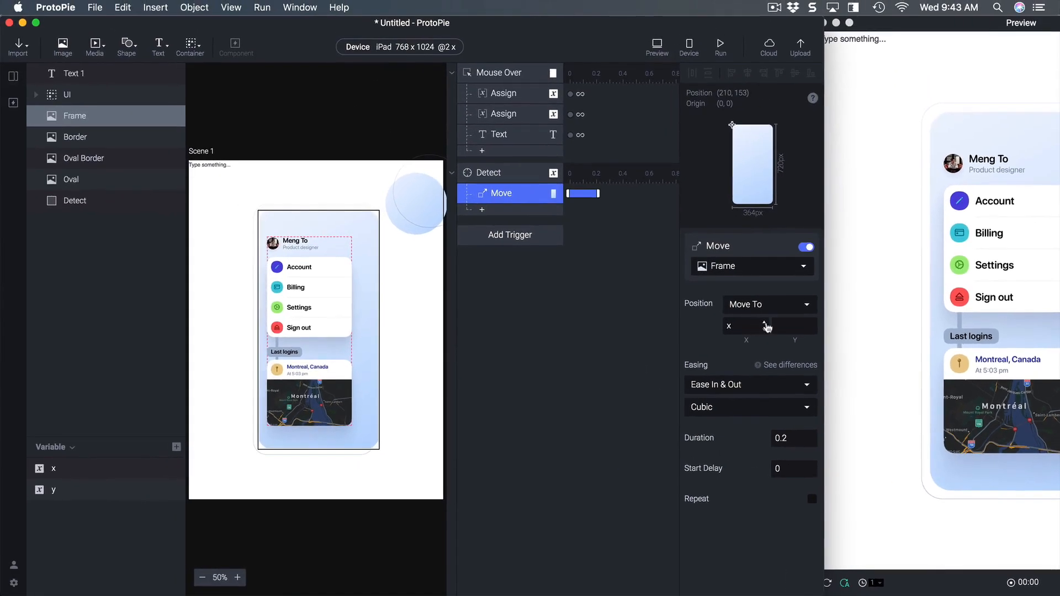
{"action": "left_click", "coordinate": [873, 301]}
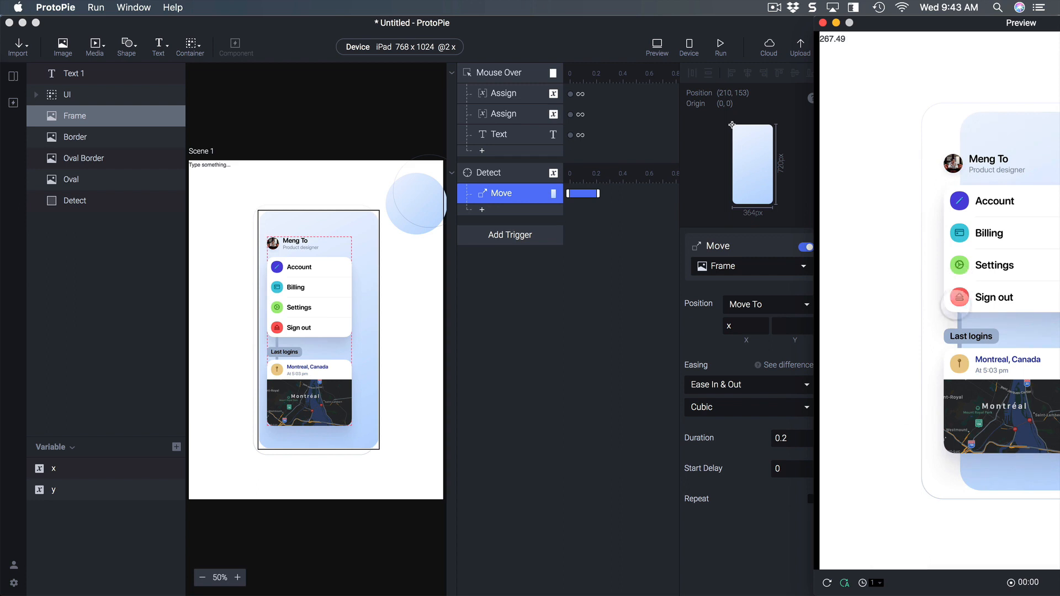
- Set the Frame's Move response to Linear easing with a duration of 0, and test it in the preview
{"action": "left_click", "coordinate": [716, 404]}
{"action": "left_click", "coordinate": [715, 384]}
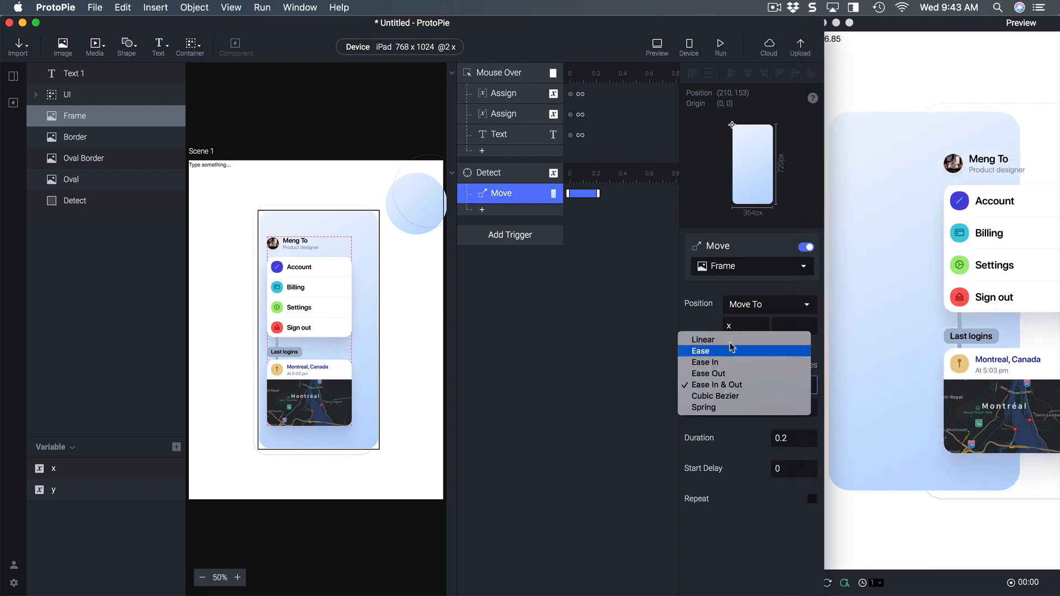
{"action": "left_click", "coordinate": [709, 340]}
{"action": "left_click", "coordinate": [797, 421]}
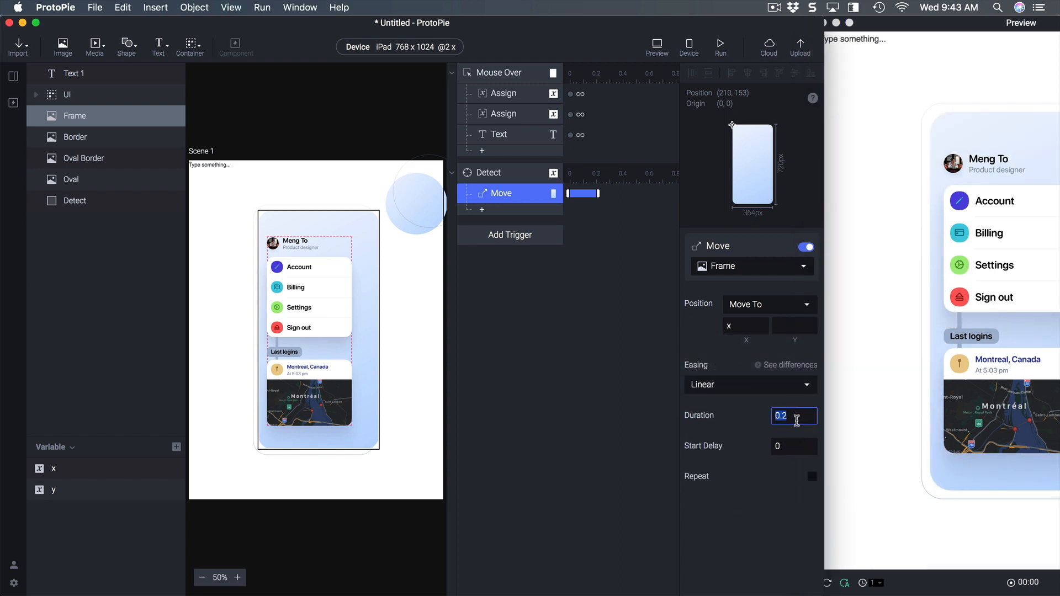
{"action": "type", "text": "0"}
{"action": "key", "text": "Return"}
{"action": "left_click", "coordinate": [861, 340]}
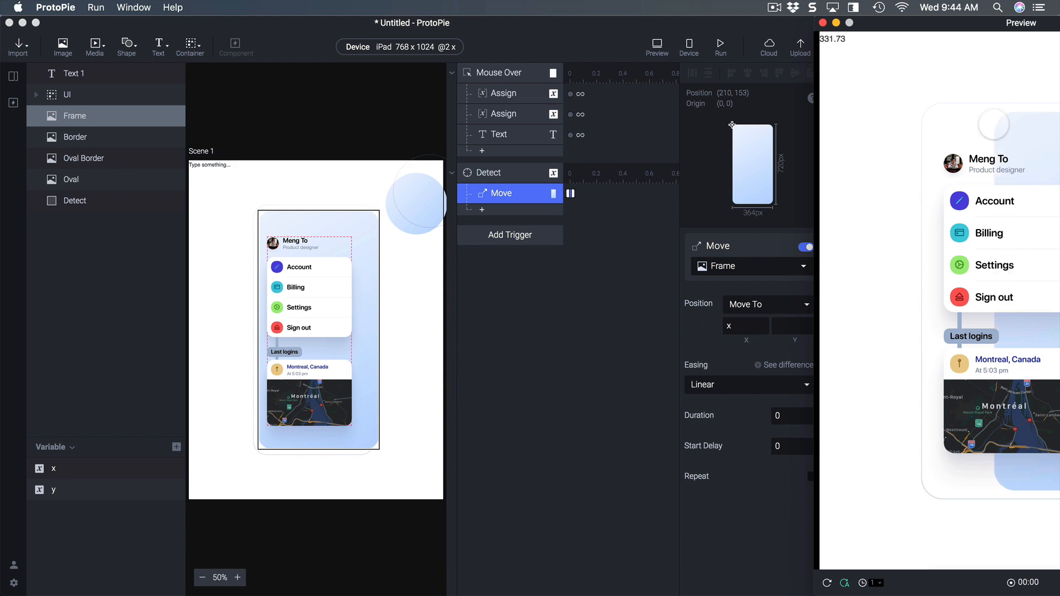
{"action": "left_click", "coordinate": [602, 279]}
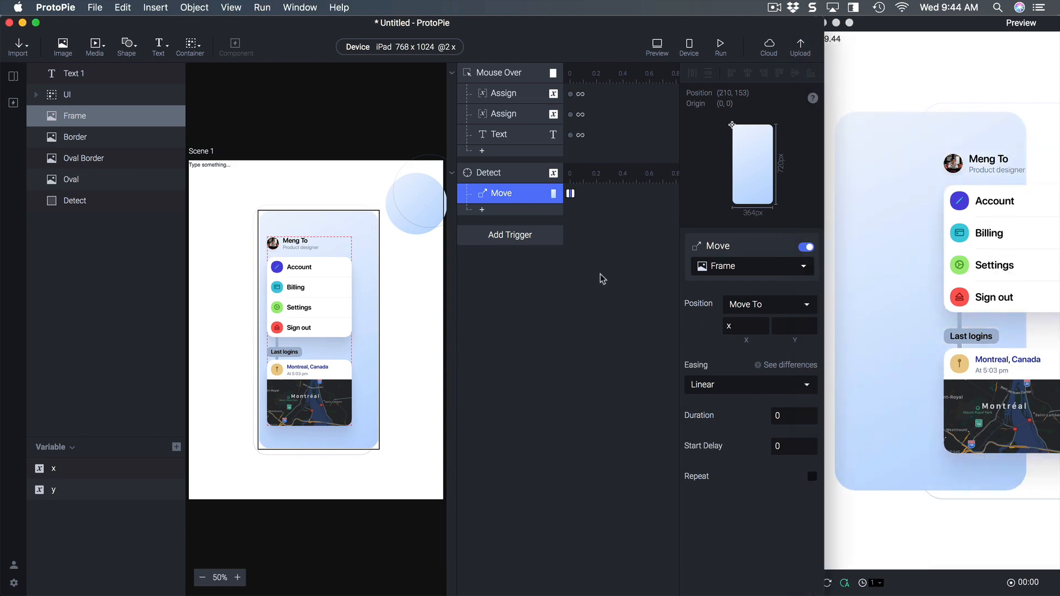
- Change the formula of the Assign response for x to $mouseX - 384
{"action": "left_click", "coordinate": [506, 95]}
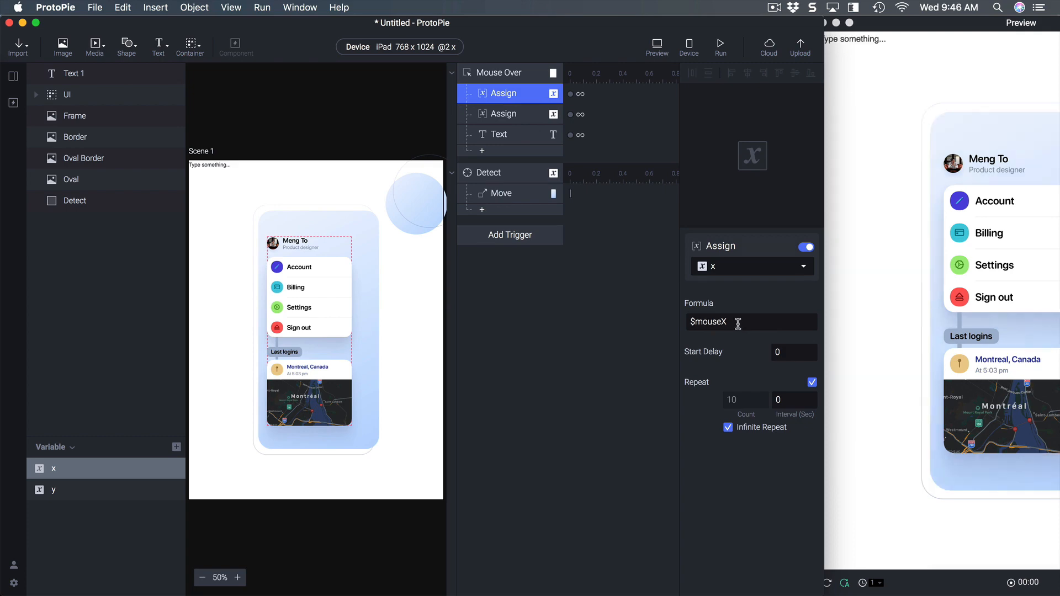
{"action": "left_click", "coordinate": [744, 323]}
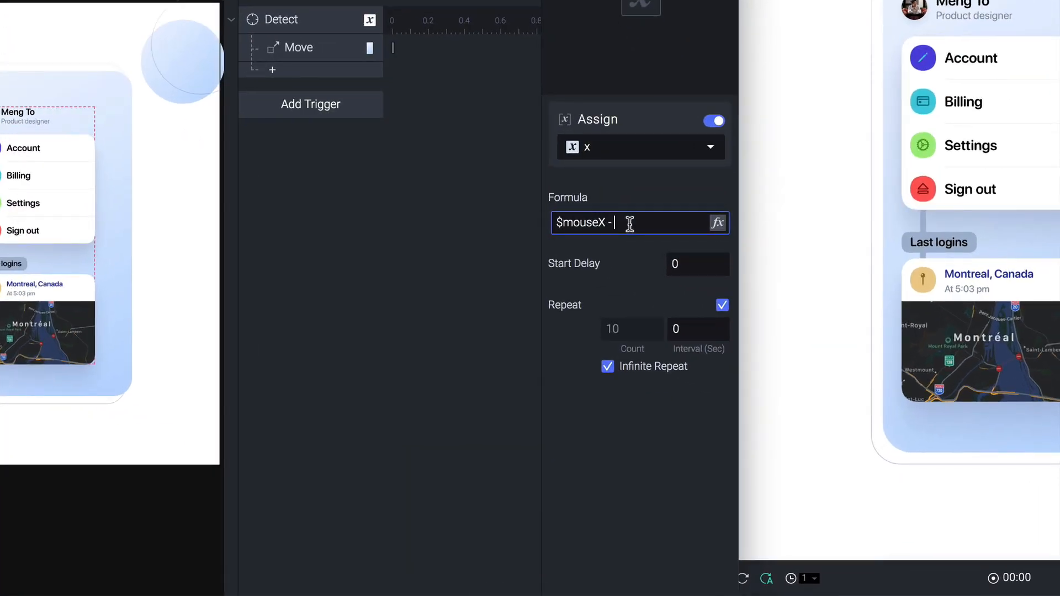
{"action": "type", "text": "- 384"}
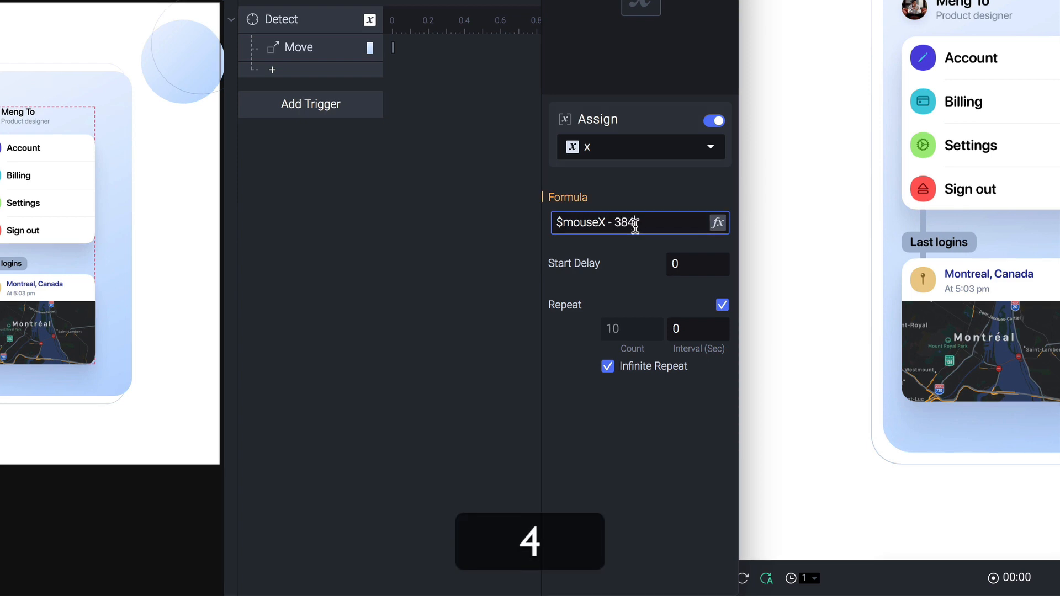
{"action": "key", "text": "Return"}
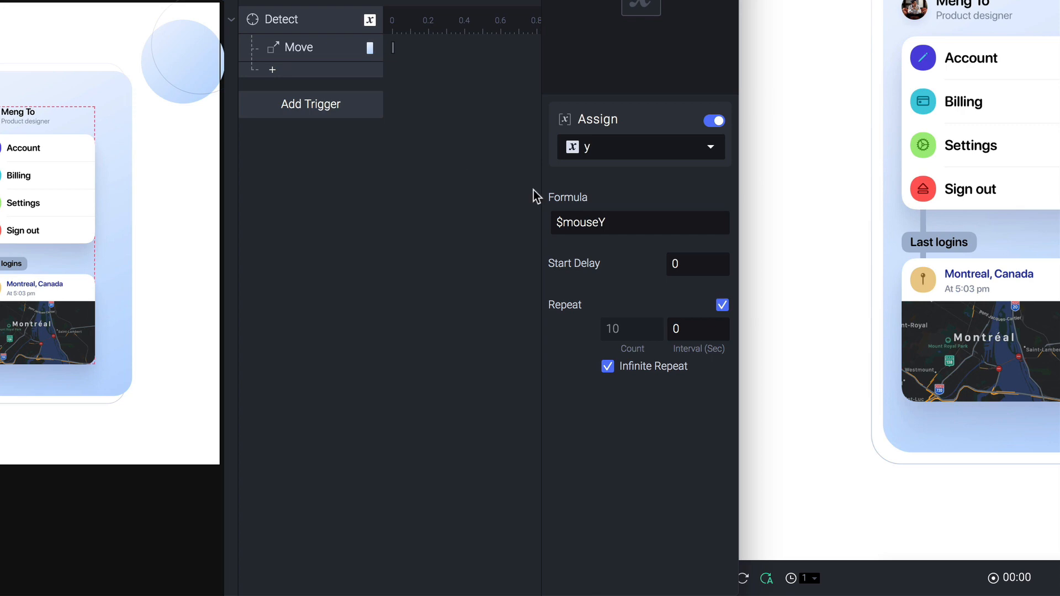
- Change the formula of the Assign response for y to $mouseY - 512
{"action": "left_click", "coordinate": [648, 220]}
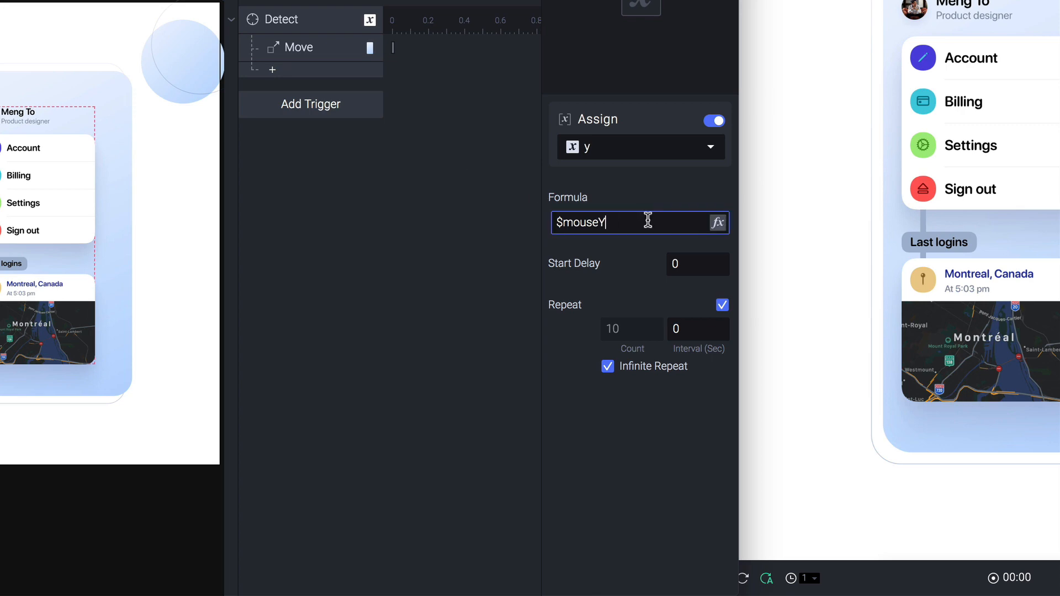
{"action": "type", "text": "- 512"}
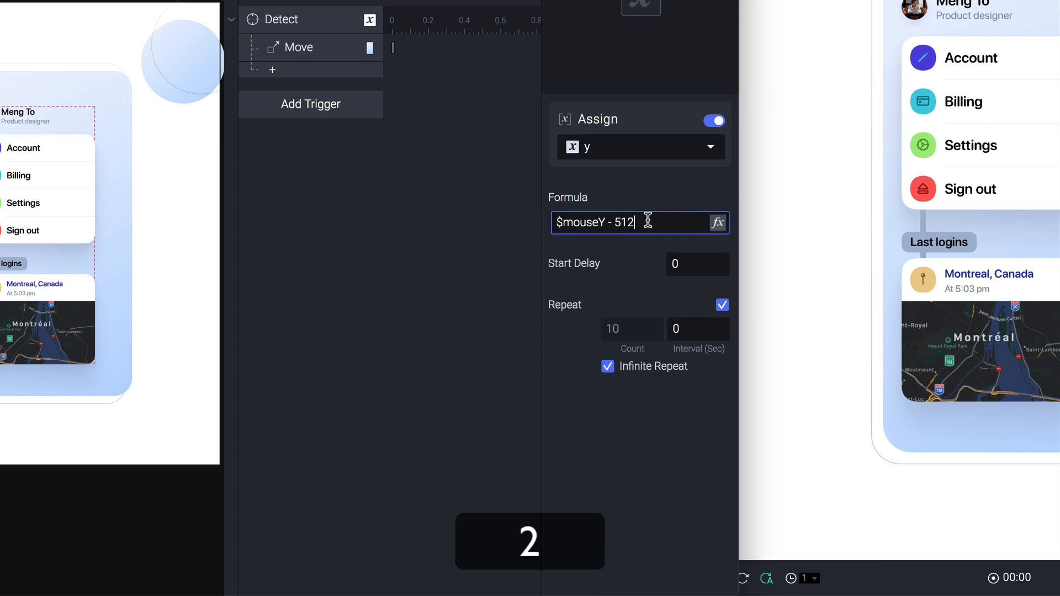
{"action": "left_click", "coordinate": [704, 178]}
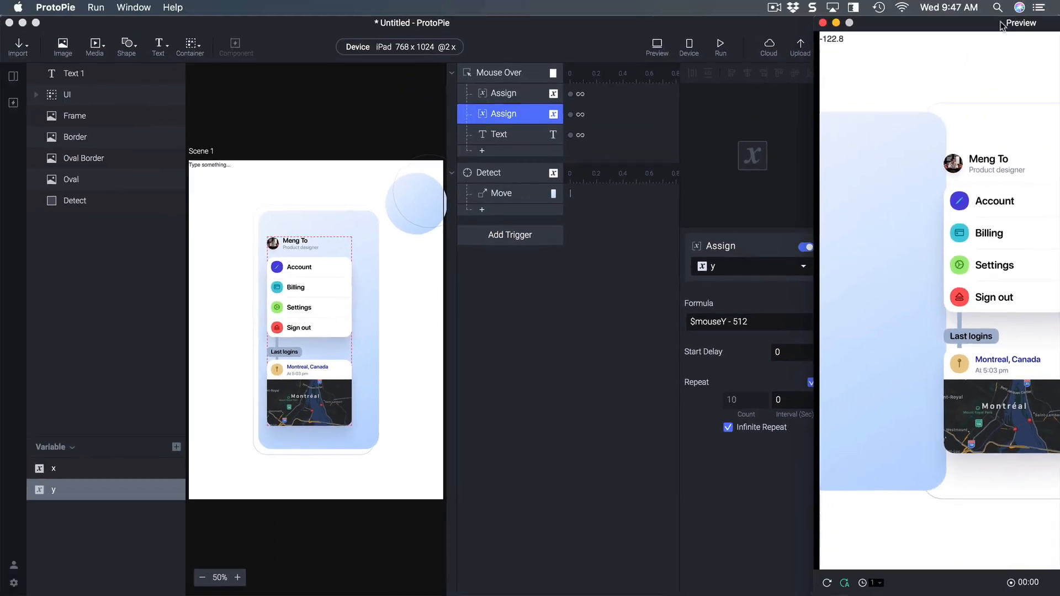
- Reposition and narrow the preview window so the whole scene fits beside the editor, and test the Frame's movement
{"action": "left_click_drag", "start_coordinate": [1002, 23], "coordinate": [835, 2]}
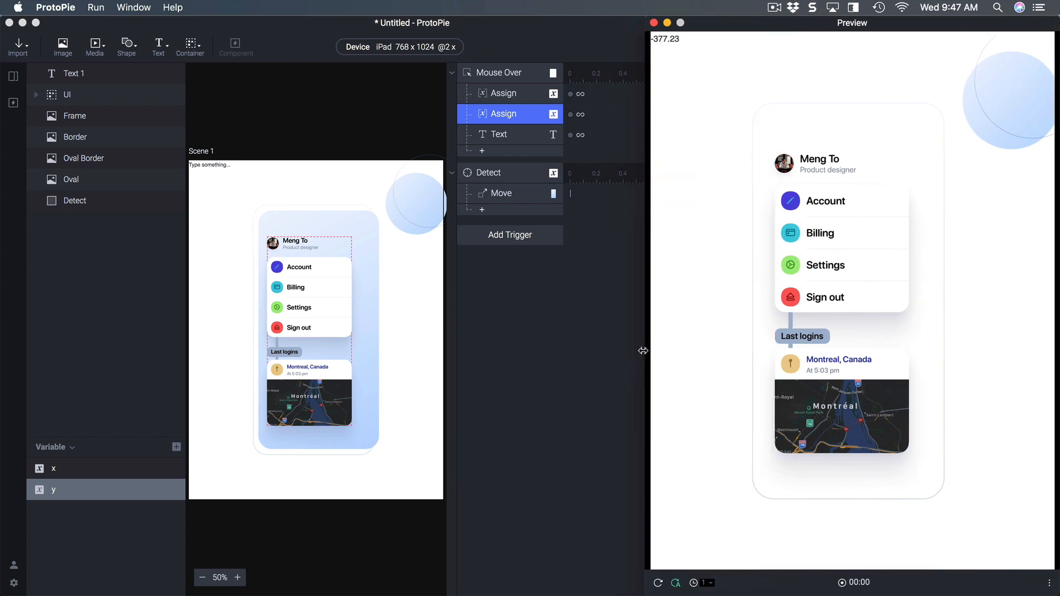
{"action": "left_click_drag", "start_coordinate": [646, 332], "coordinate": [825, 324]}
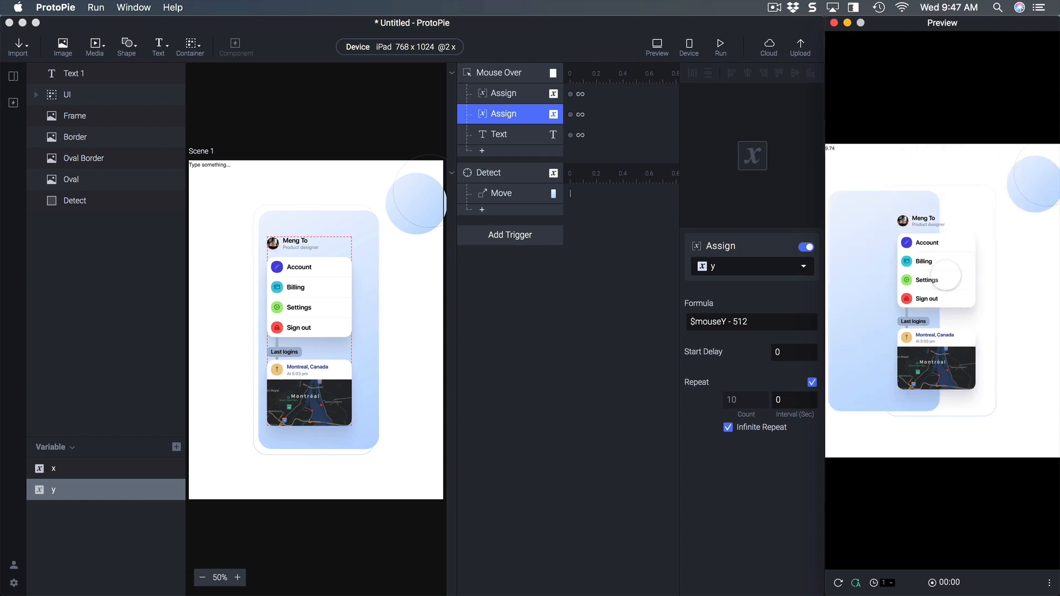
{"action": "left_click", "coordinate": [522, 194]}
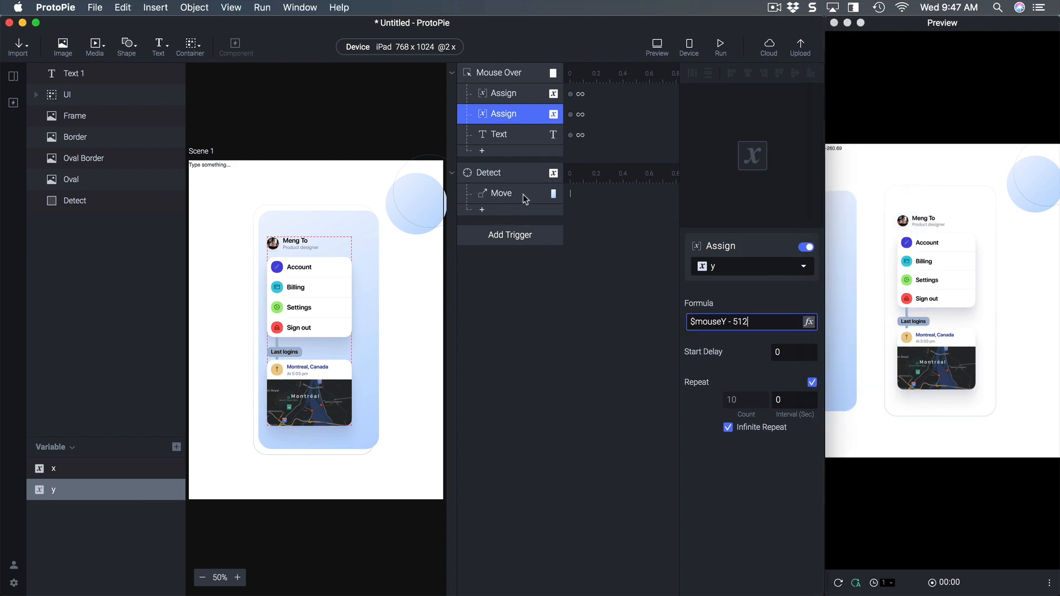
- Change the X position formula of the Frame's Move response to x + 210 and test it in the preview
{"action": "left_click", "coordinate": [527, 199]}
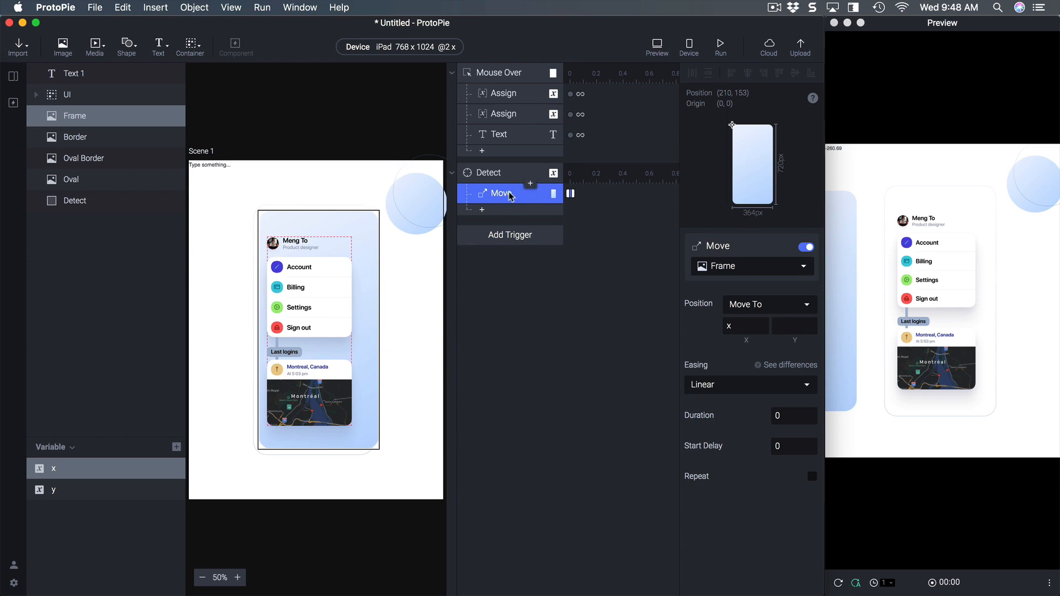
{"action": "left_click", "coordinate": [80, 118]}
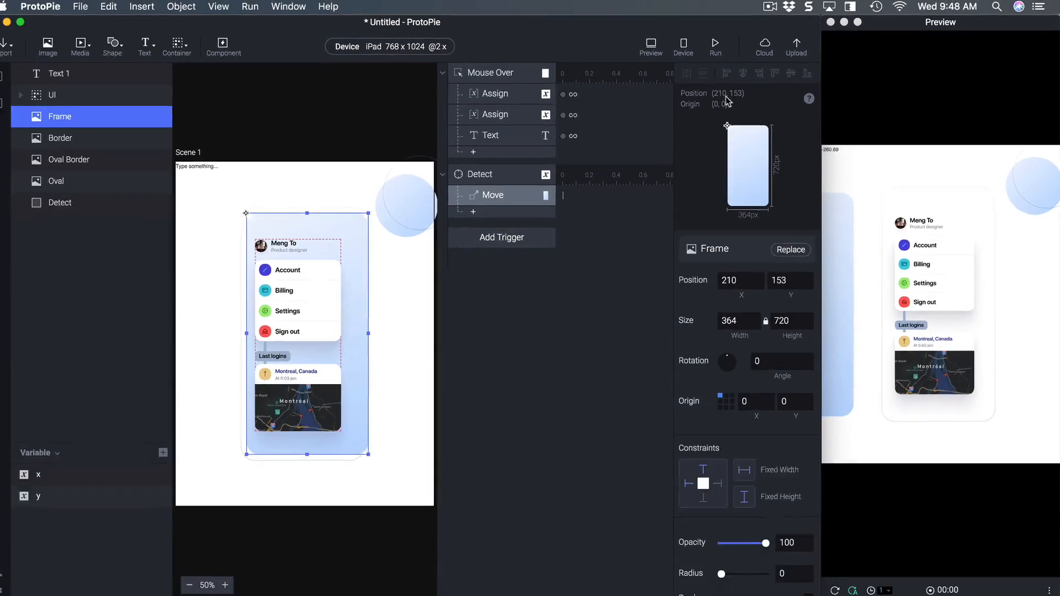
{"action": "left_click", "coordinate": [233, 261]}
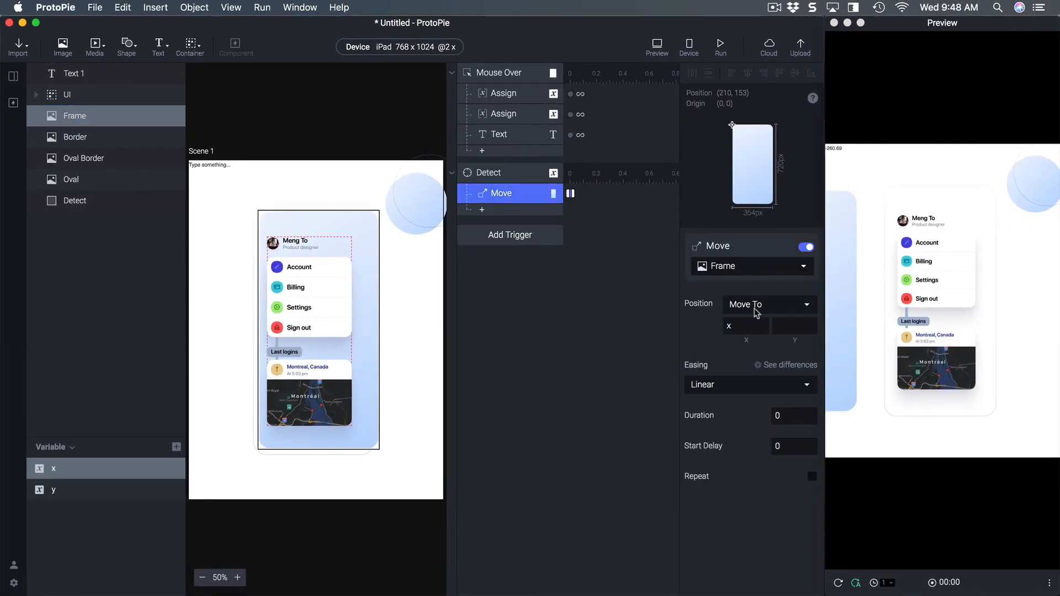
{"action": "left_click", "coordinate": [744, 327]}
{"action": "left_click", "coordinate": [762, 327]}
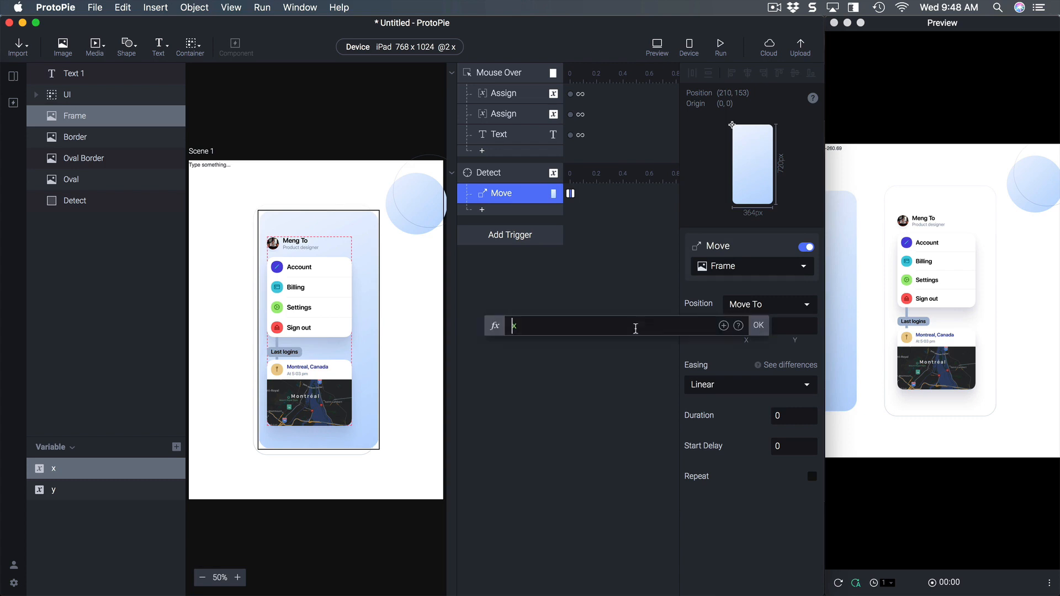
{"action": "type", "text": "+ 210"}
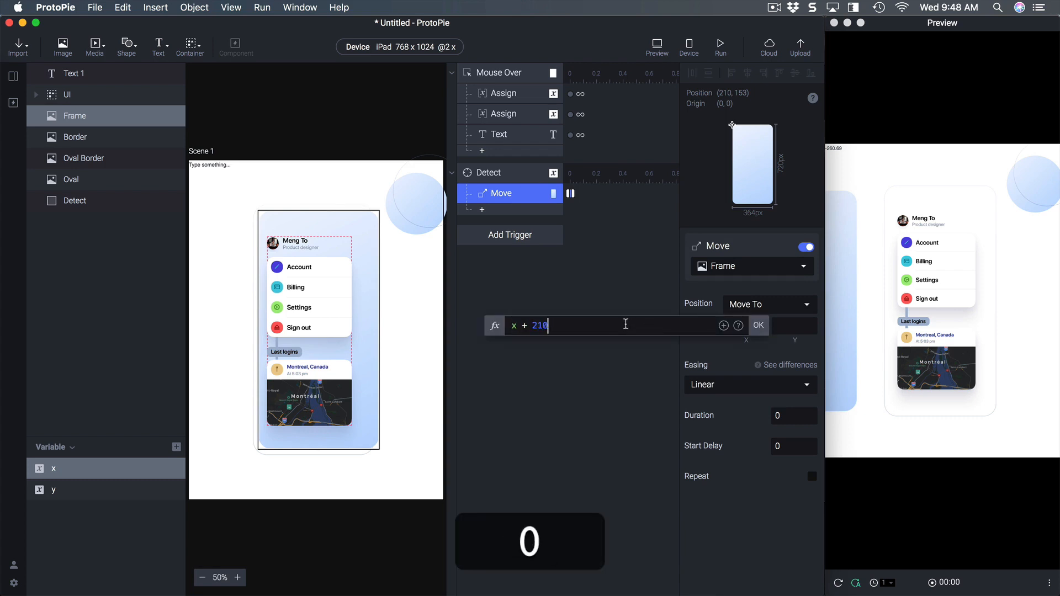
{"action": "left_click", "coordinate": [758, 325]}
{"action": "left_click", "coordinate": [990, 306]}
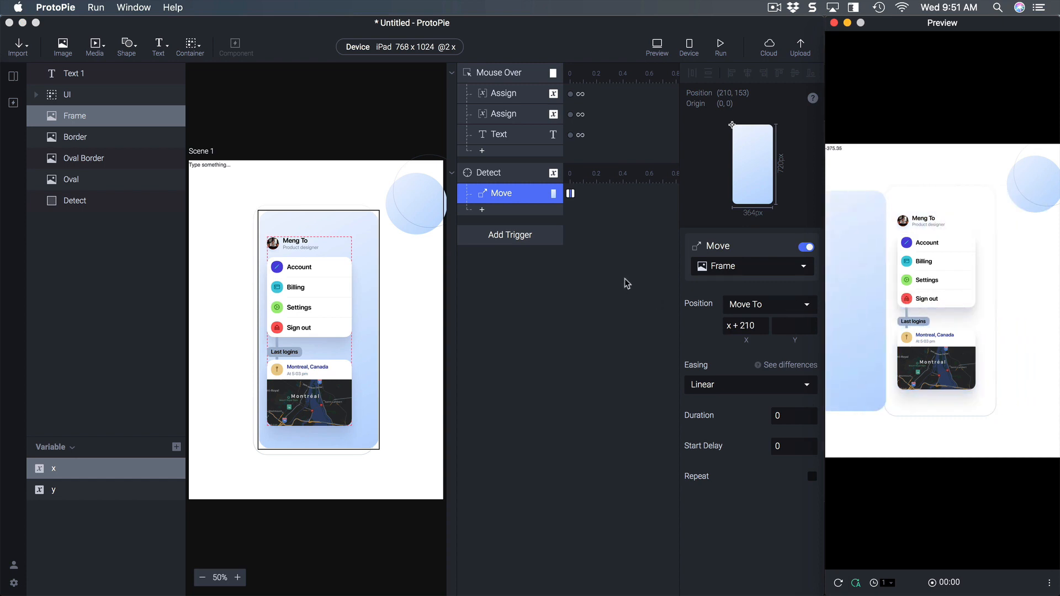
{"action": "left_click", "coordinate": [610, 250]}
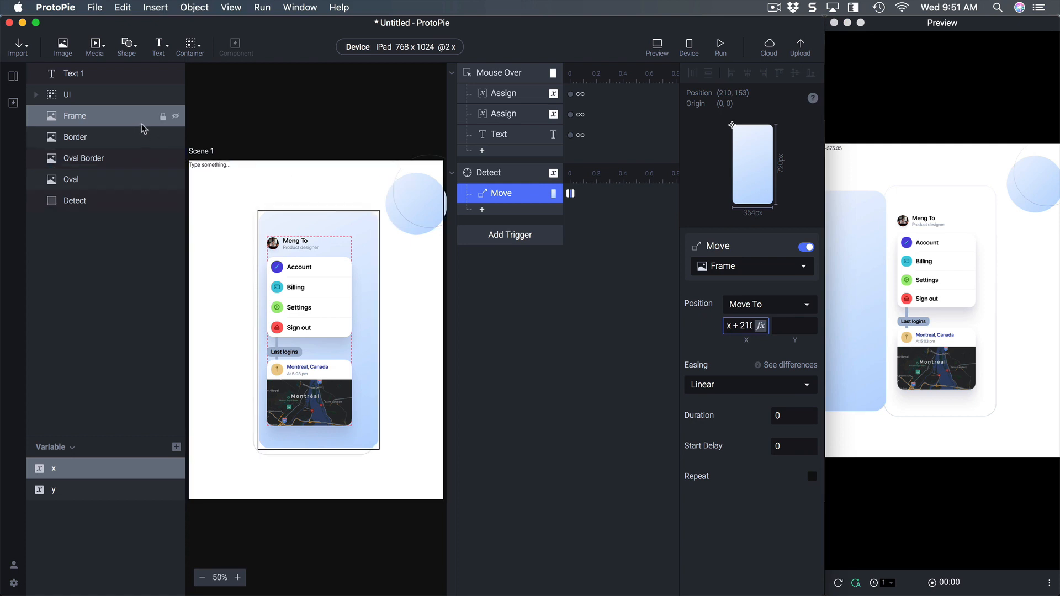
- Add a second Move response for the Frame layer to the Detect trigger, with its Y position set to y + 153
{"action": "left_click", "coordinate": [506, 213]}
{"action": "left_click", "coordinate": [502, 227]}
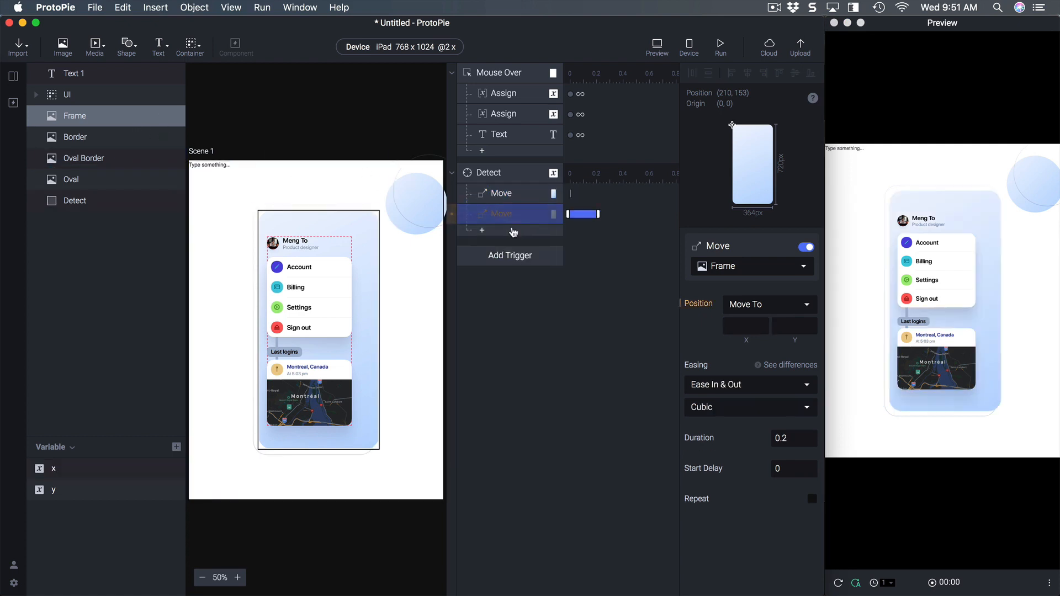
{"action": "left_click", "coordinate": [780, 327]}
{"action": "left_click", "coordinate": [809, 327]}
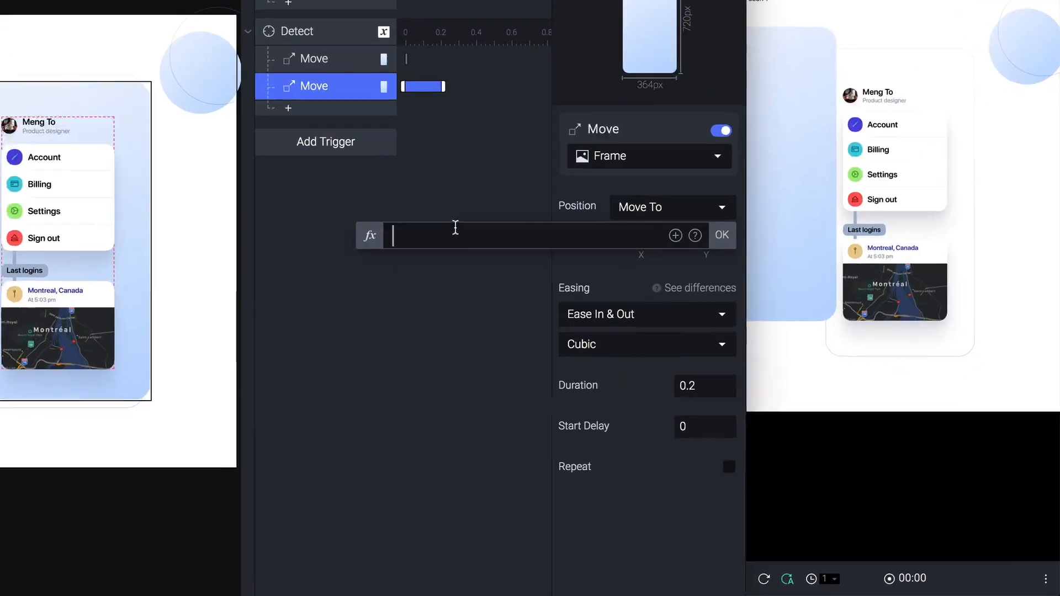
{"action": "type", "text": "y +"}
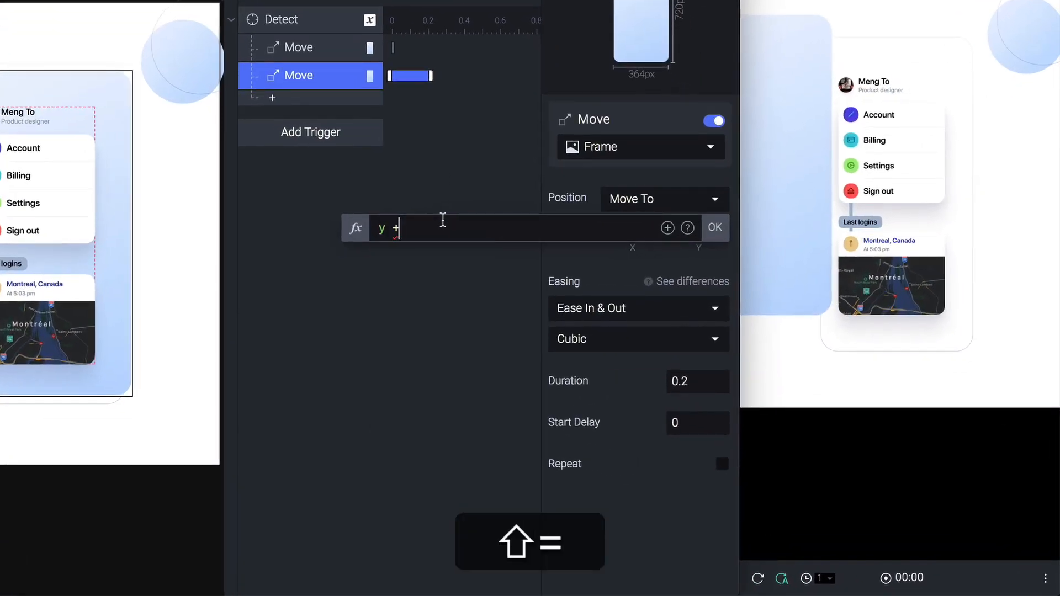
{"action": "type", "text": " 150"}
{"action": "key", "text": "Return"}
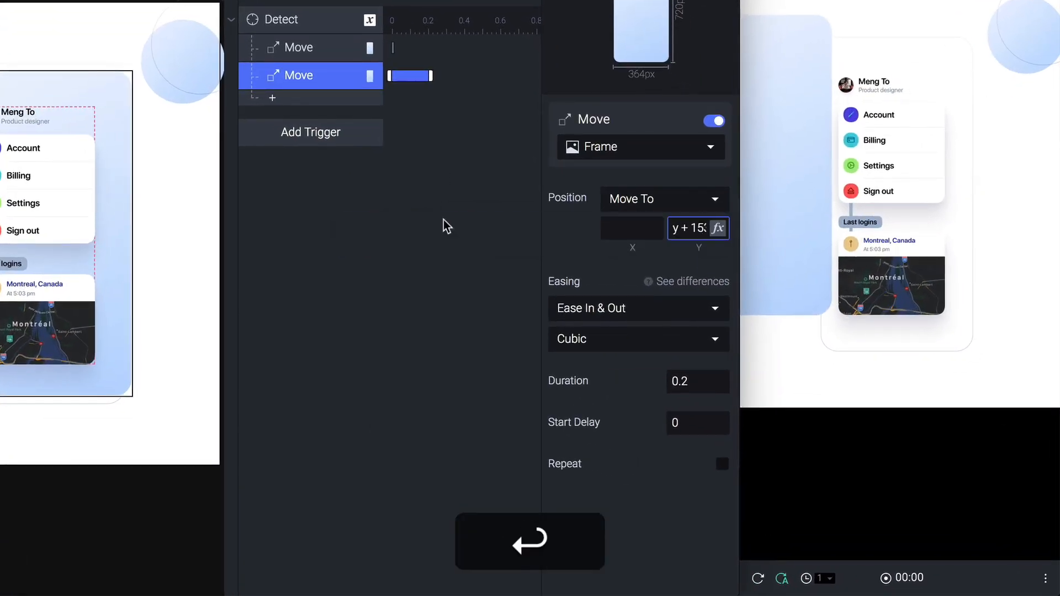
- Give the Frame's Y Move response a duration of 0 and Linear easing, and test it in the preview
{"action": "left_click", "coordinate": [698, 377]}
{"action": "type", "text": "0"}
{"action": "key", "text": "Return"}
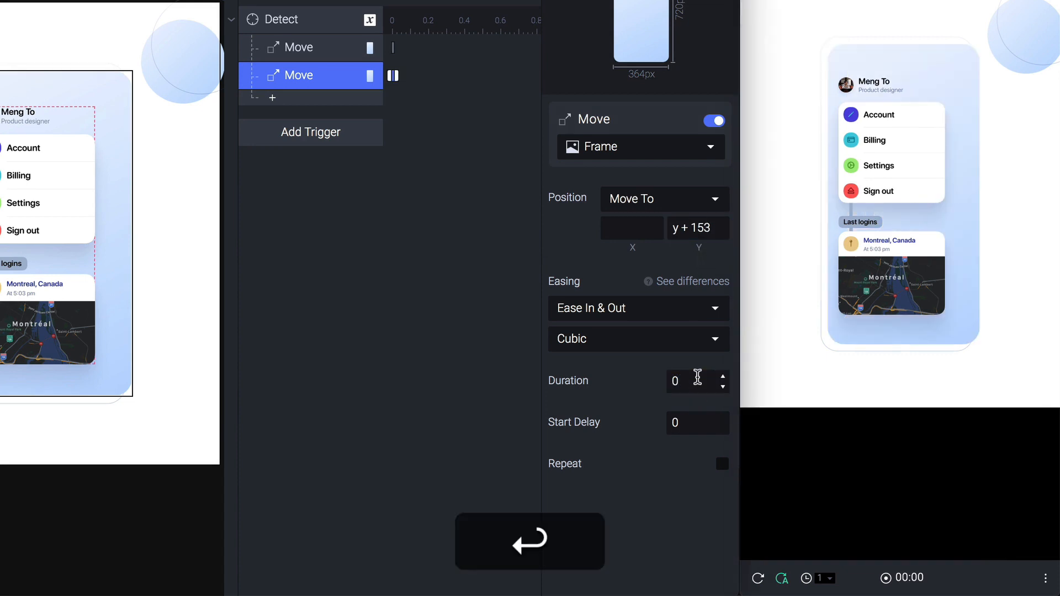
{"action": "left_click", "coordinate": [644, 310]}
{"action": "left_click", "coordinate": [624, 248]}
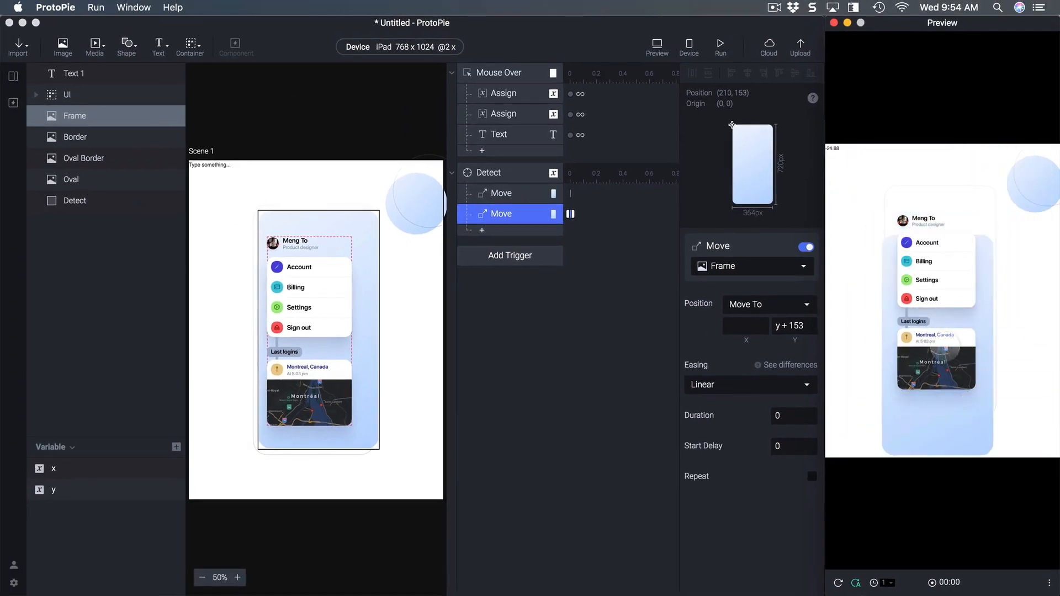
{"action": "left_click", "coordinate": [613, 300]}
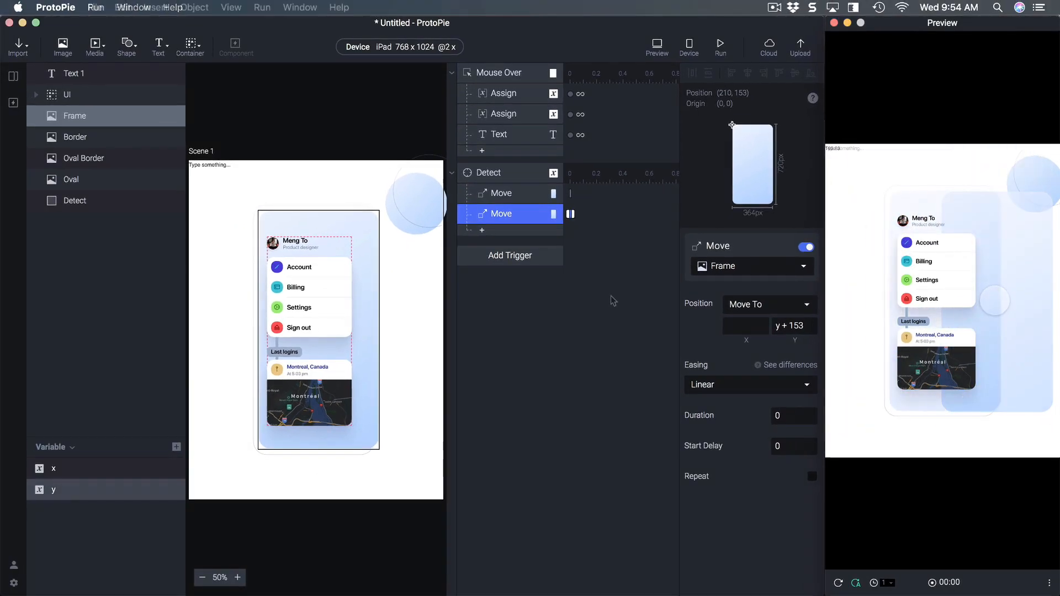
- Add a Move response for the Border layer to the Detect trigger, with its X position set to x + 193
{"action": "left_click", "coordinate": [105, 142]}
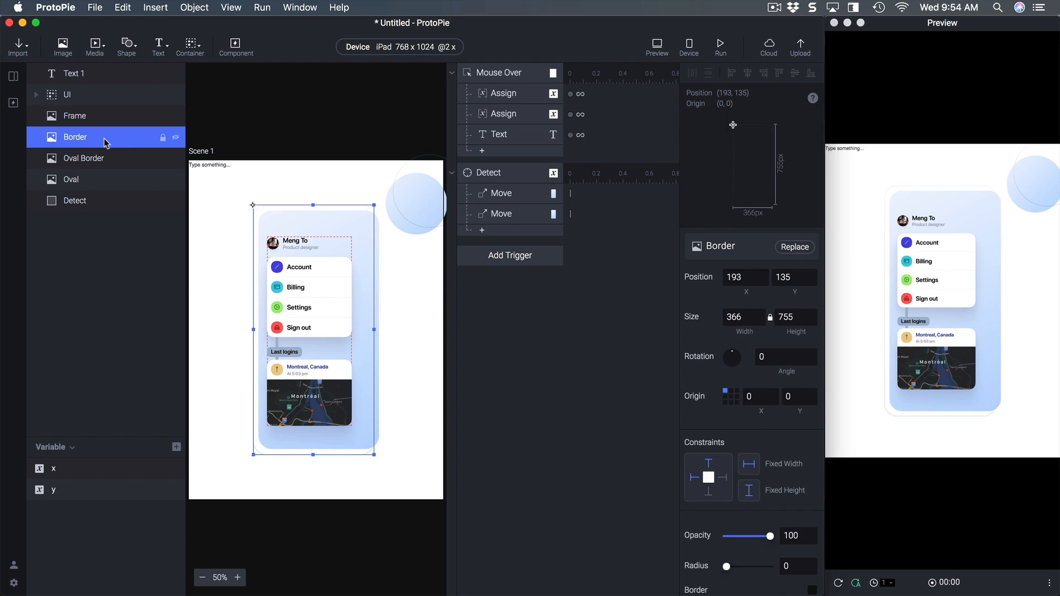
{"action": "left_click", "coordinate": [508, 232]}
{"action": "left_click", "coordinate": [505, 246]}
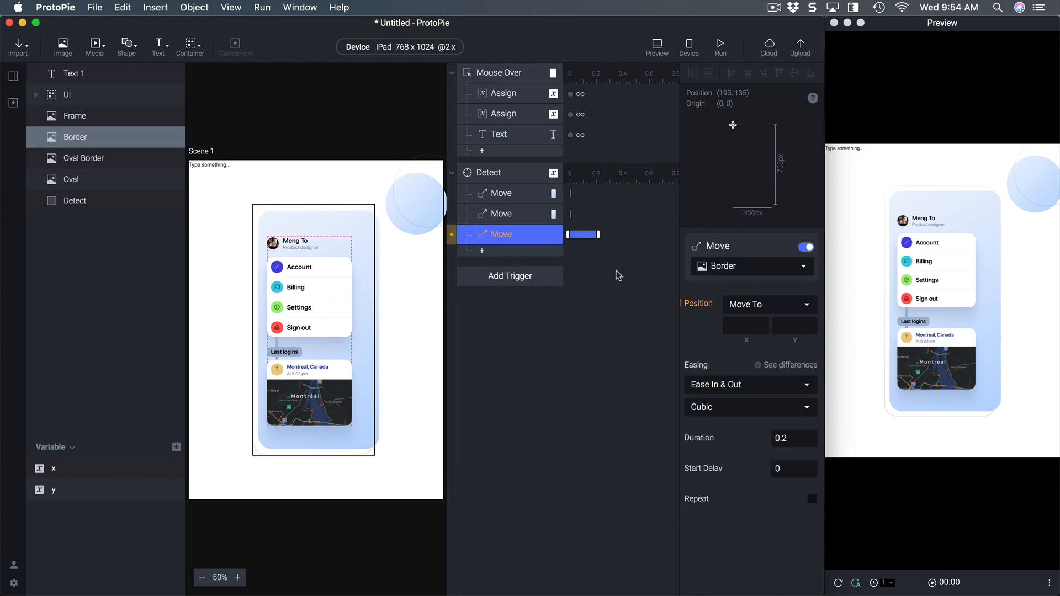
{"action": "left_click", "coordinate": [741, 325]}
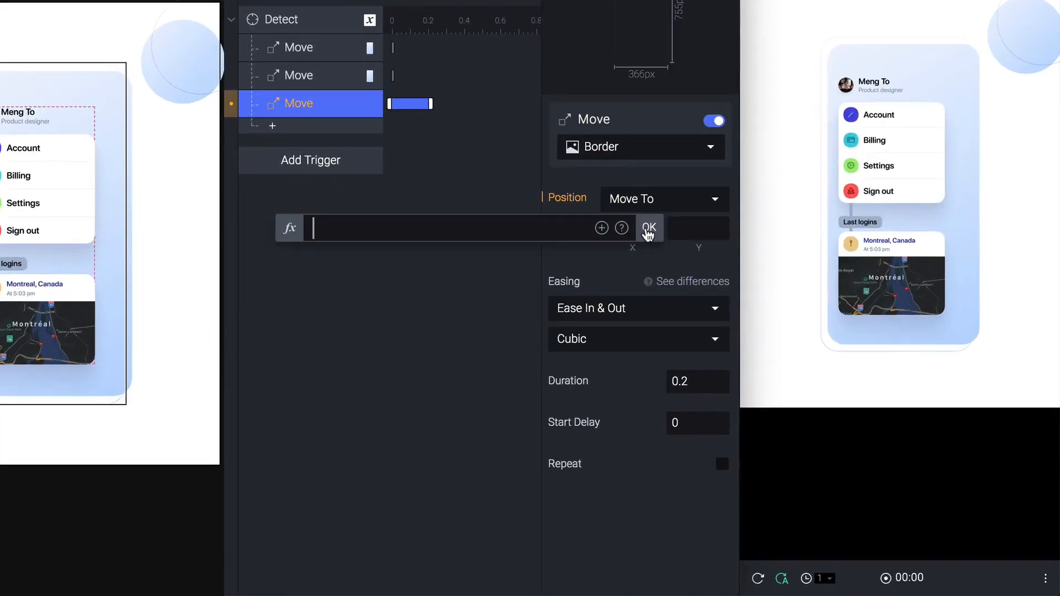
{"action": "type", "text": "x + 1"}
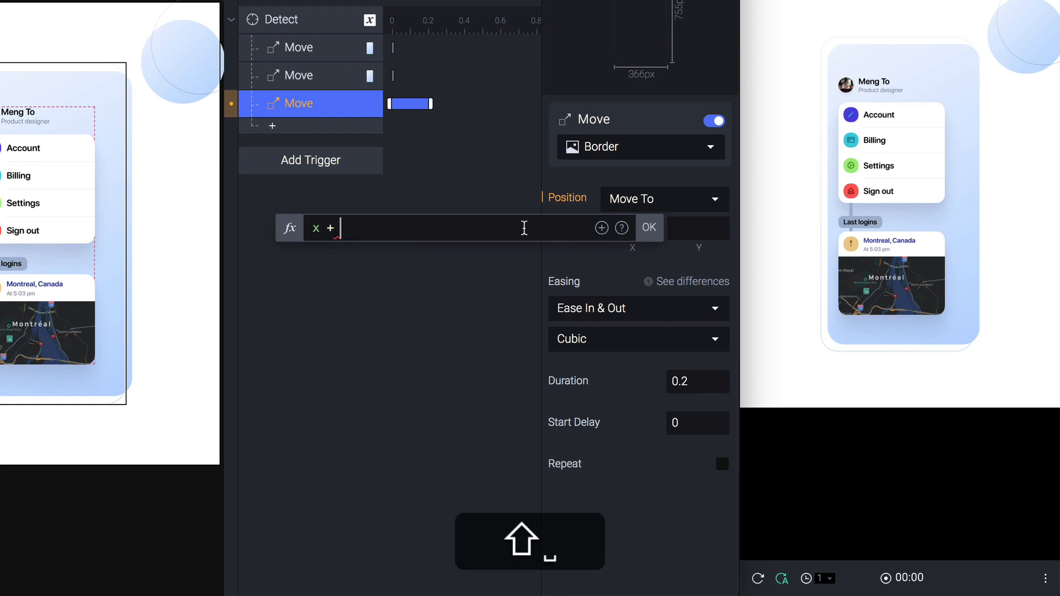
{"action": "type", "text": "93"}
{"action": "key", "text": "Return"}
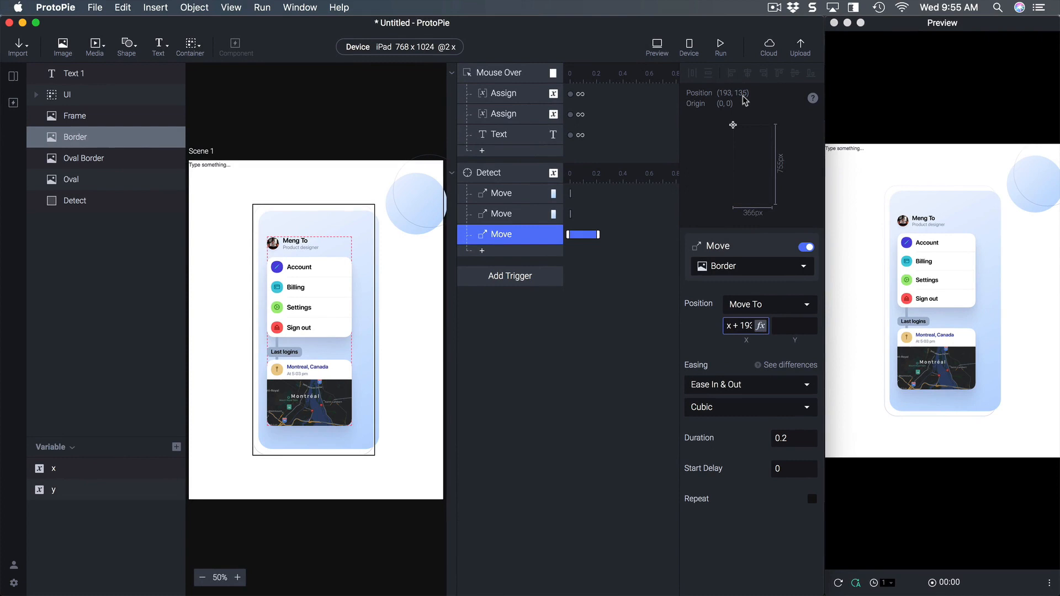
- Add another Move response for the Border layer, with its Y position set to y + 135
{"action": "left_click", "coordinate": [502, 255]}
{"action": "left_click", "coordinate": [500, 267]}
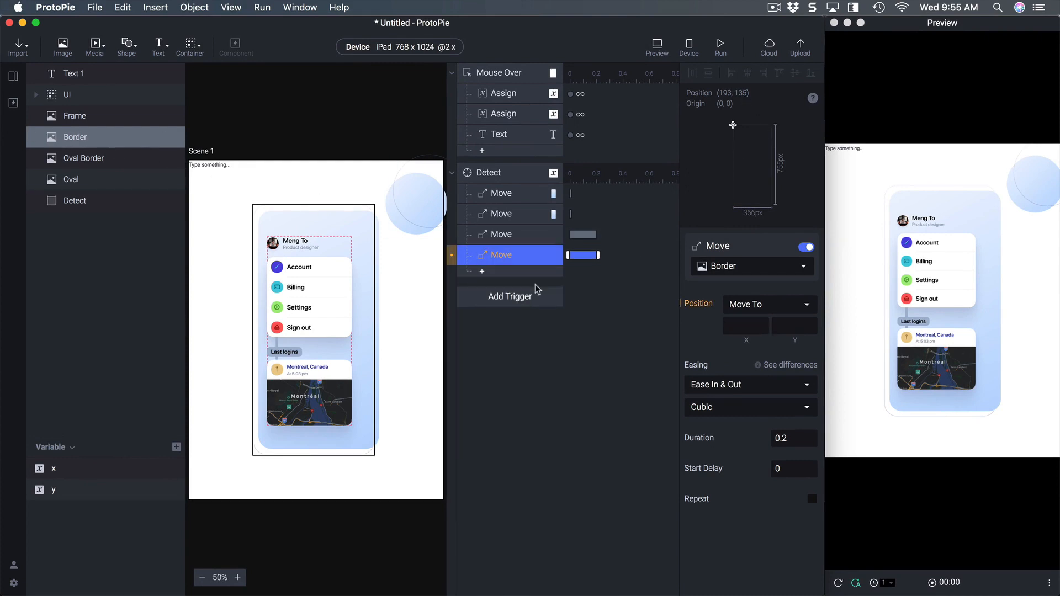
{"action": "left_click", "coordinate": [784, 323]}
{"action": "type", "text": "y "}
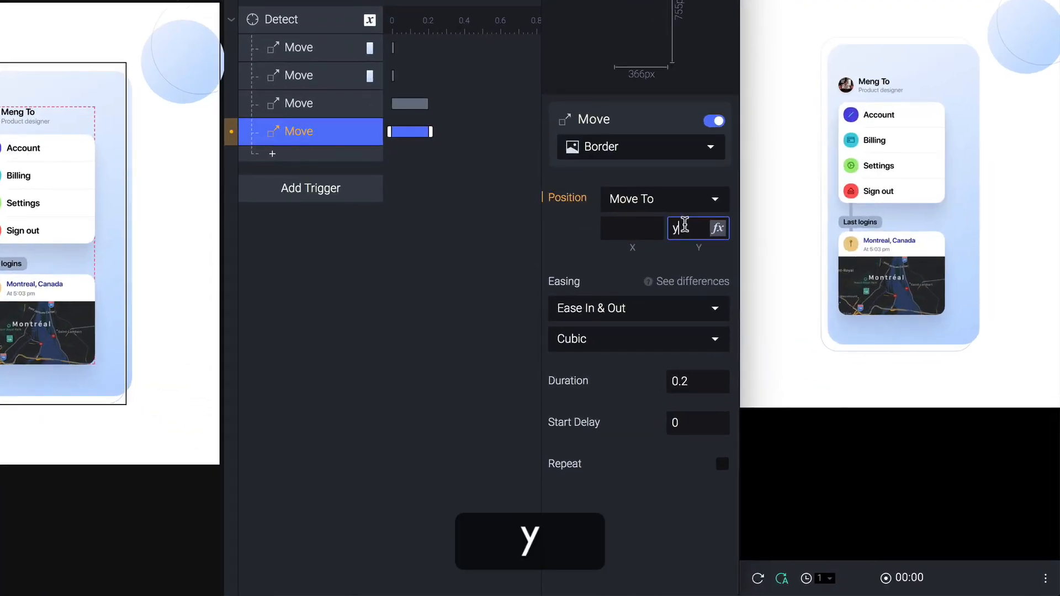
{"action": "type", "text": "135"}
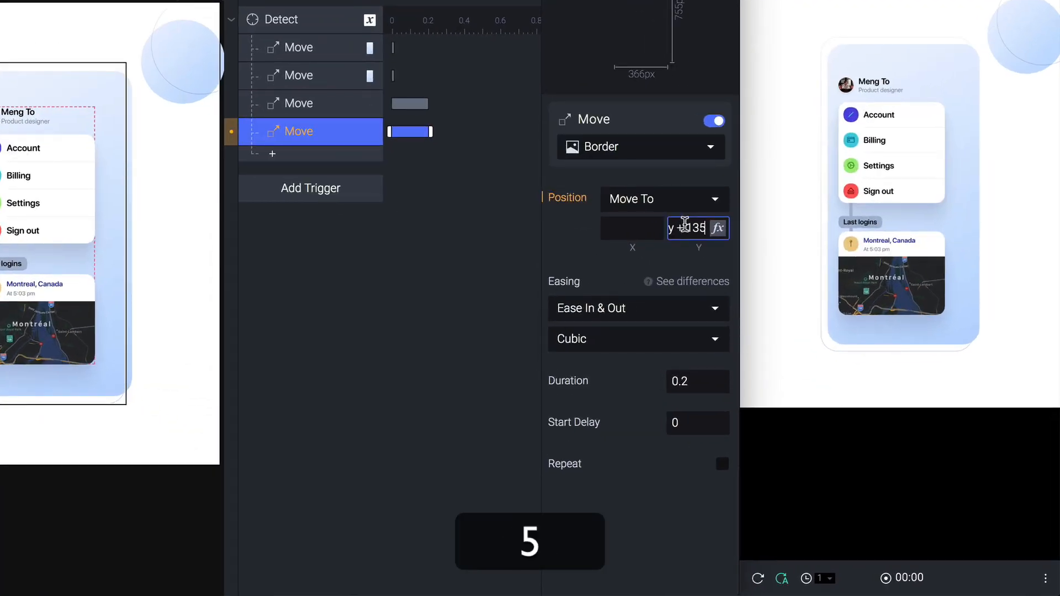
{"action": "key", "text": "Return"}
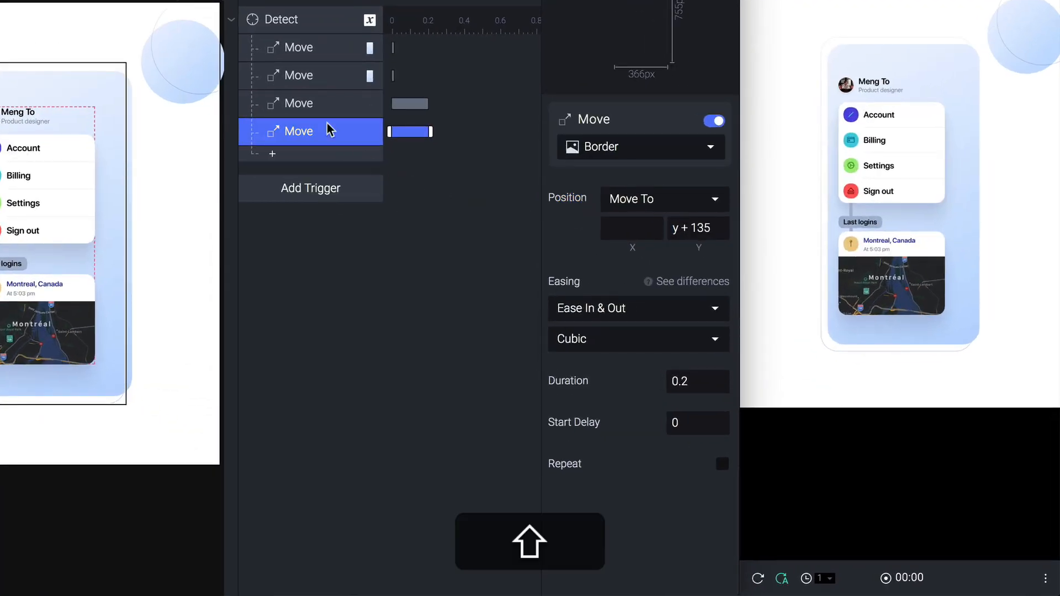
- Set both Border Move responses together to a duration of 0 and Linear easing, and test them in the preview
{"action": "left_click", "coordinate": [305, 113], "text": "shift"}
{"action": "left_click", "coordinate": [690, 385]}
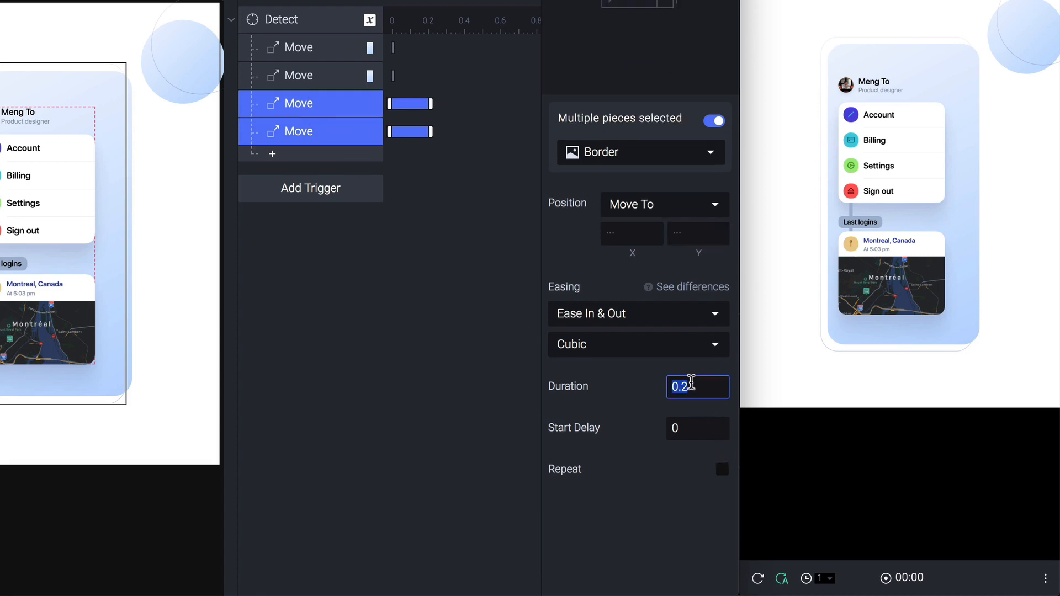
{"action": "type", "text": "0"}
{"action": "key", "text": "Return"}
{"action": "left_click", "coordinate": [656, 313]}
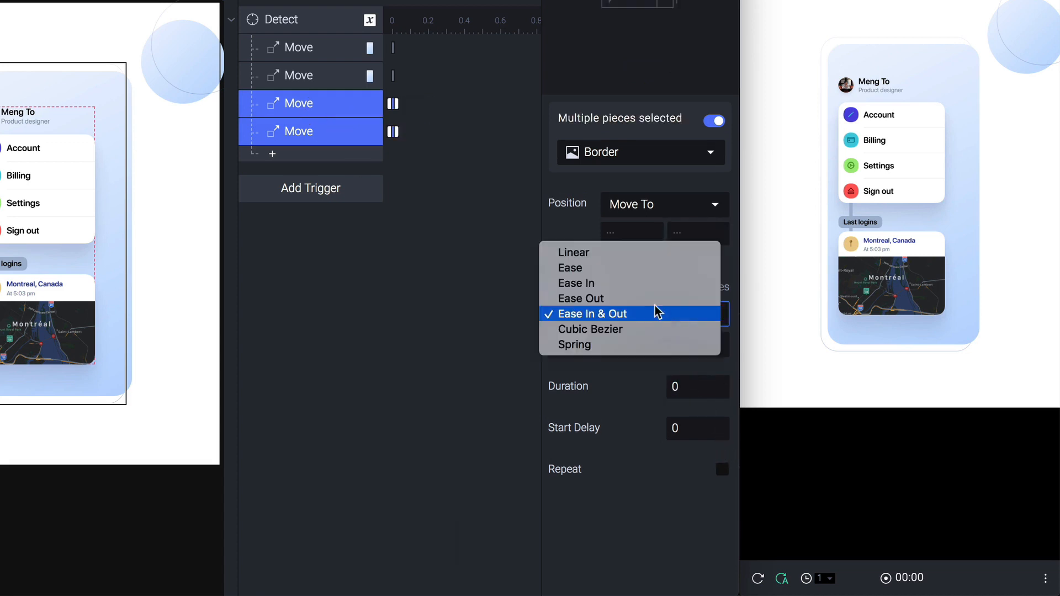
{"action": "left_click", "coordinate": [634, 254]}
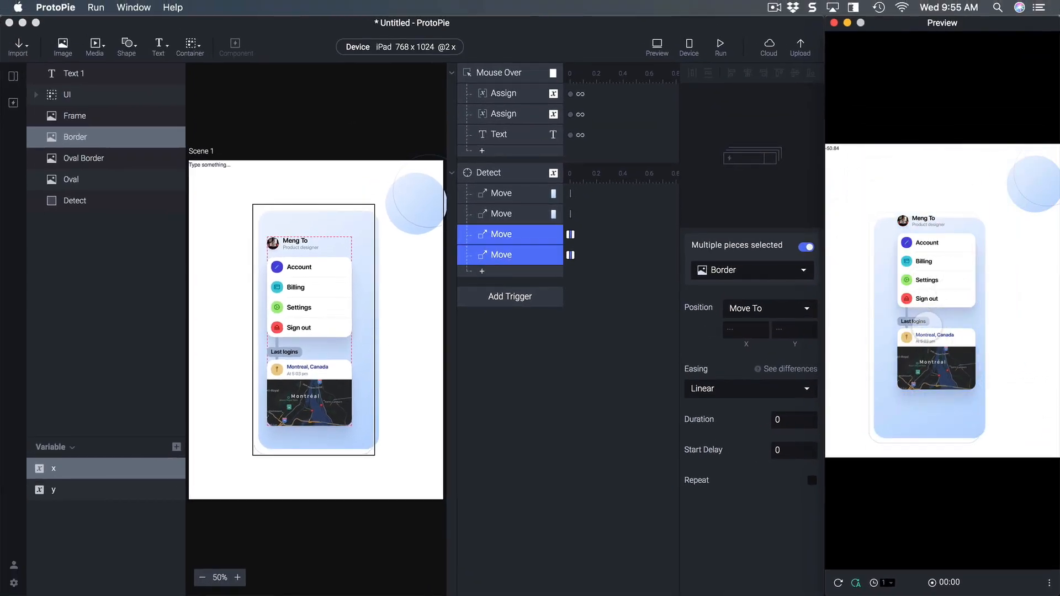
{"action": "left_click", "coordinate": [619, 287]}
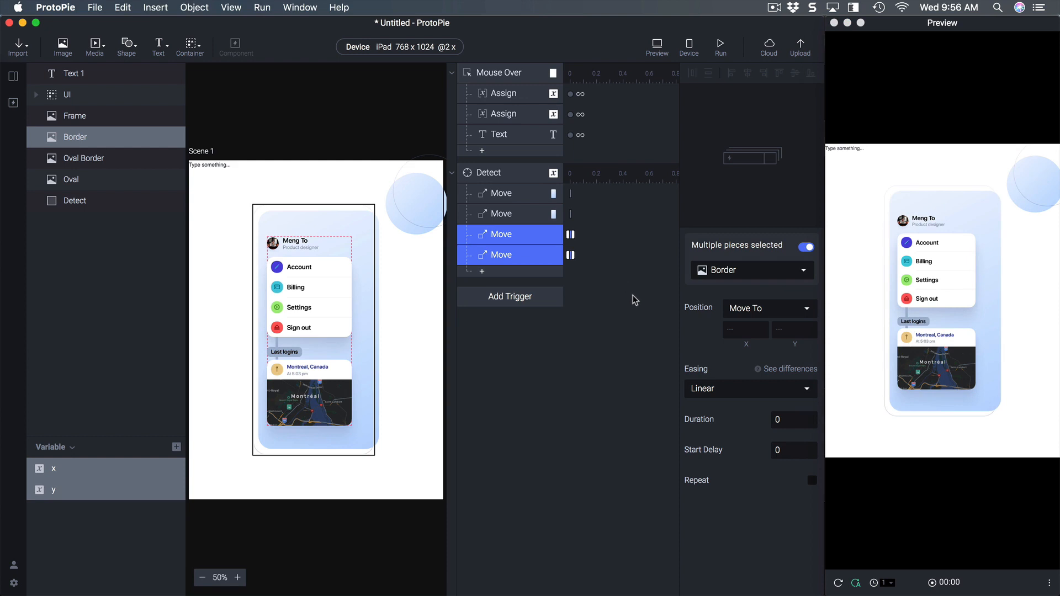
- Halve the Frame's horizontal movement by changing the X formula of its first Move response to x/2 + 210
{"action": "left_click", "coordinate": [501, 193]}
{"action": "left_click", "coordinate": [730, 328]}
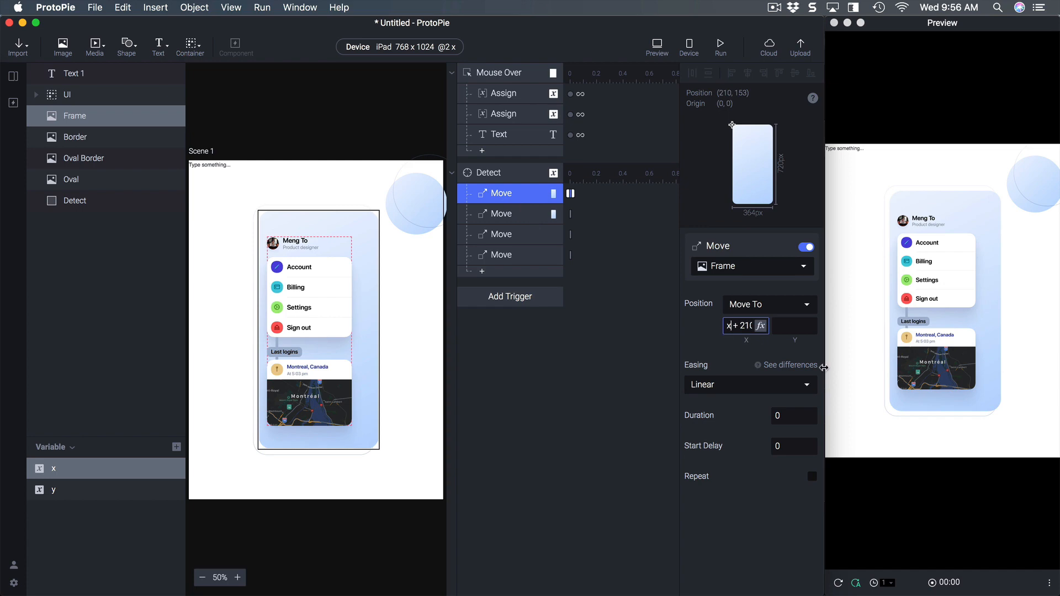
{"action": "type", "text": "/2"}
{"action": "key", "text": "Return"}
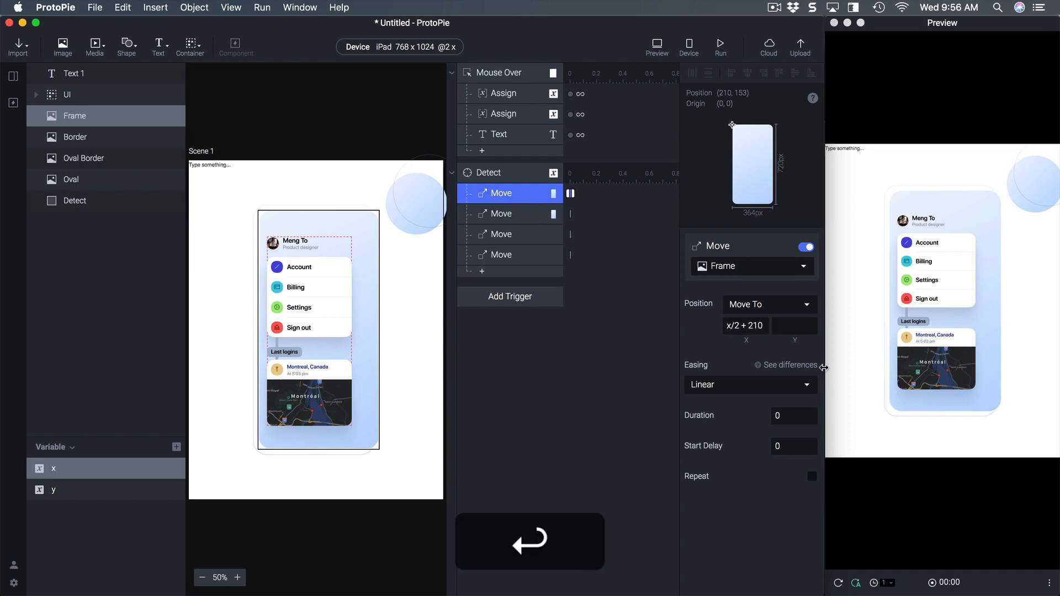
- Halve the Frame's vertical movement by changing the Y formula of its second Move response to y/2 + 153
{"action": "left_click", "coordinate": [506, 218]}
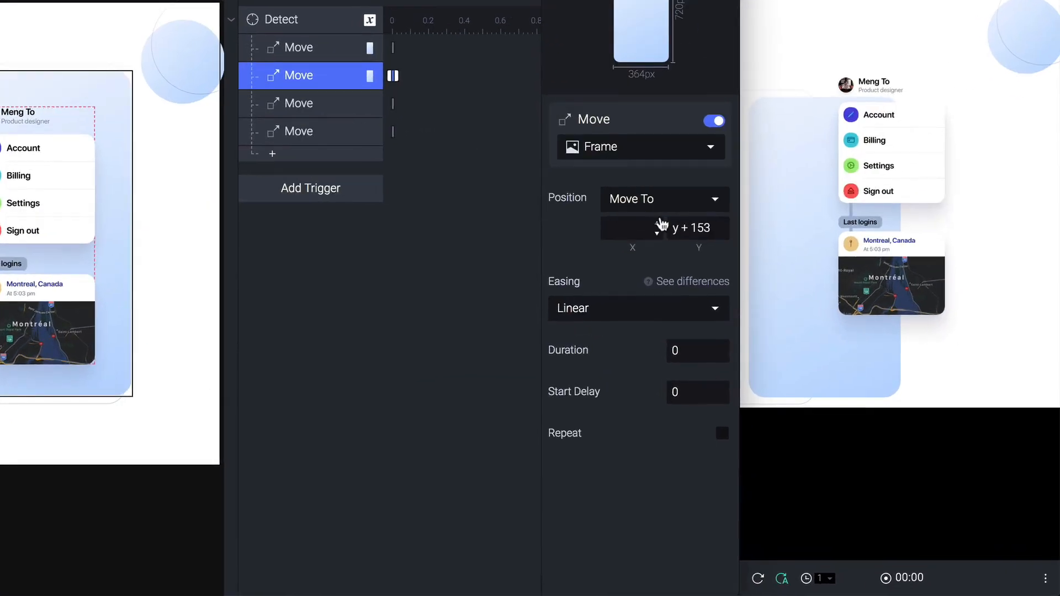
{"action": "left_click", "coordinate": [676, 226]}
{"action": "type", "text": "/2"}
{"action": "key", "text": "Return"}
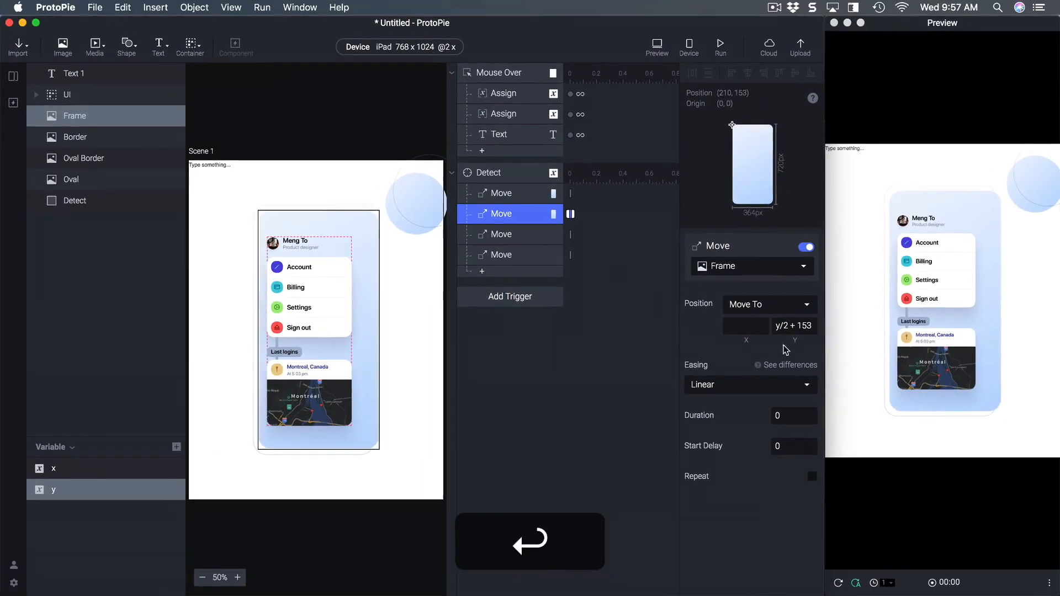
- Reduce the Border's horizontal movement by changing the X formula of its first Move response to x/2.2 + 193
{"action": "left_click", "coordinate": [505, 237]}
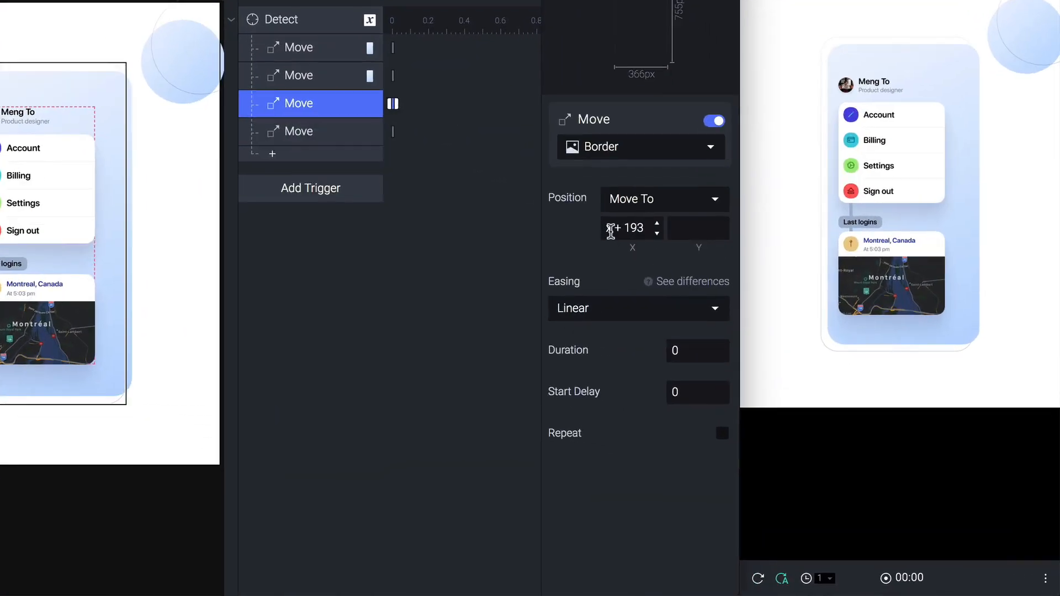
{"action": "left_click", "coordinate": [734, 326]}
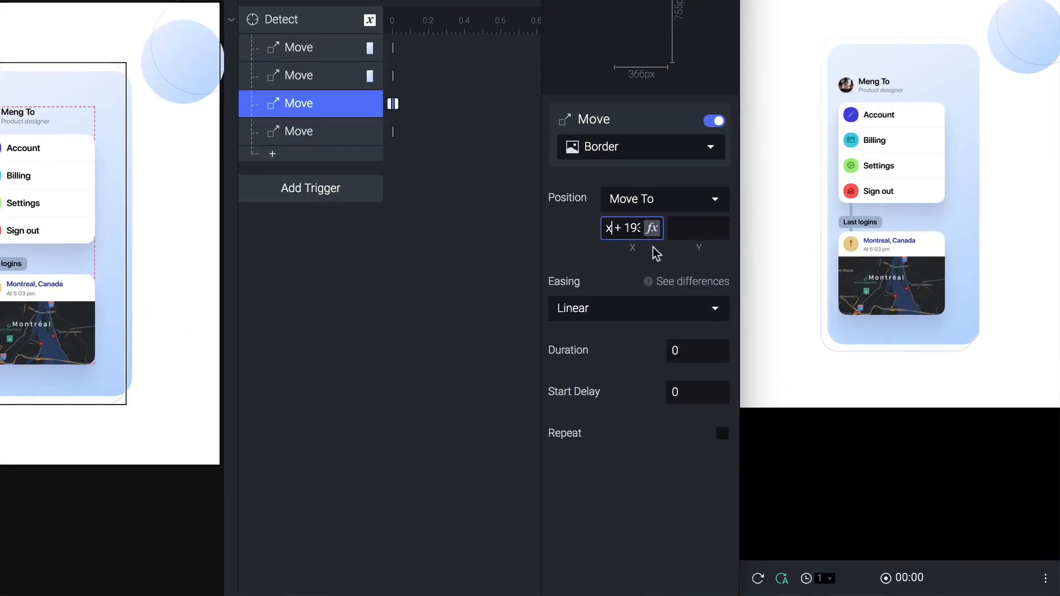
{"action": "type", "text": "/2.2"}
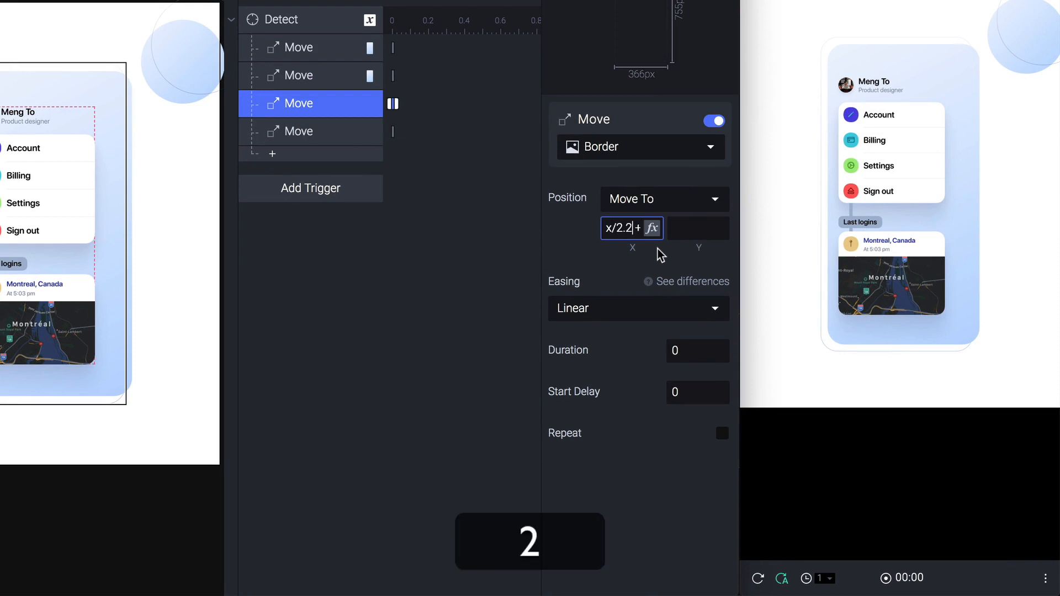
{"action": "key", "text": "Return"}
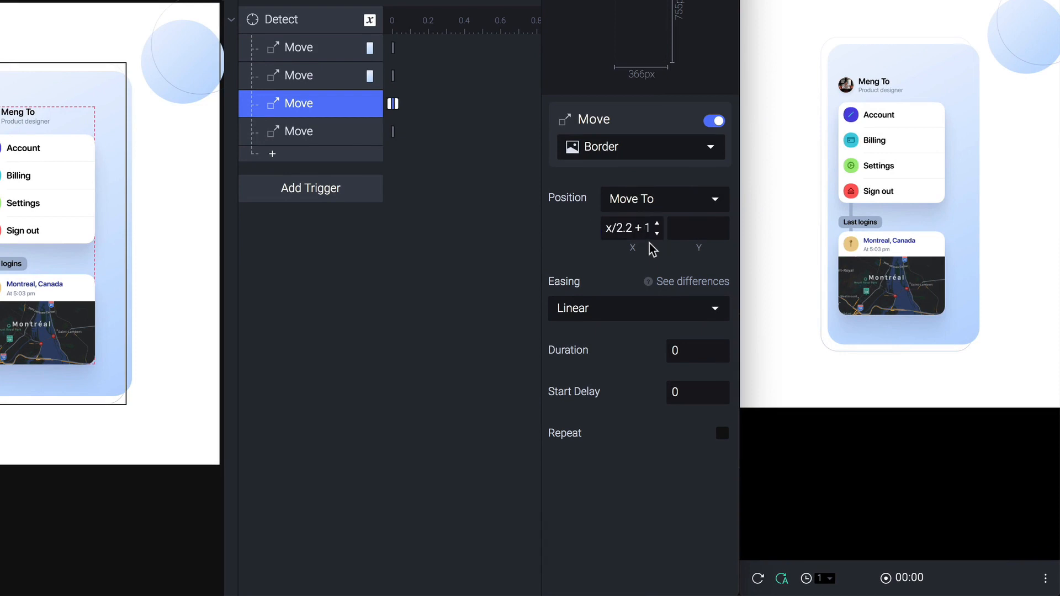
- Change the Y formula of the Border's second Move response to y/2.2 + 135 and test the movement in the preview
{"action": "left_click", "coordinate": [284, 134]}
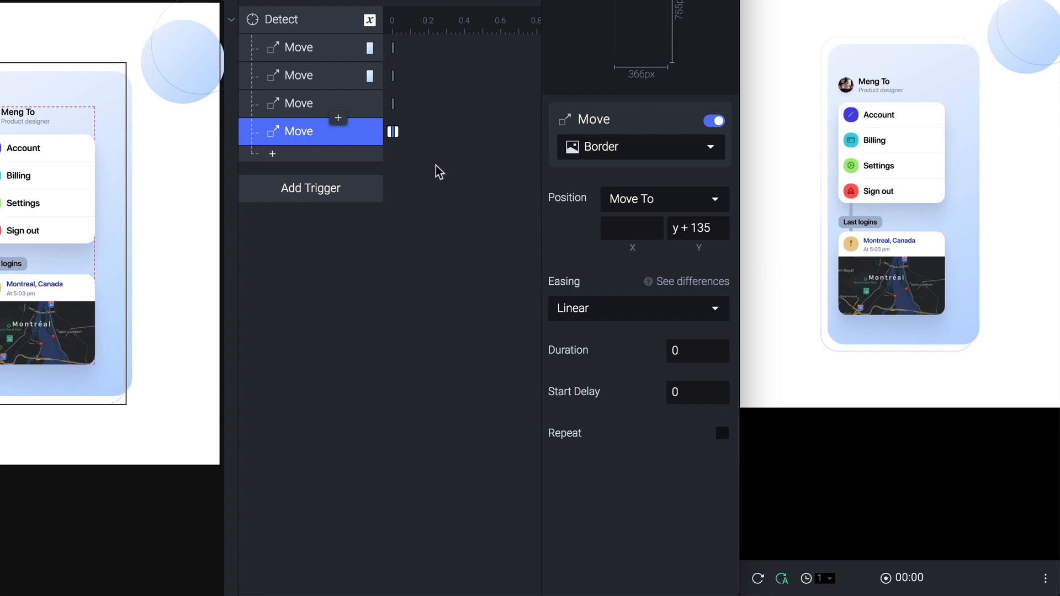
{"action": "left_click", "coordinate": [680, 236]}
{"action": "type", "text": "/2.2"}
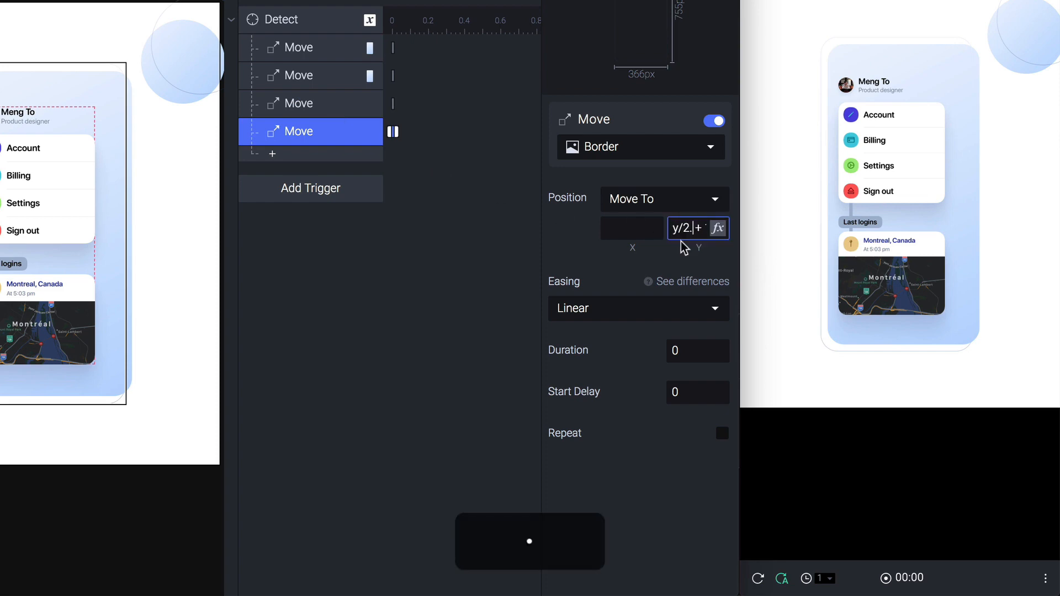
{"action": "key", "text": "Return"}
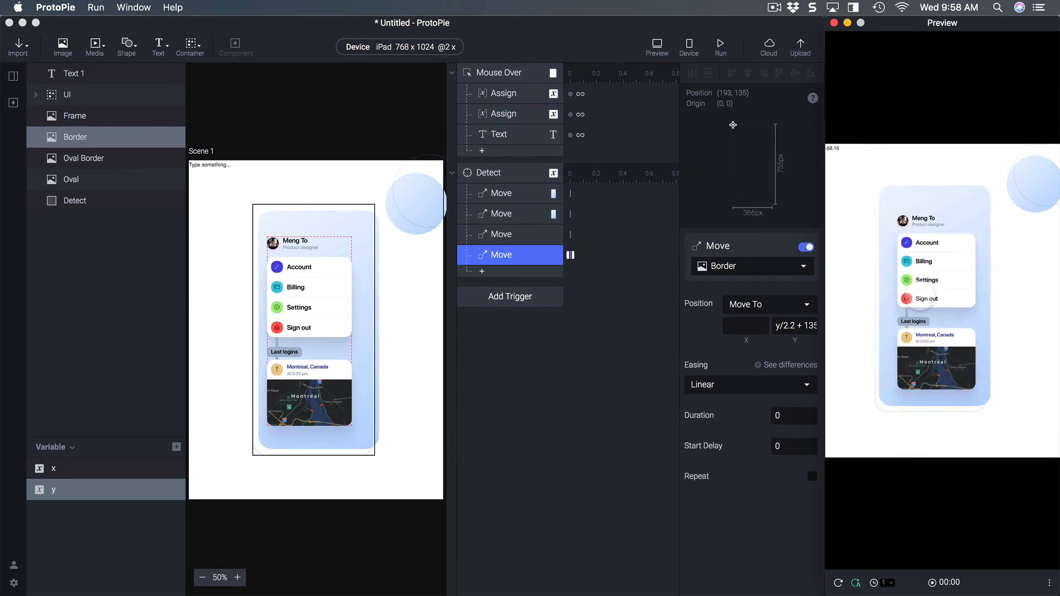
{"action": "left_click", "coordinate": [625, 277]}
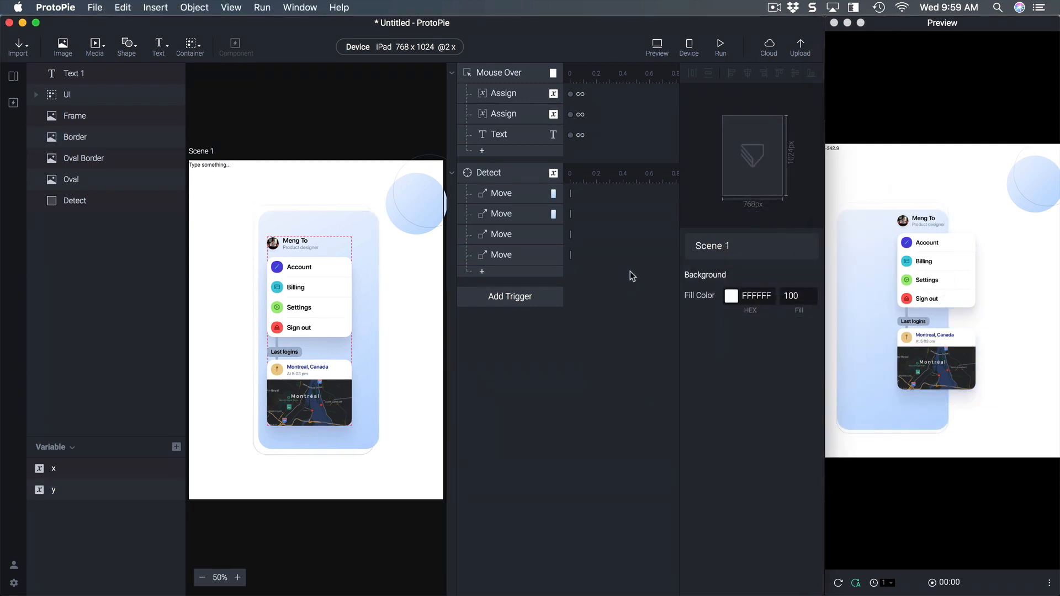
- Add a Move response for the UI layer to the Detect trigger, with its X position set to x/2.5 + 236
{"action": "left_click", "coordinate": [102, 96]}
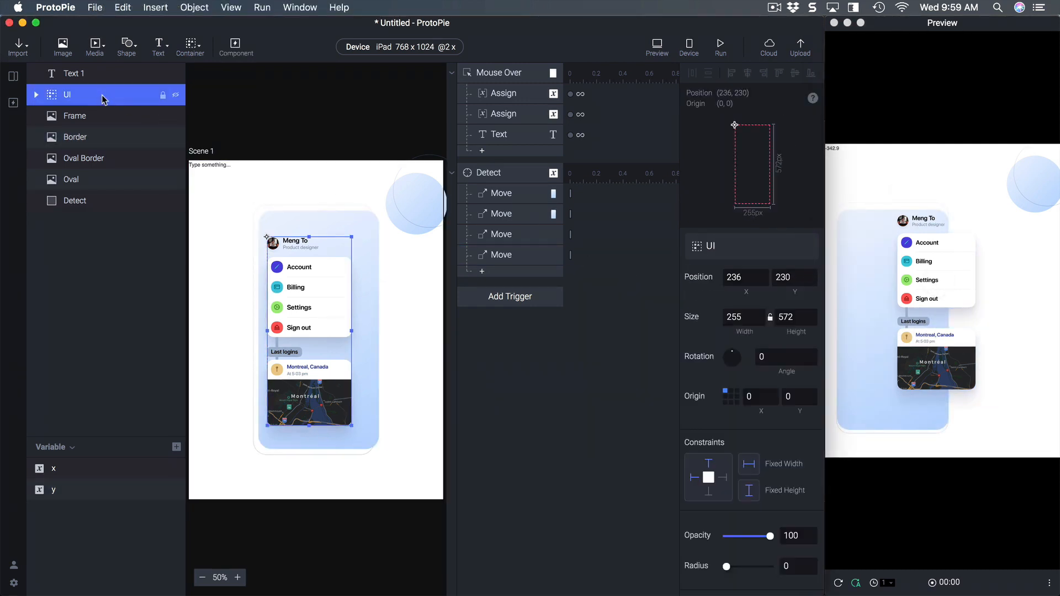
{"action": "left_click", "coordinate": [507, 273]}
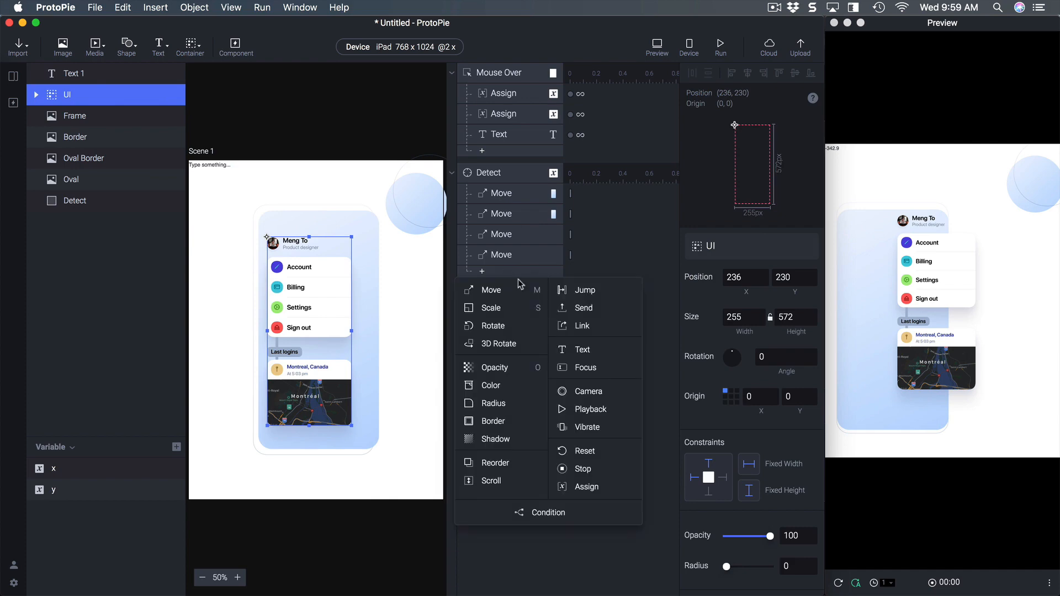
{"action": "left_click", "coordinate": [503, 287]}
{"action": "left_click", "coordinate": [738, 326]}
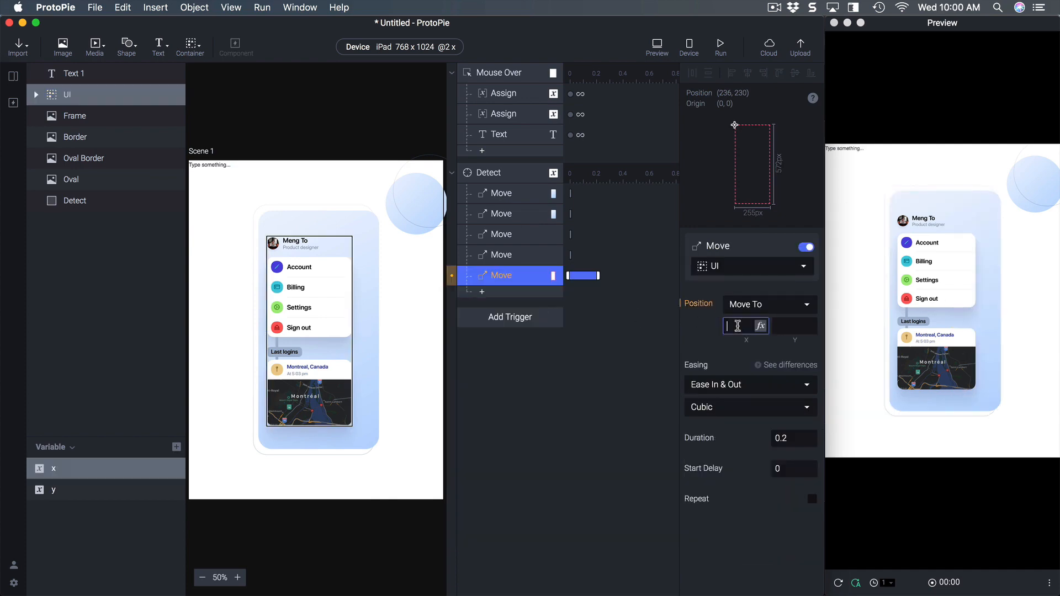
{"action": "type", "text": "x/"}
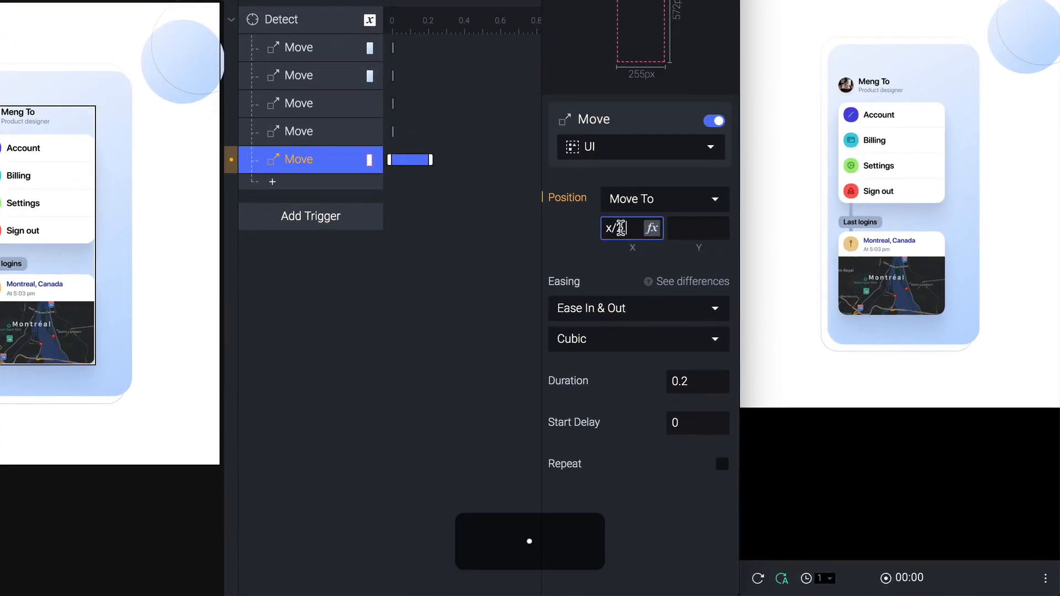
{"action": "type", "text": "25 + "}
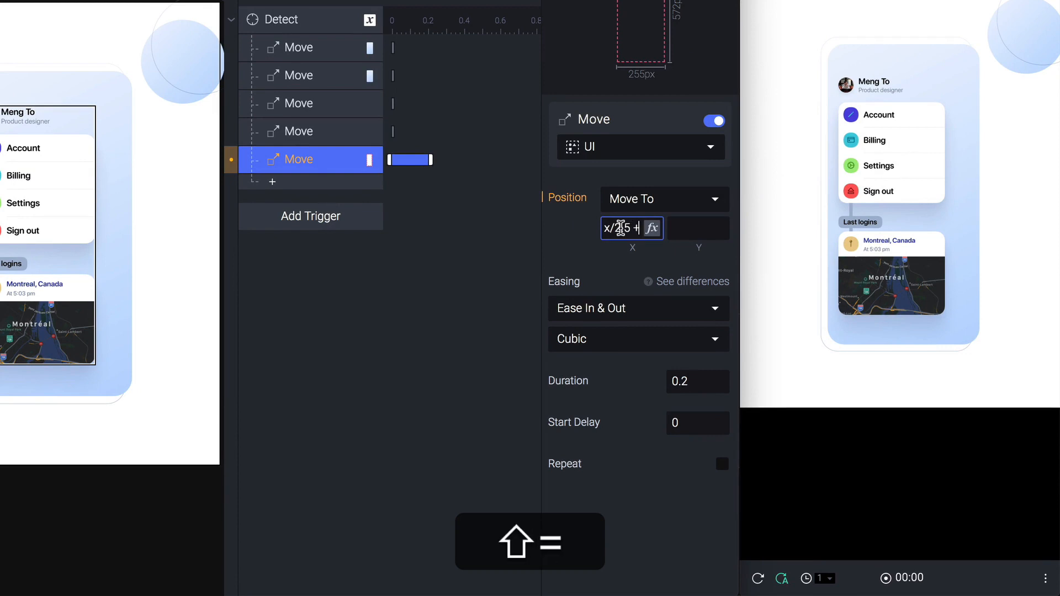
{"action": "type", "text": "236"}
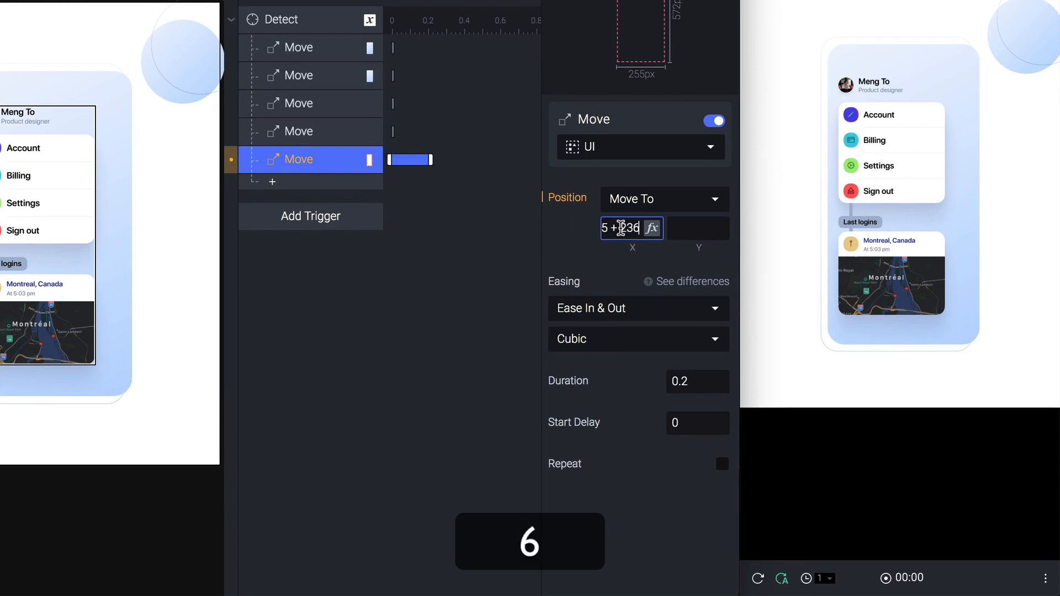
{"action": "key", "text": "Return"}
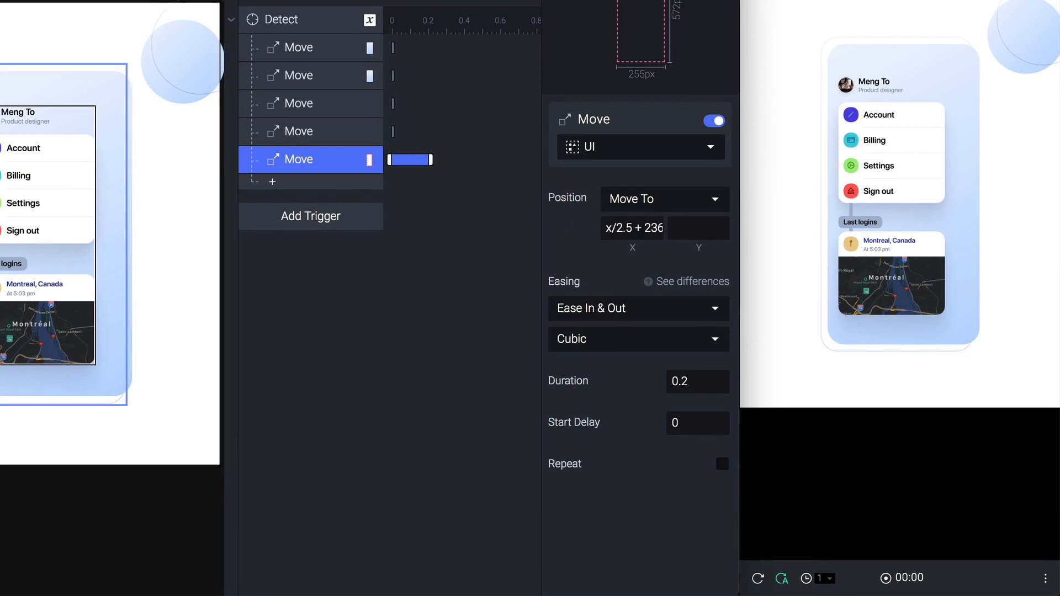
- Add another Move response for the UI layer, with its Y position set to y/2.5 + 230
{"action": "left_click", "coordinate": [333, 185]}
{"action": "left_click", "coordinate": [294, 206]}
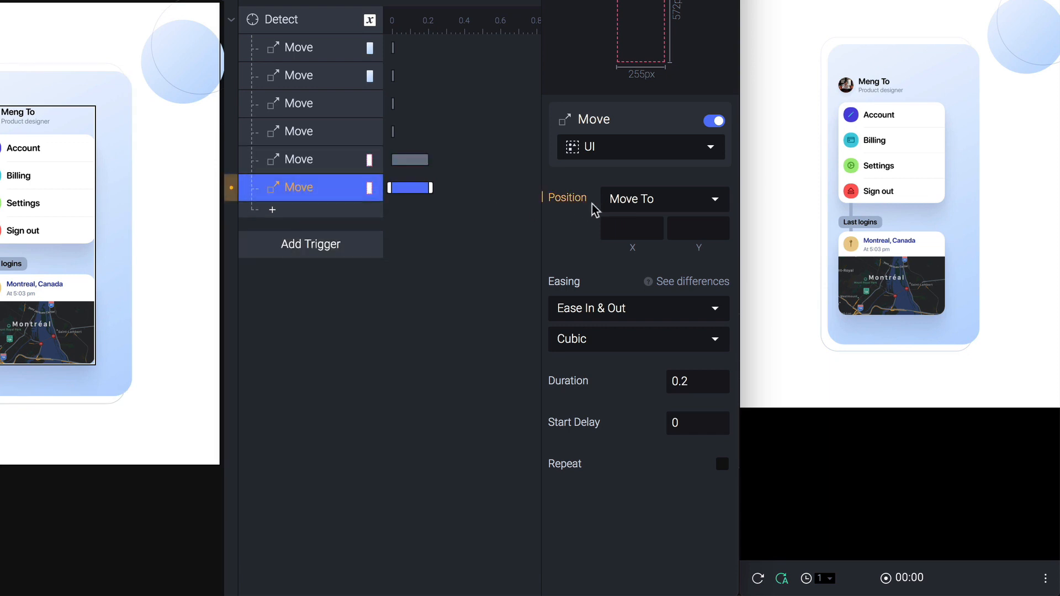
{"action": "left_click", "coordinate": [683, 228]}
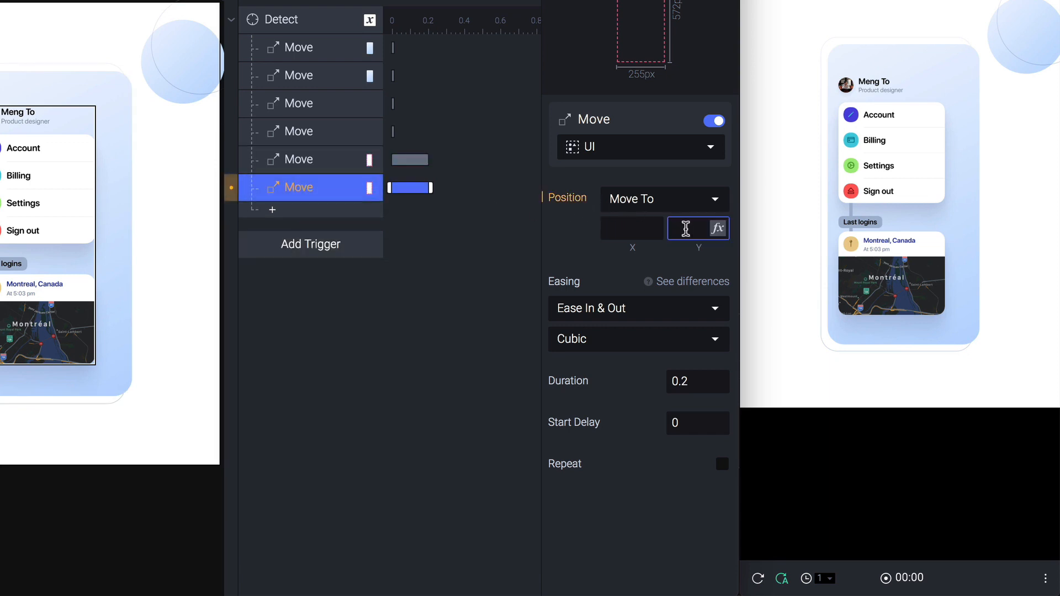
{"action": "type", "text": "y/2.5"}
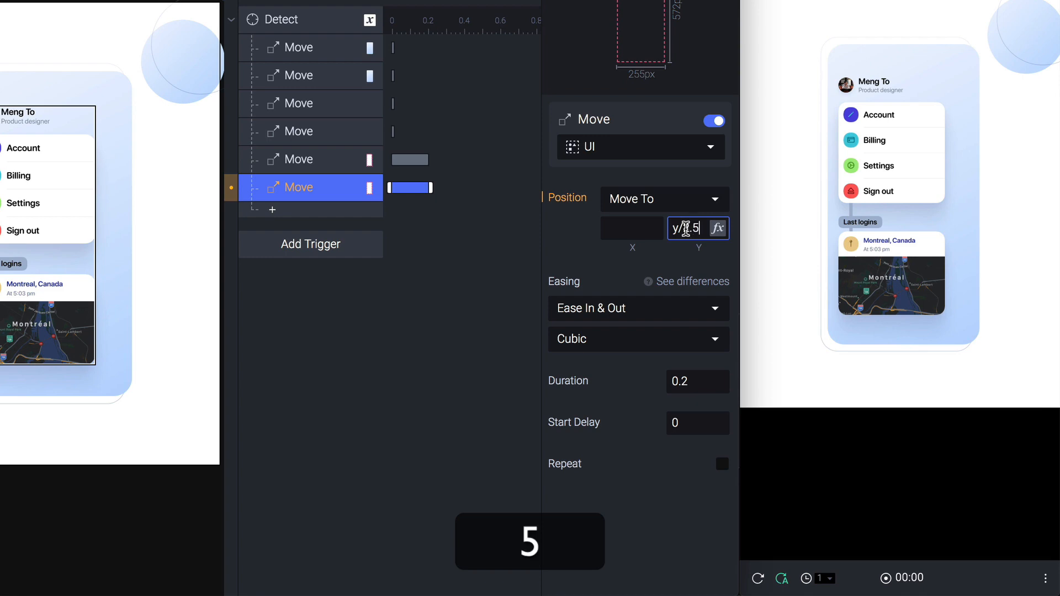
{"action": "type", "text": " +230"}
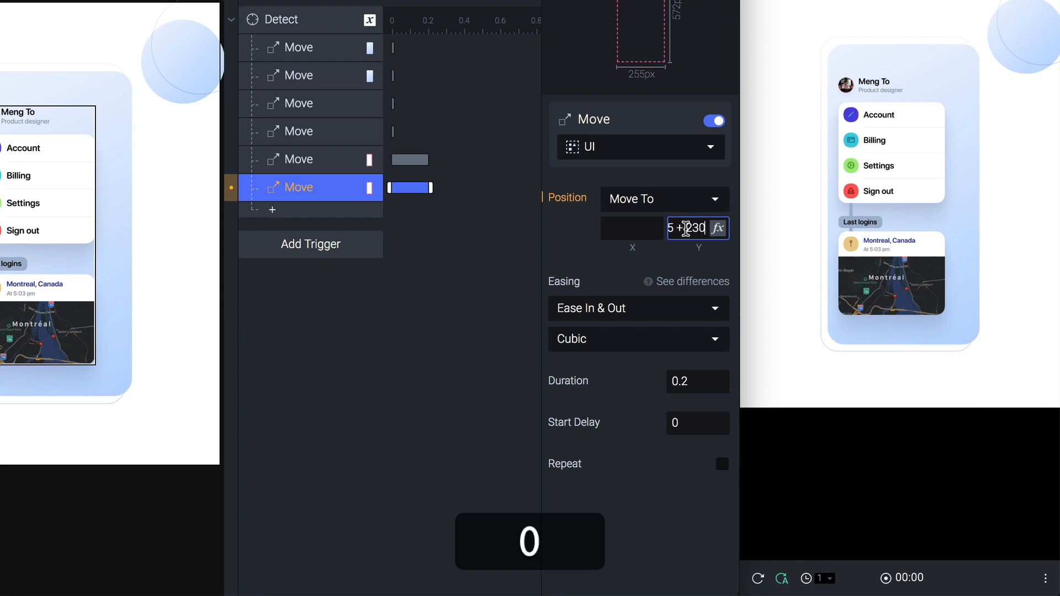
{"action": "left_click", "coordinate": [493, 228]}
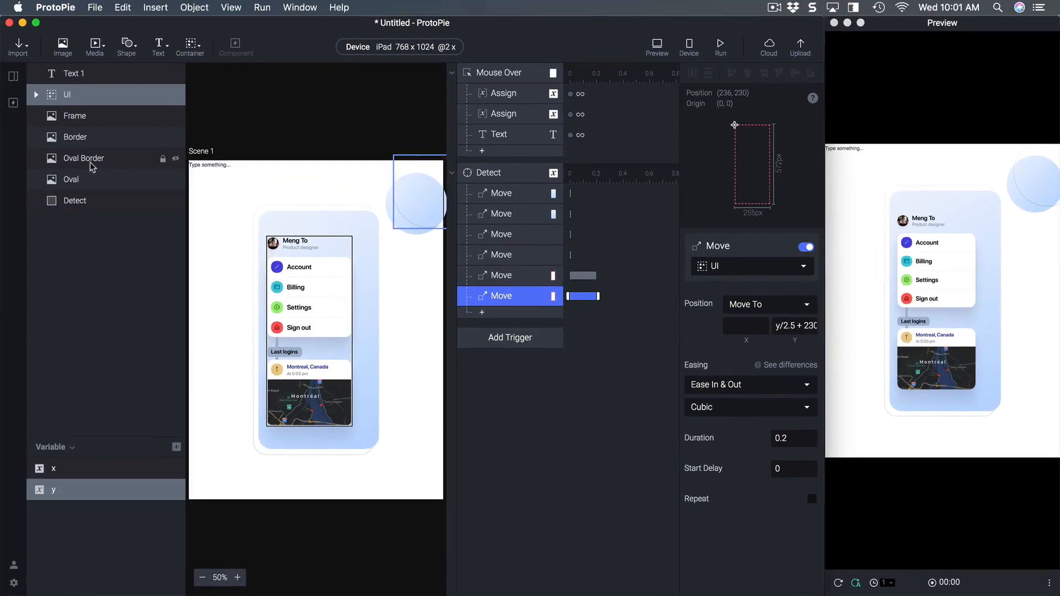
- Add a Move response for the Oval Border layer to the Detect trigger, with its X position set to x/2 + 615
{"action": "left_click", "coordinate": [102, 165]}
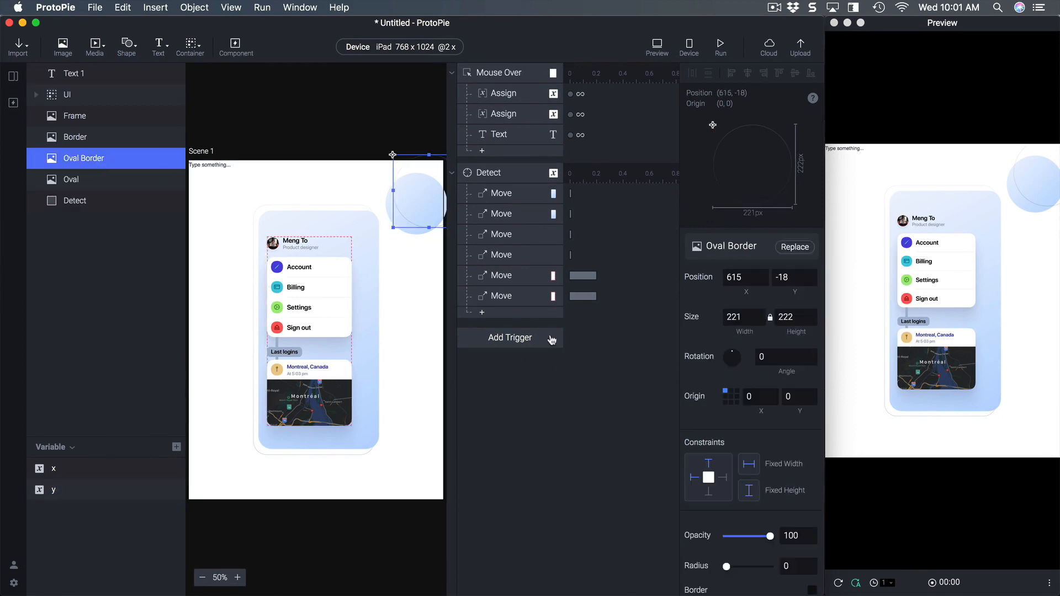
{"action": "left_click", "coordinate": [504, 313]}
{"action": "left_click", "coordinate": [496, 331]}
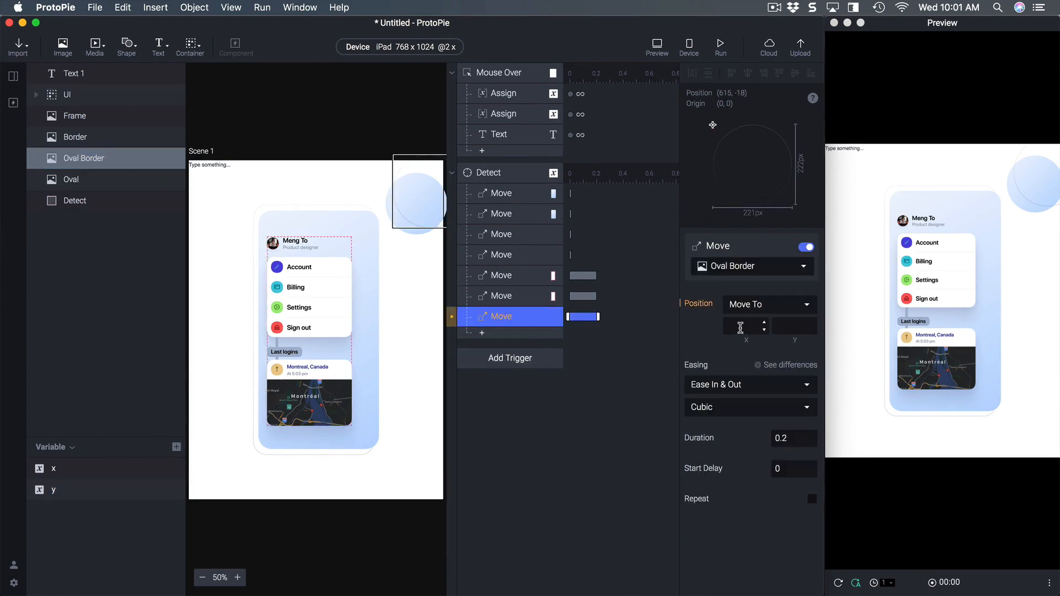
{"action": "left_click", "coordinate": [741, 327]}
{"action": "type", "text": "x"}
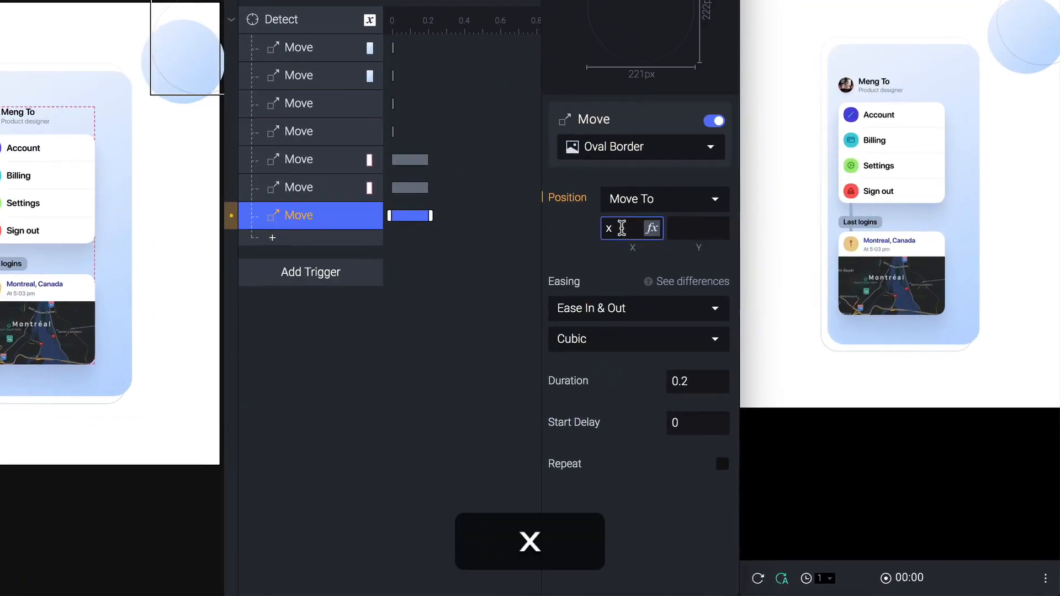
{"action": "type", "text": "/2 + "}
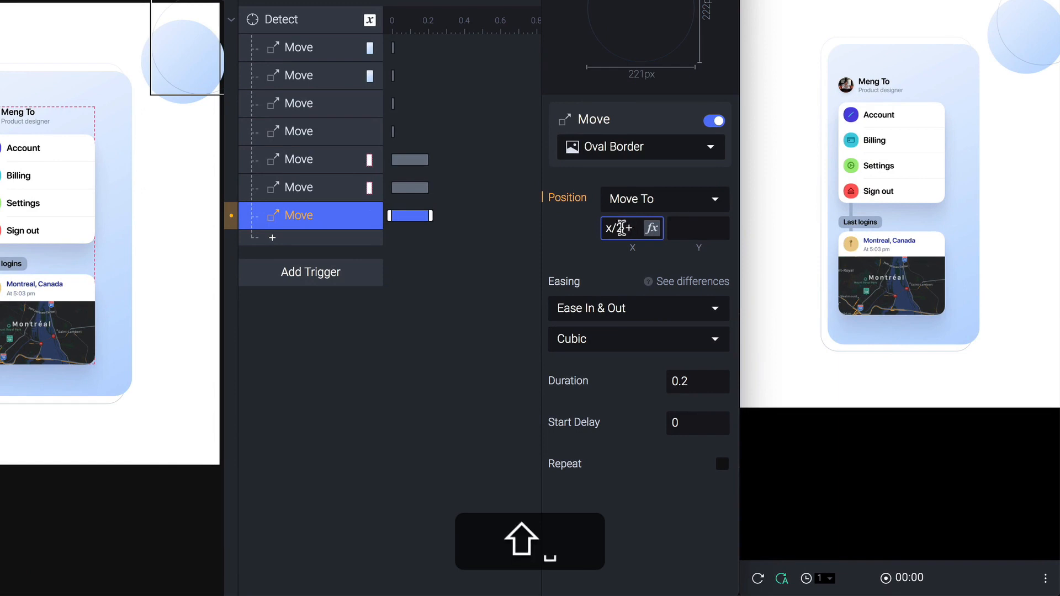
{"action": "type", "text": "615"}
{"action": "key", "text": "Return"}
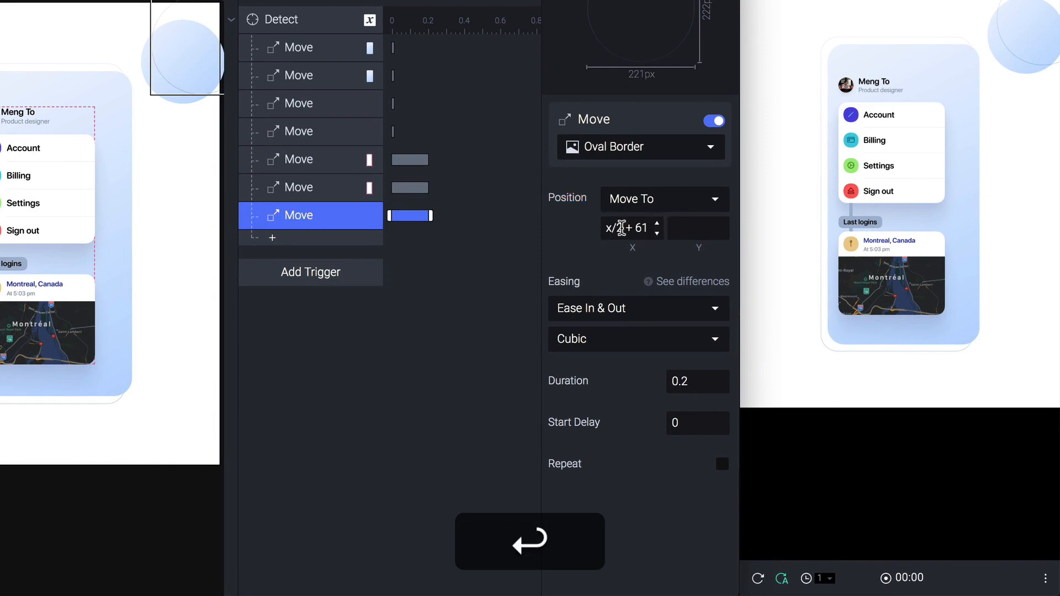
- Add another Move response for the Oval Border layer, with its Y position set to y/2 - 18
{"action": "left_click", "coordinate": [292, 244]}
{"action": "left_click", "coordinate": [296, 257]}
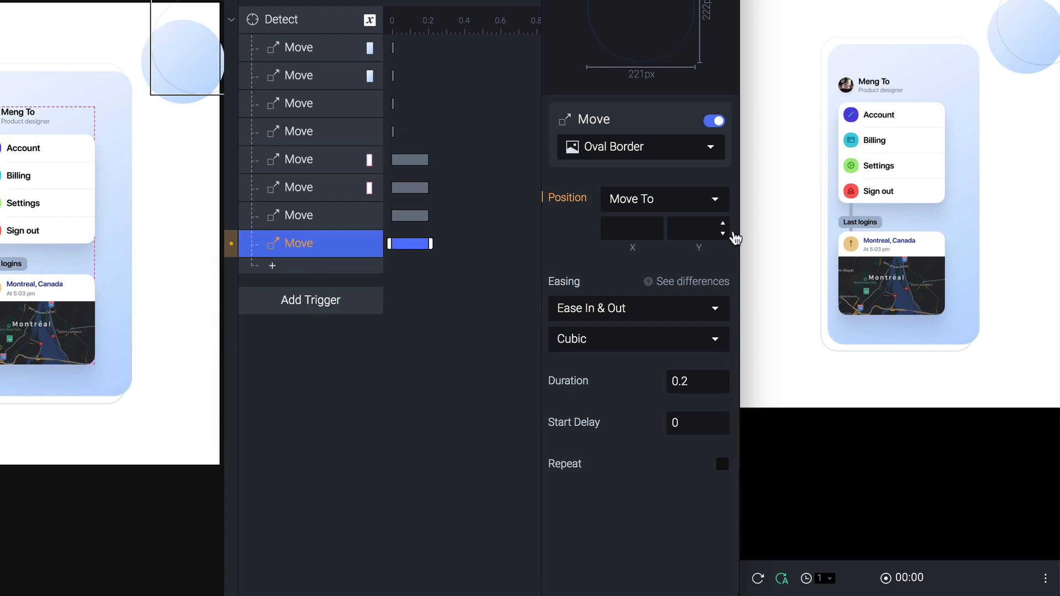
{"action": "left_click", "coordinate": [696, 232]}
{"action": "type", "text": "y/2 - "}
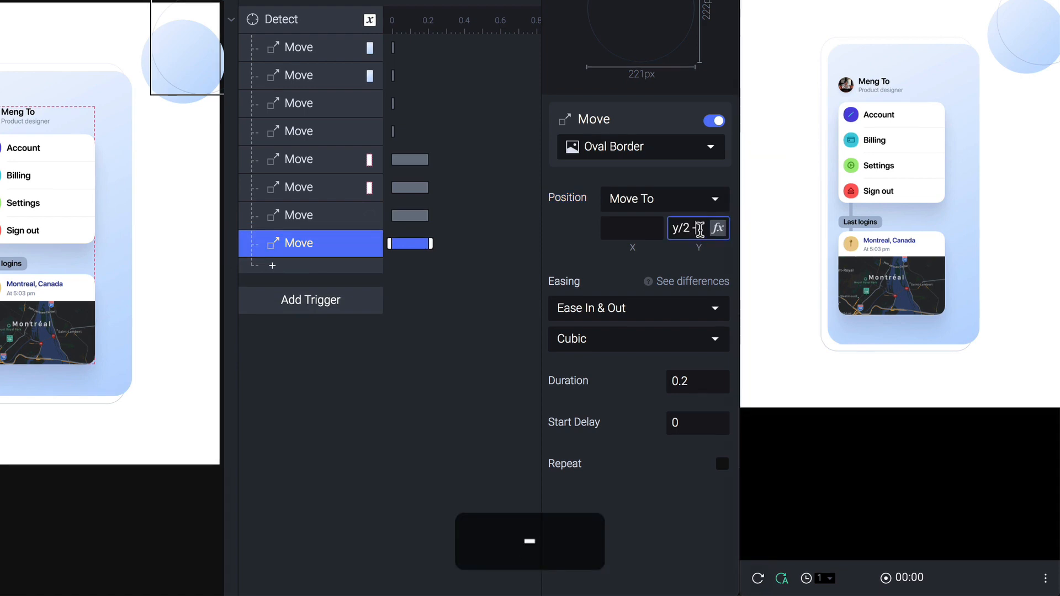
{"action": "type", "text": "18"}
{"action": "key", "text": "Return"}
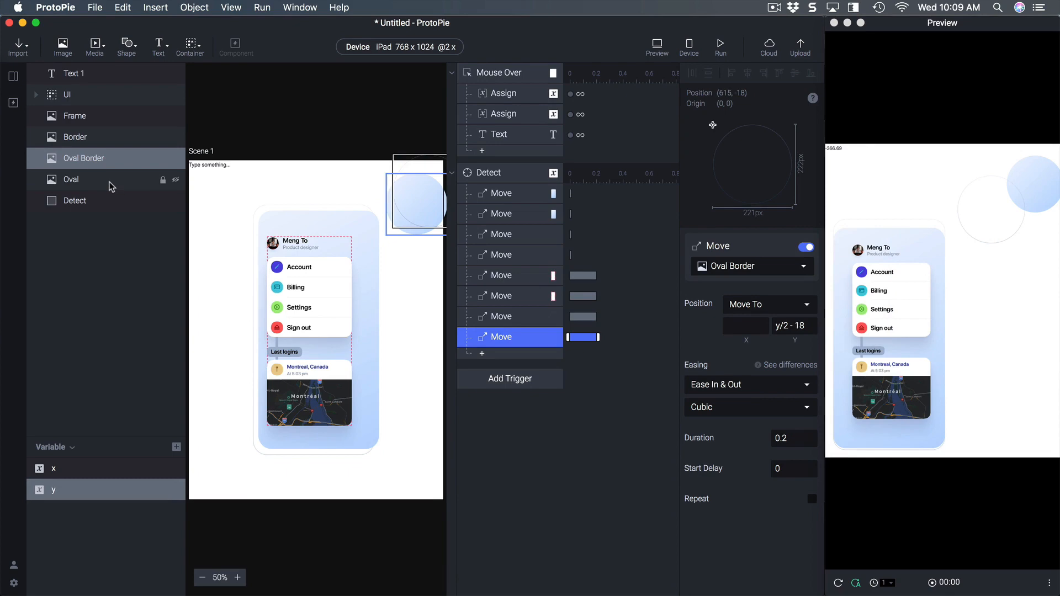
- Add a Move response for the Oval layer to the Detect trigger, with its X position set to x/2.3 + 593
{"action": "left_click", "coordinate": [112, 186]}
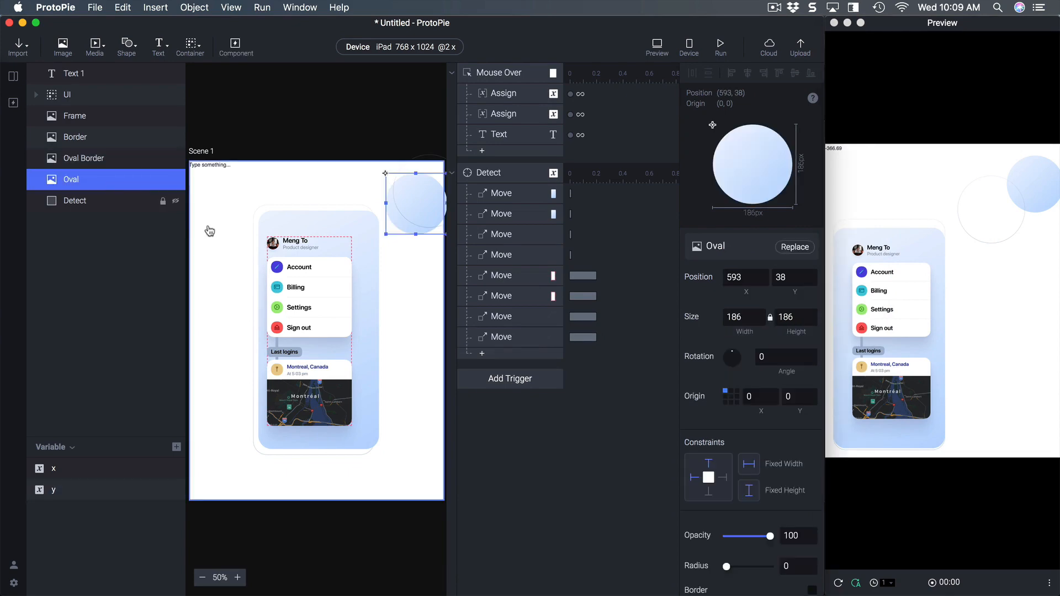
{"action": "left_click", "coordinate": [496, 356]}
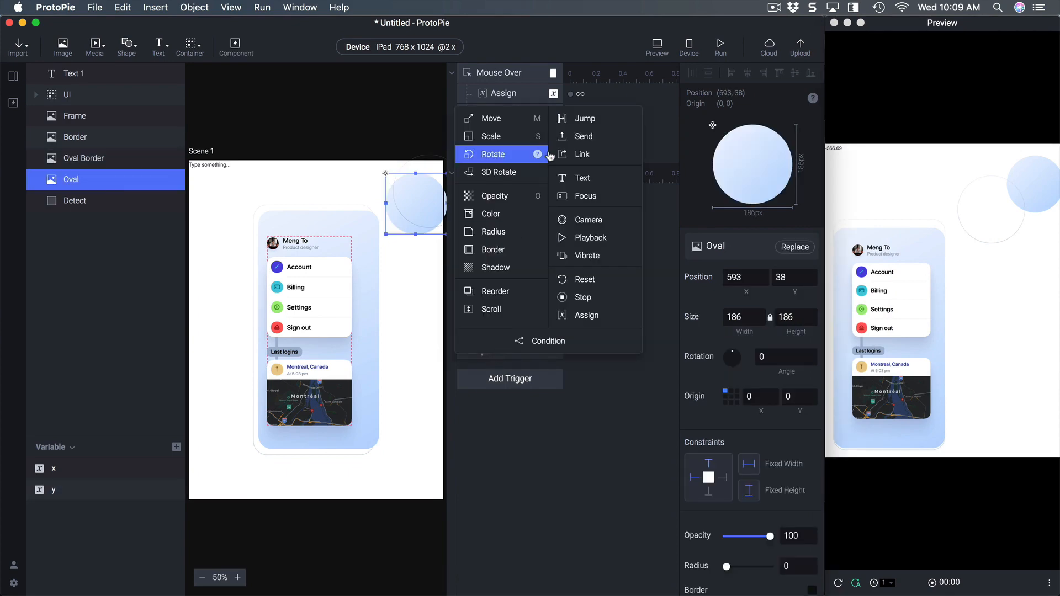
{"action": "left_click", "coordinate": [539, 114]}
{"action": "left_click", "coordinate": [735, 326]}
{"action": "type", "text": "x/2"}
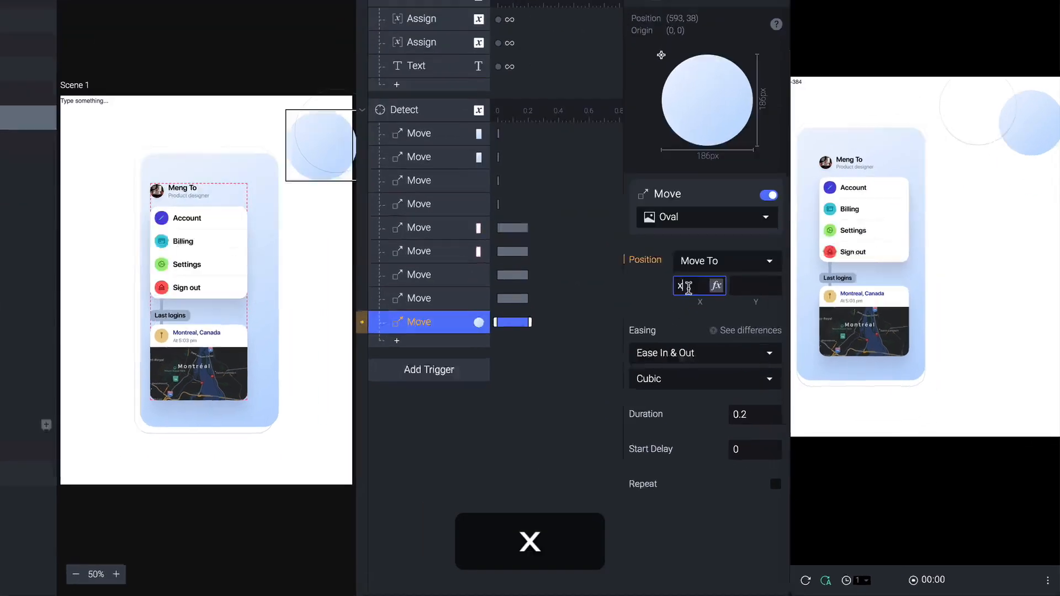
{"action": "type", "text": ".3"}
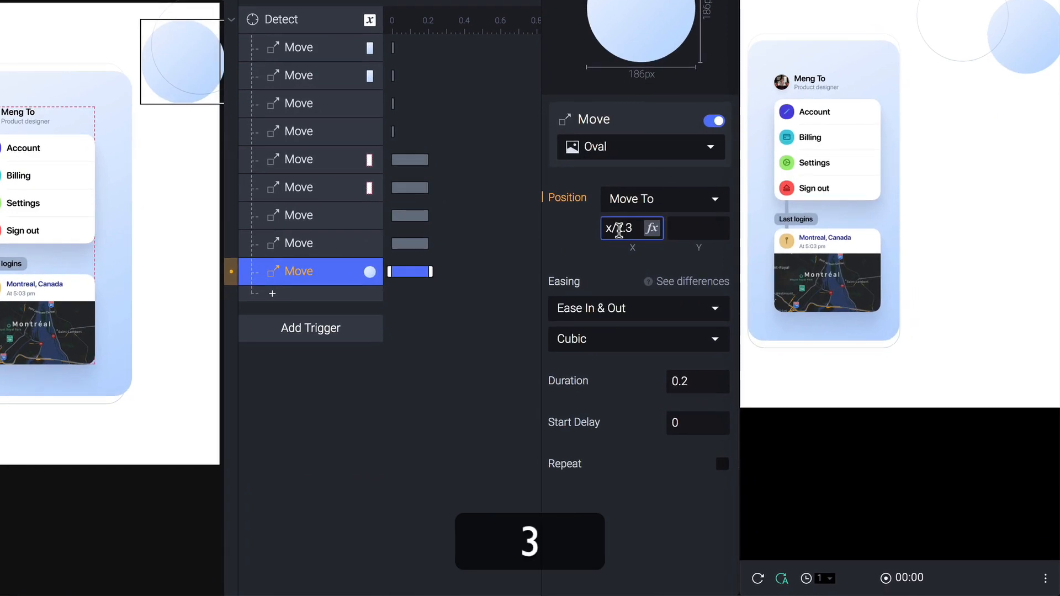
{"action": "type", "text": " + "}
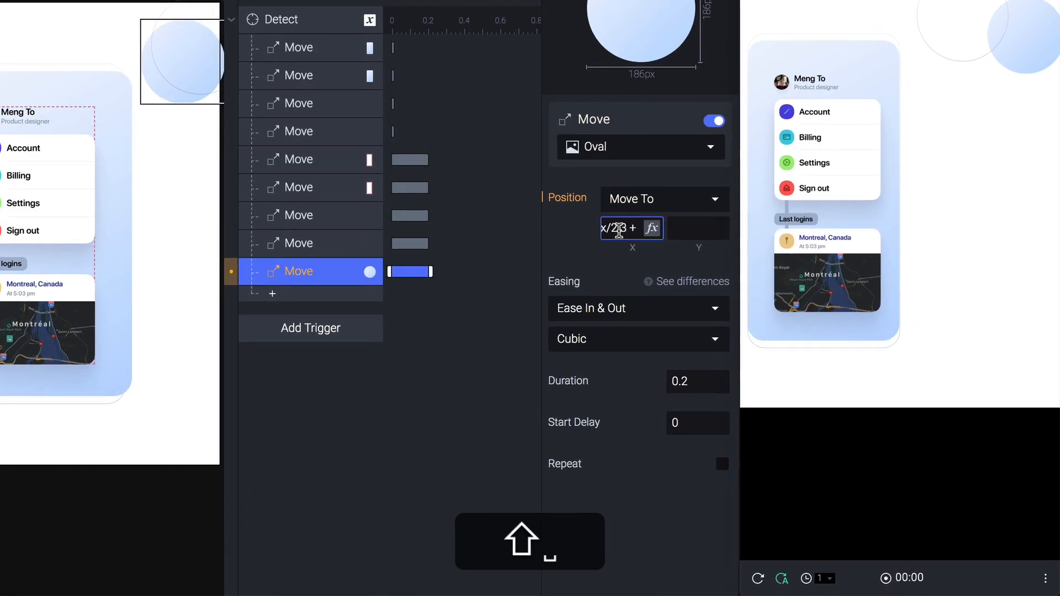
{"action": "type", "text": "593"}
{"action": "key", "text": "Return"}
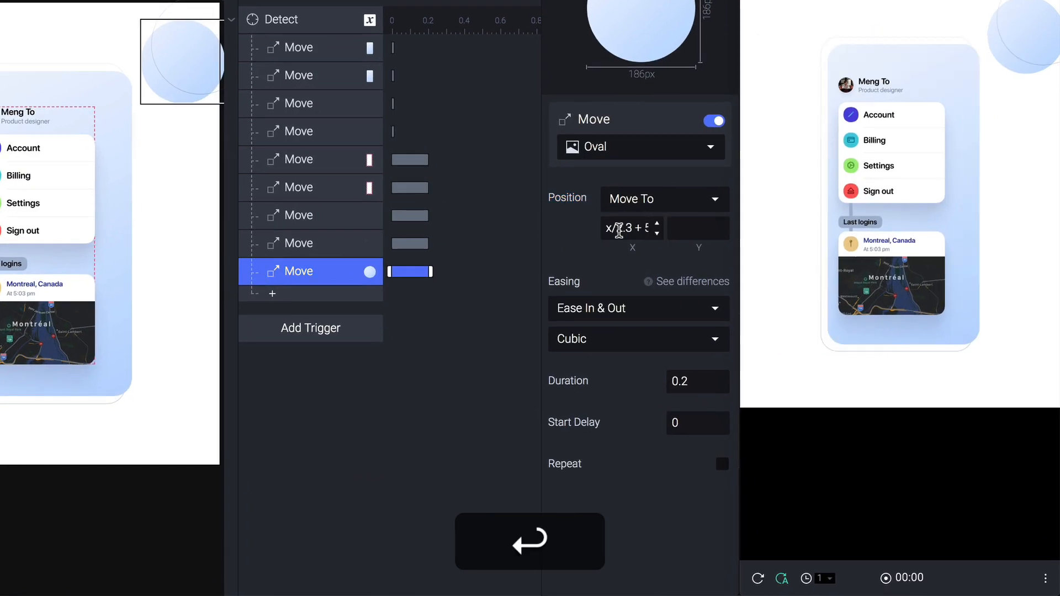
- Add another Move response for the Oval layer to the Detect trigger, with its Y position set to y/2.3 + 38
{"action": "left_click", "coordinate": [288, 298]}
{"action": "left_click", "coordinate": [287, 0]}
{"action": "left_click", "coordinate": [691, 224]}
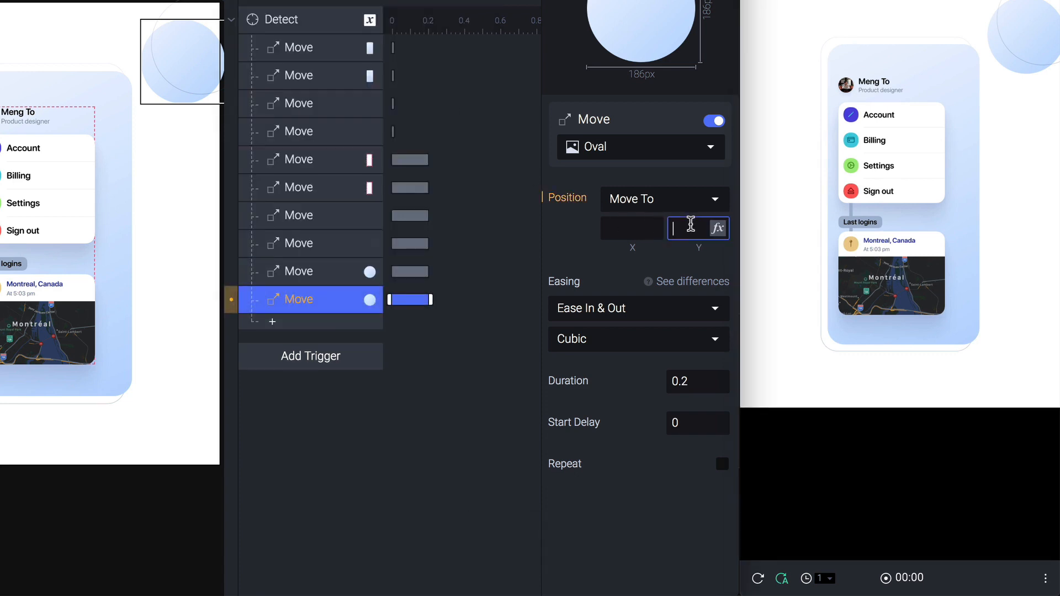
{"action": "type", "text": "y/2.3"}
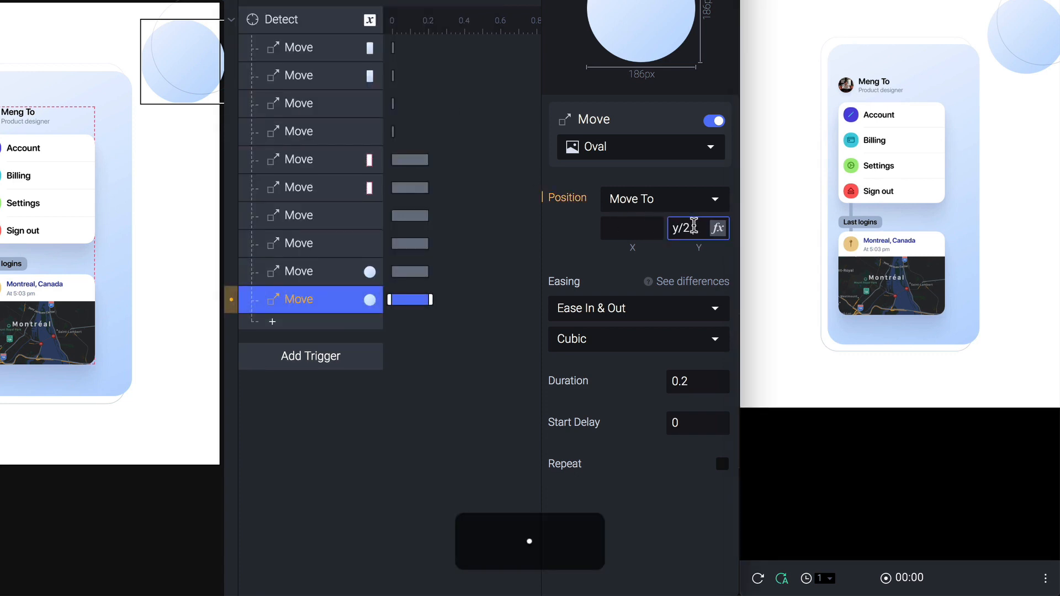
{"action": "type", "text": " + "}
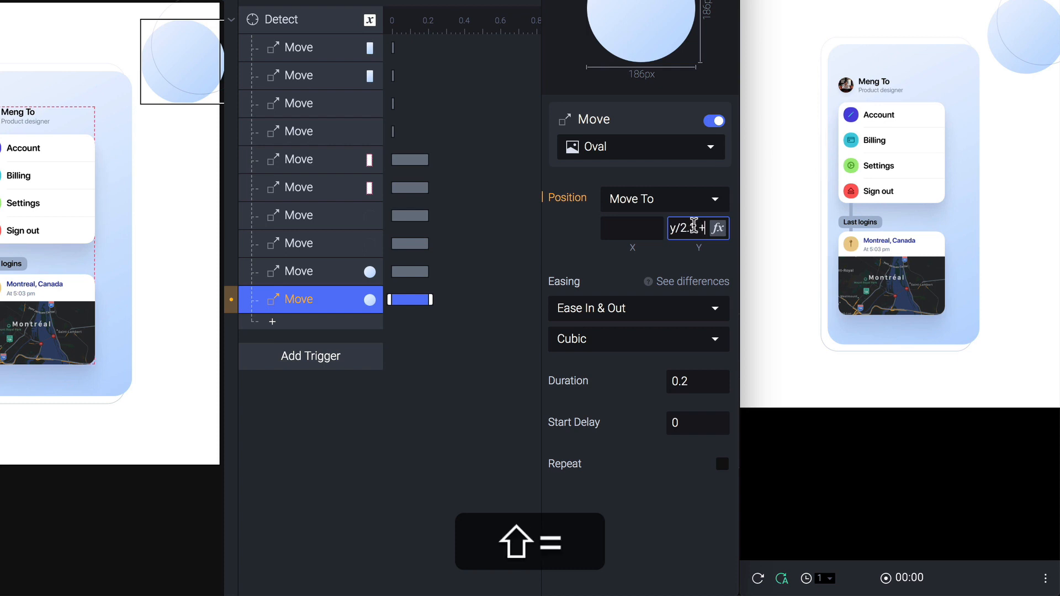
{"action": "type", "text": "8"}
{"action": "key", "text": "Return"}
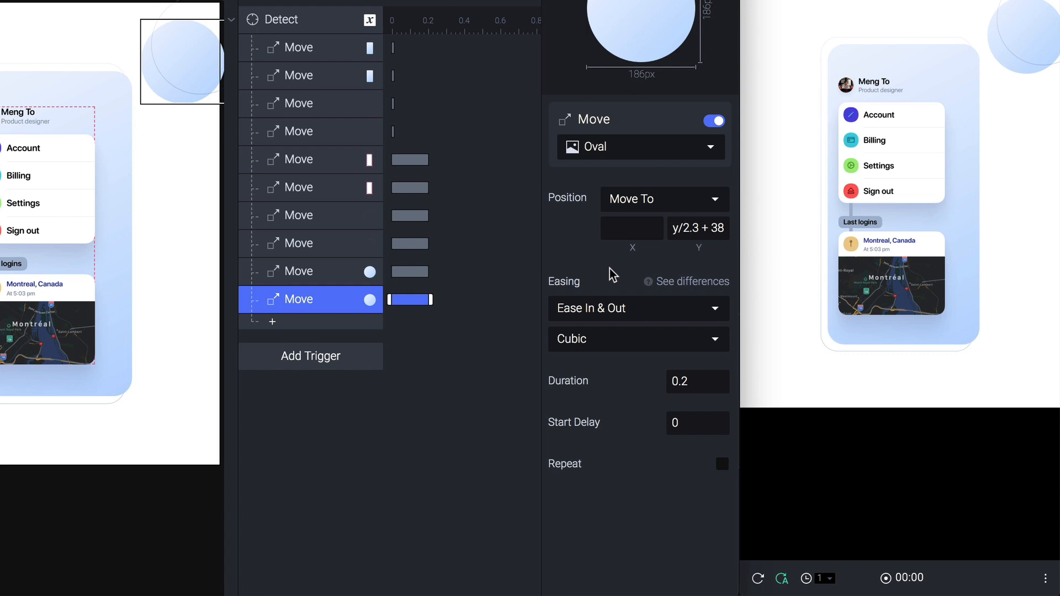
{"action": "left_click", "coordinate": [960, 347]}
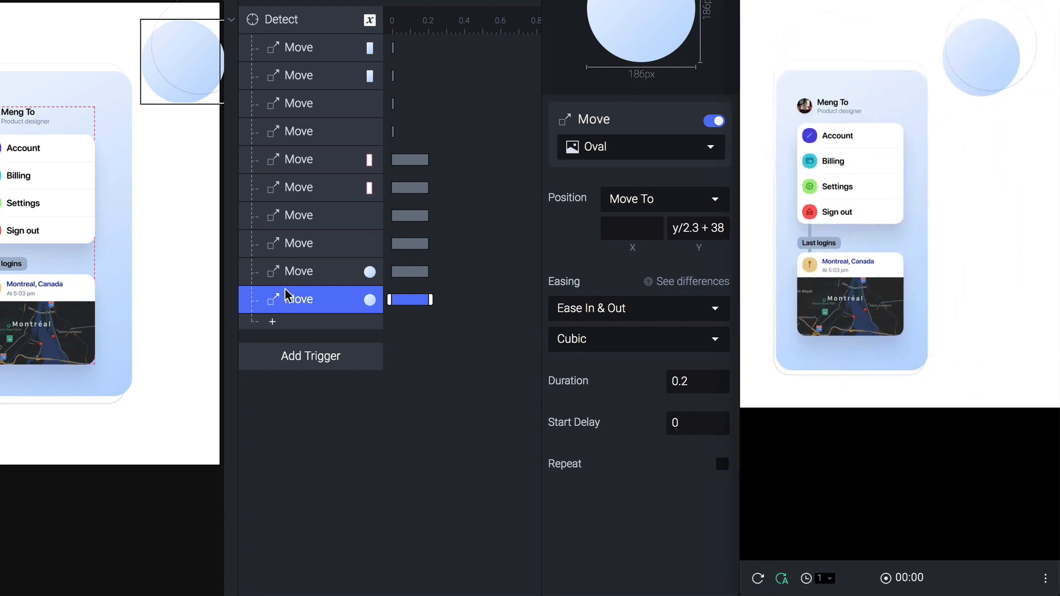
- Set the duration to 0 and the easing to Linear for all Move responses of the UI, Oval Border and Oval layers
{"action": "left_click", "coordinate": [301, 161], "text": "shift"}
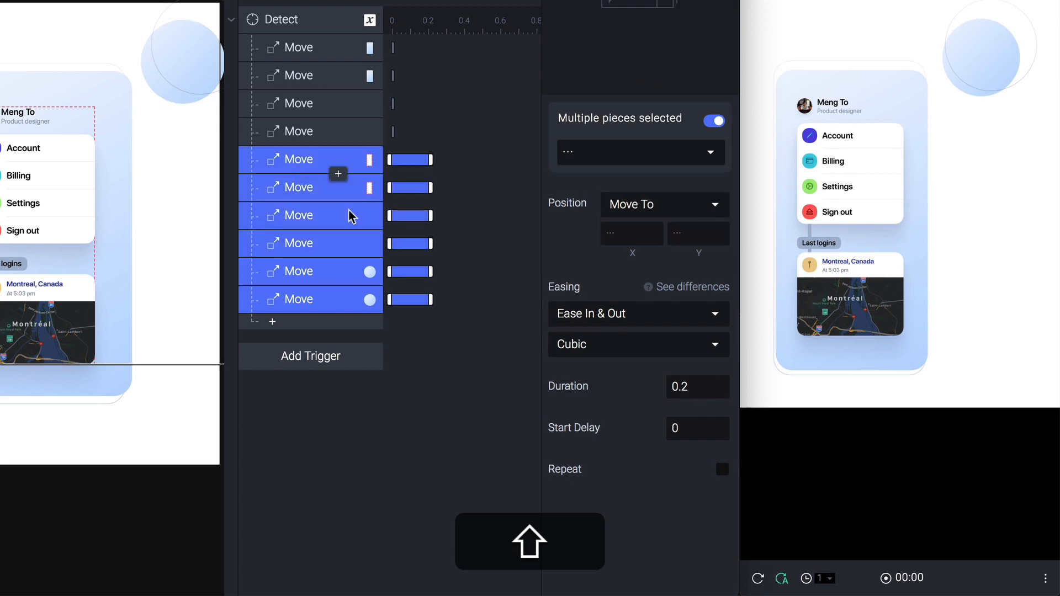
{"action": "left_click", "coordinate": [690, 382]}
{"action": "type", "text": "0"}
{"action": "key", "text": "Return"}
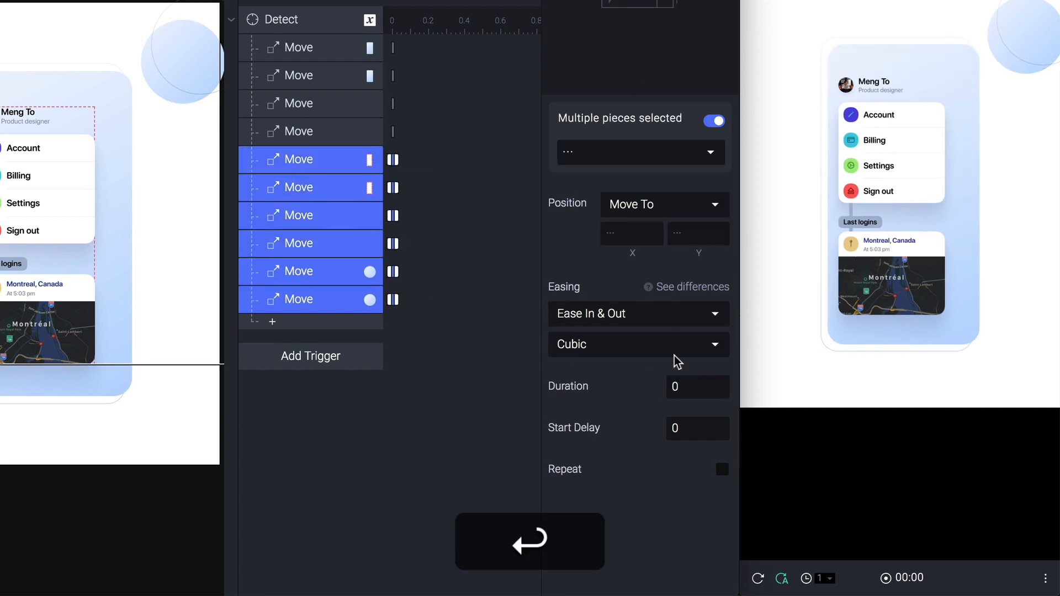
{"action": "left_click", "coordinate": [621, 327]}
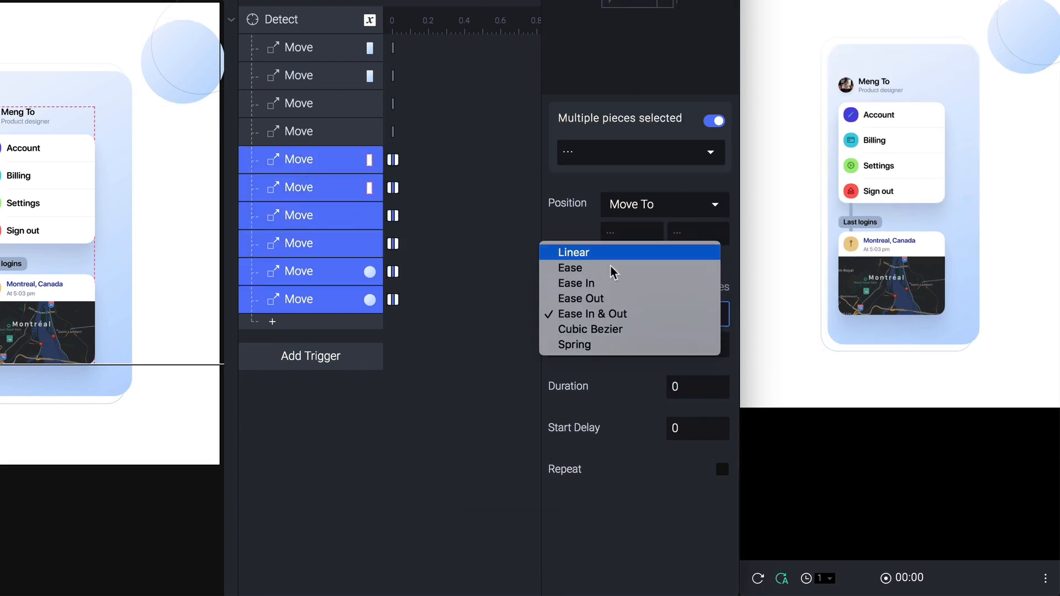
{"action": "left_click", "coordinate": [611, 254]}
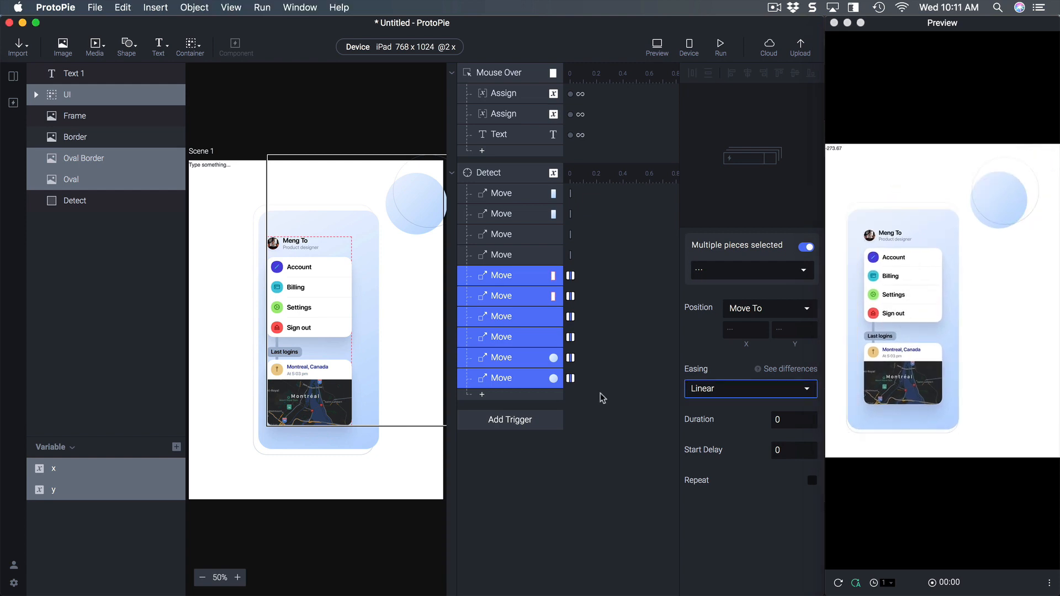
- Add a 3D Rotate response for the UI layer to the Detect trigger, using Rotate To with a rotation of x/100
{"action": "left_click", "coordinate": [194, 183]}
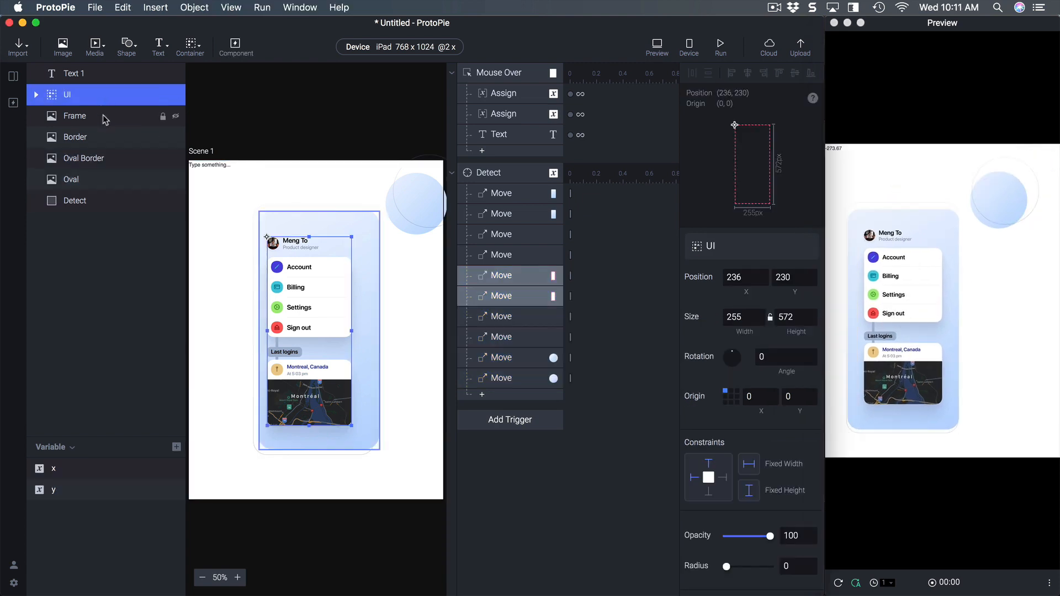
{"action": "left_click", "coordinate": [497, 395]}
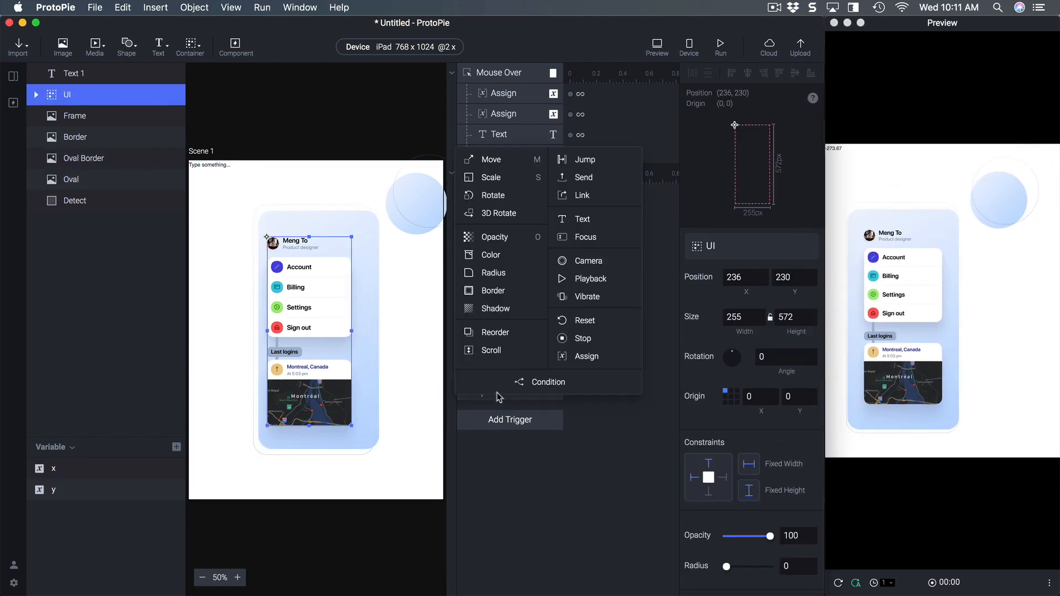
{"action": "left_click", "coordinate": [497, 214]}
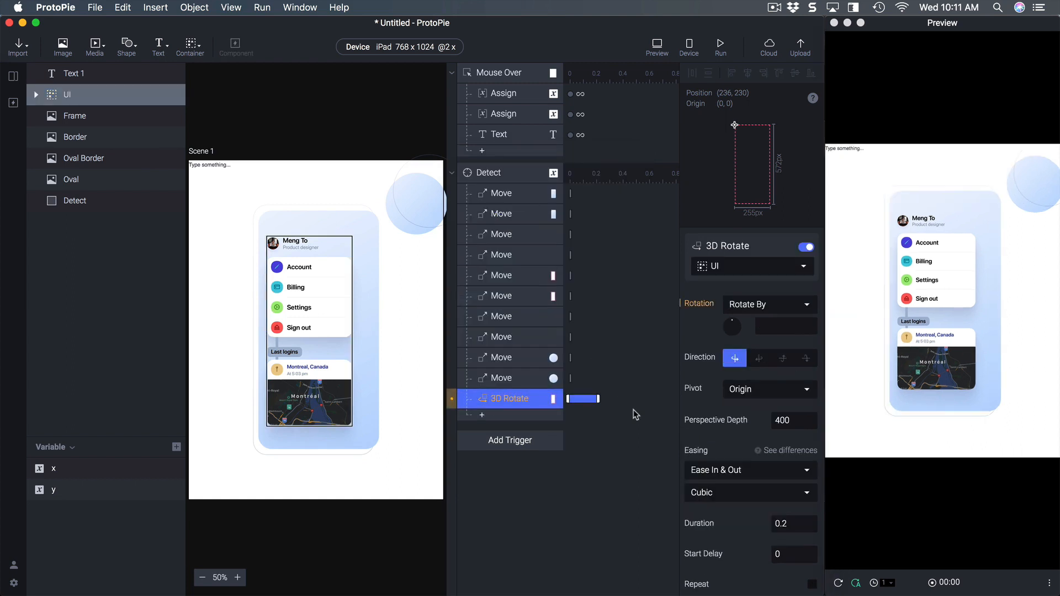
{"action": "left_click", "coordinate": [771, 313]}
{"action": "left_click", "coordinate": [765, 317]}
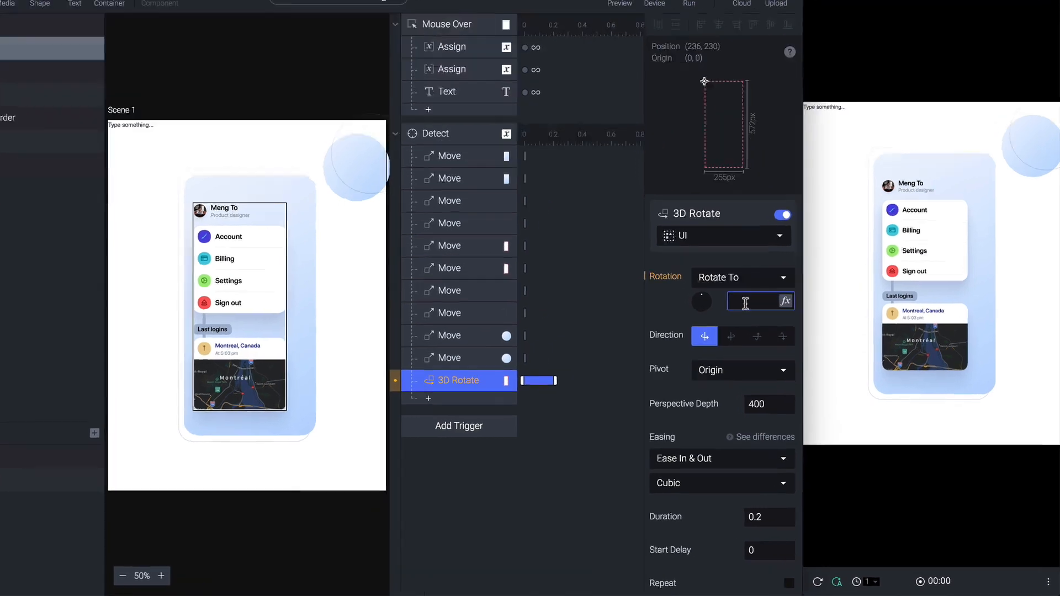
{"action": "type", "text": "x/1"}
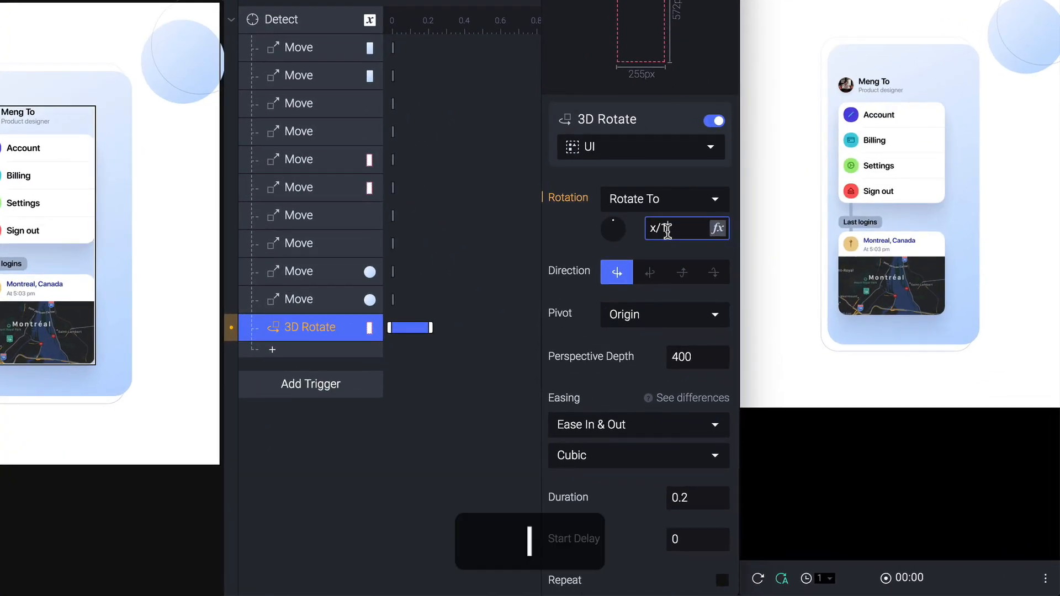
{"action": "type", "text": "00"}
{"action": "key", "text": "Return"}
- Give the UI layer's 3D Rotate response a duration of 0 and Linear easing
{"action": "left_click", "coordinate": [705, 502]}
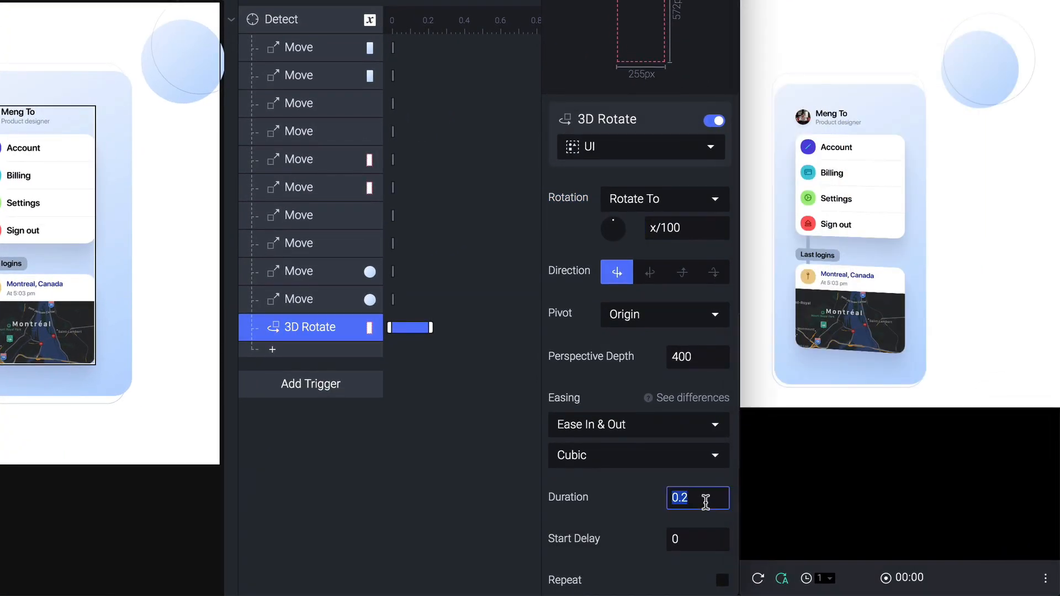
{"action": "type", "text": "0"}
{"action": "key", "text": "Return"}
{"action": "left_click", "coordinate": [635, 423]}
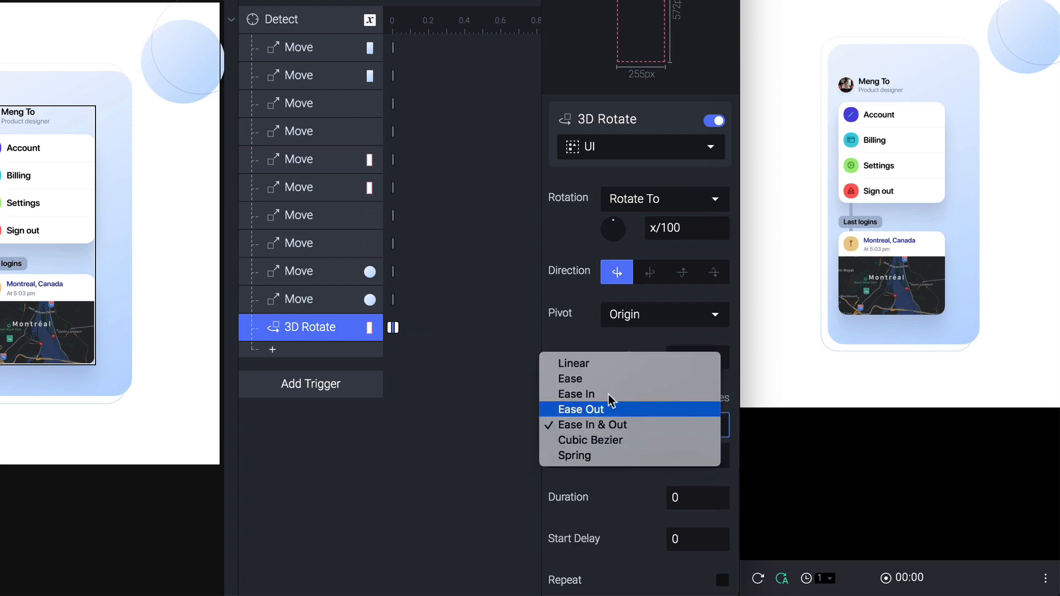
{"action": "left_click", "coordinate": [603, 362]}
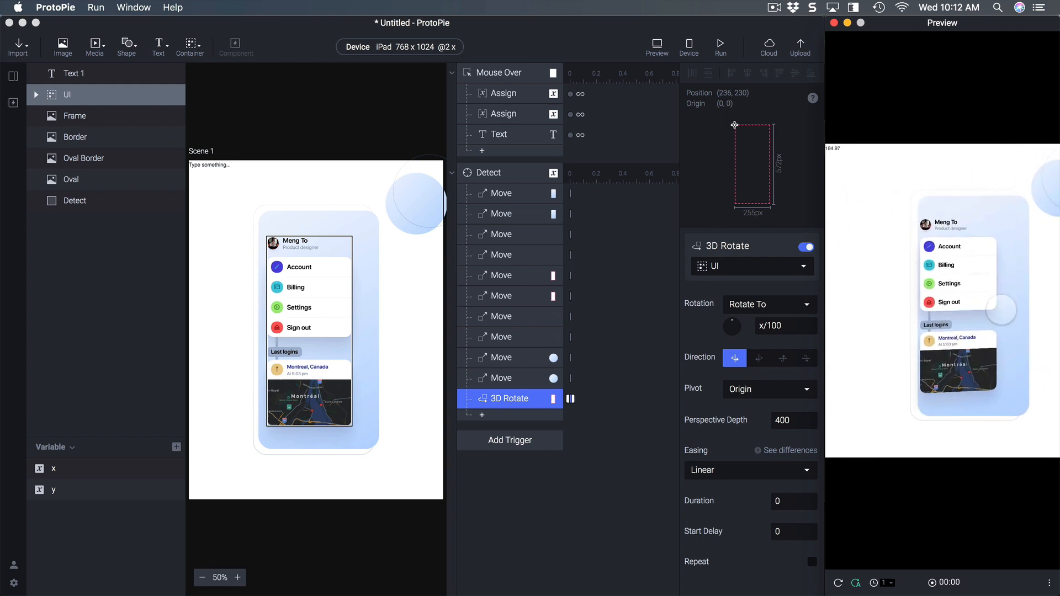
{"action": "left_click", "coordinate": [592, 437]}
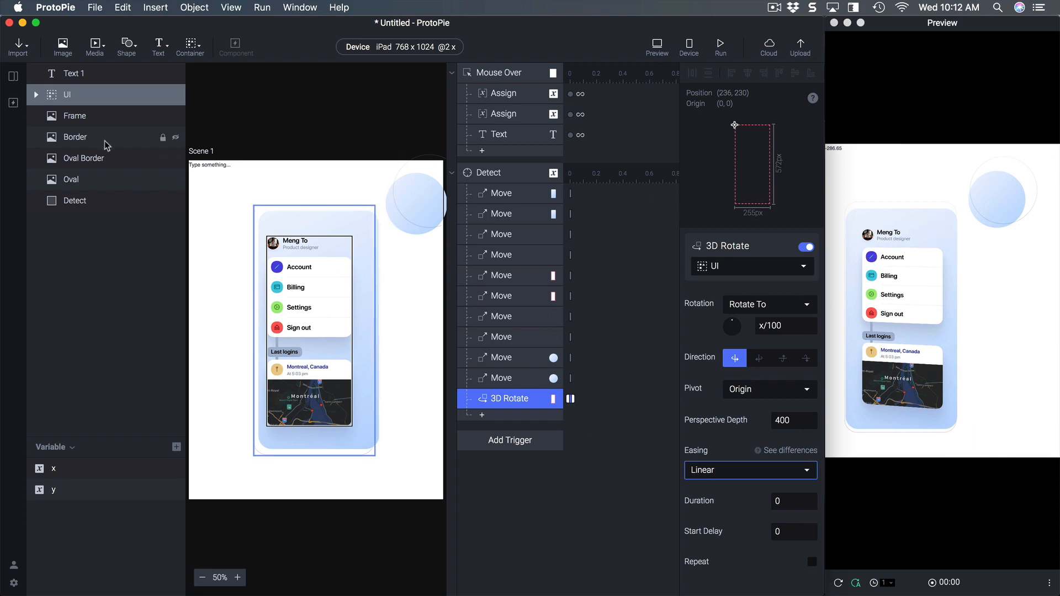
- Add a 3D Rotate response for the Frame layer and one for the Border layer to the Detect trigger
{"action": "left_click", "coordinate": [90, 120]}
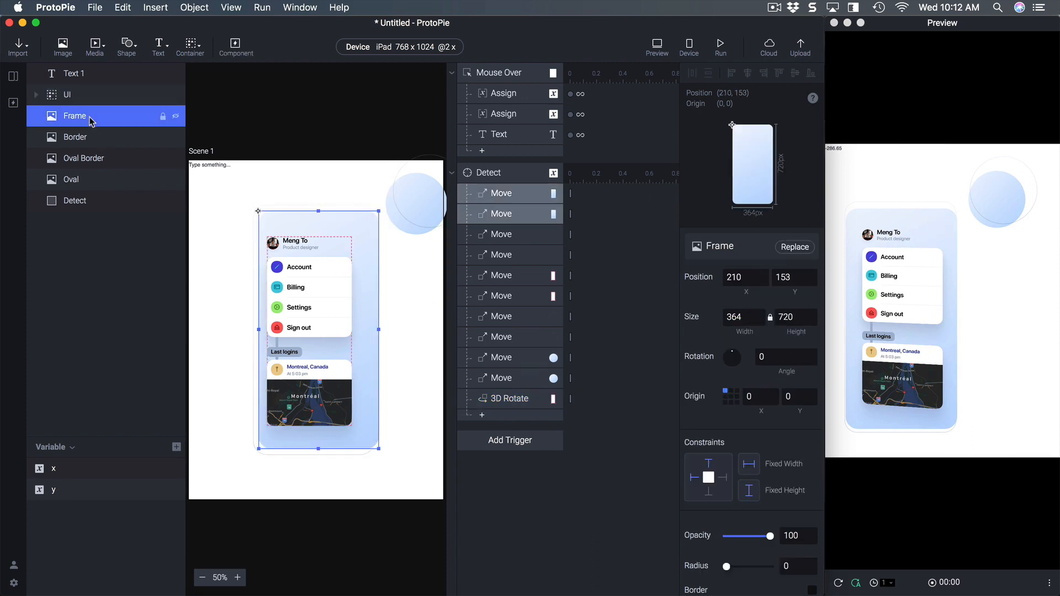
{"action": "left_click", "coordinate": [514, 418]}
{"action": "left_click", "coordinate": [498, 234]}
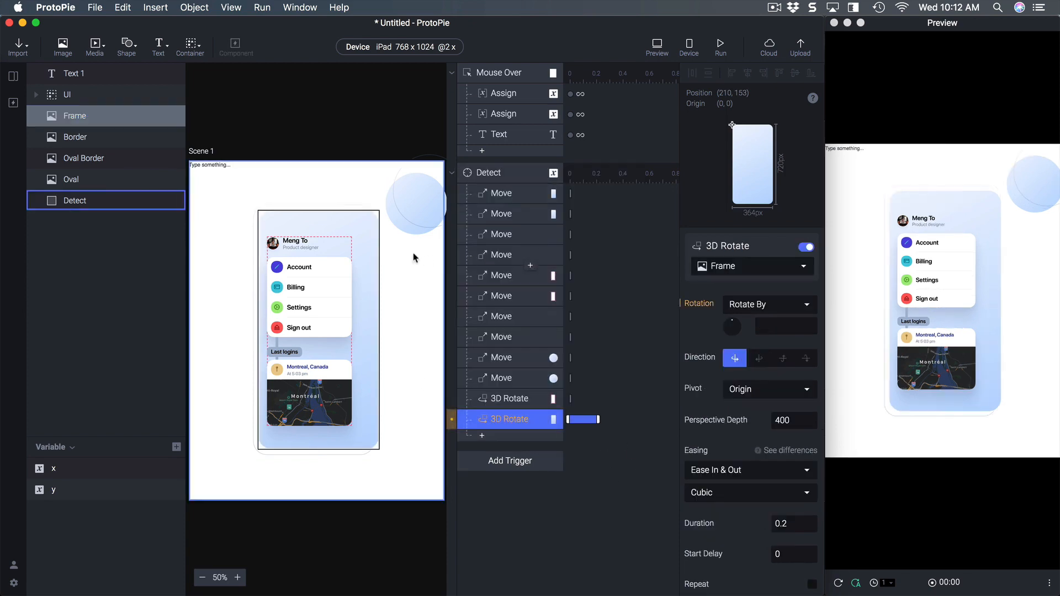
{"action": "left_click", "coordinate": [75, 137]}
{"action": "left_click", "coordinate": [527, 434]}
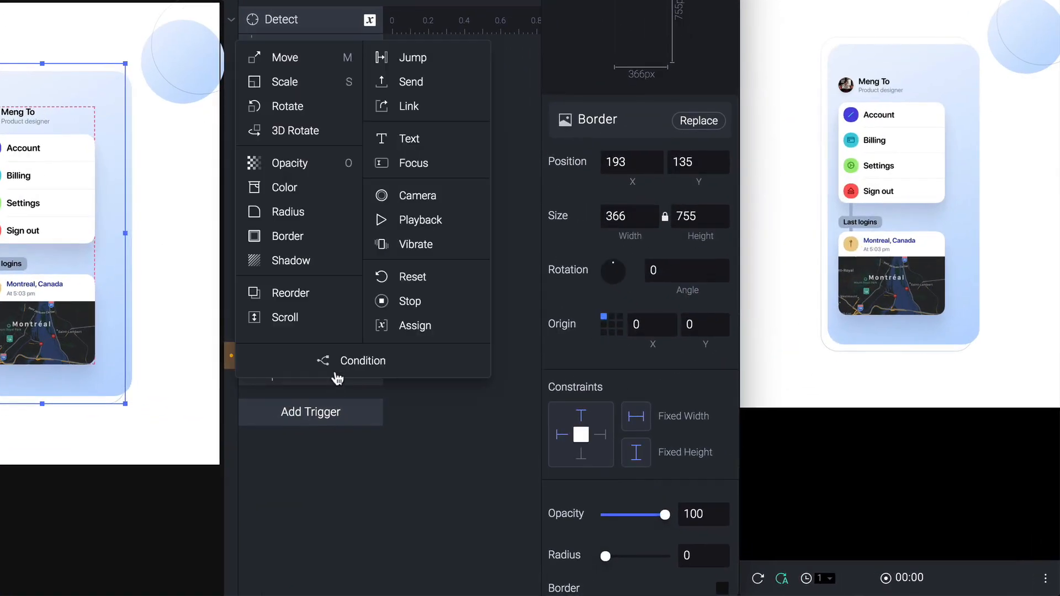
{"action": "left_click", "coordinate": [513, 254]}
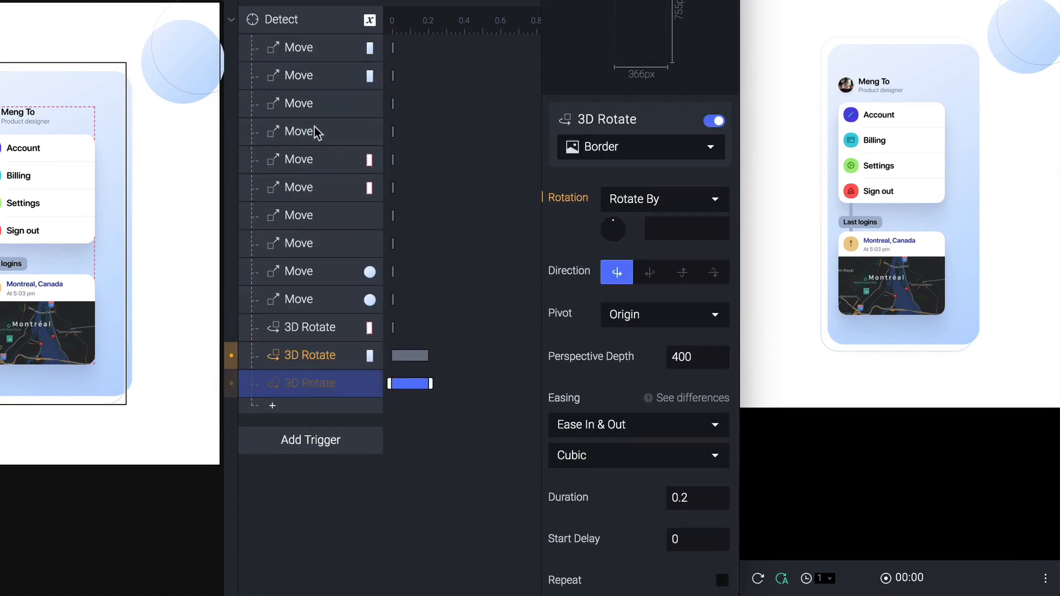
- Set the Frame and Border 3D Rotate responses together to Rotate To with a rotation of x/100
{"action": "left_click", "coordinate": [303, 361], "text": "shift"}
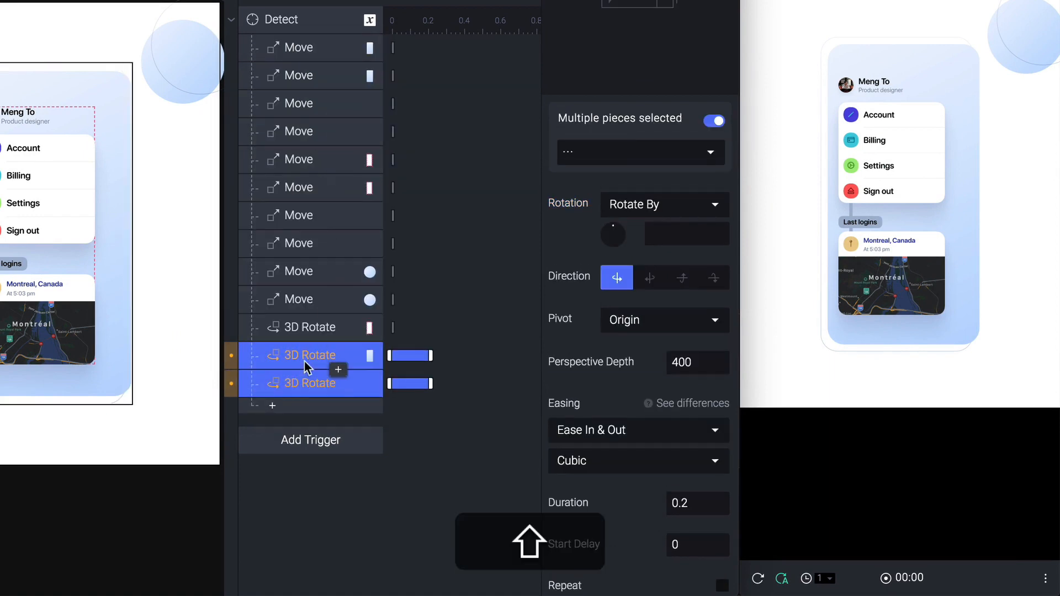
{"action": "left_click", "coordinate": [657, 209]}
{"action": "left_click", "coordinate": [645, 218]}
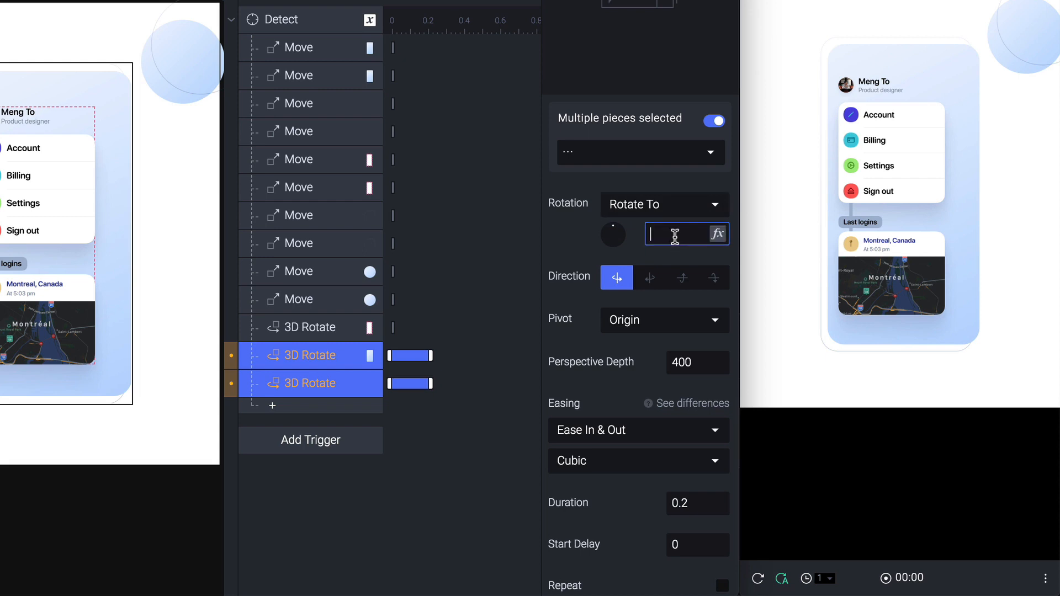
{"action": "type", "text": "x/100"}
{"action": "key", "text": "Return"}
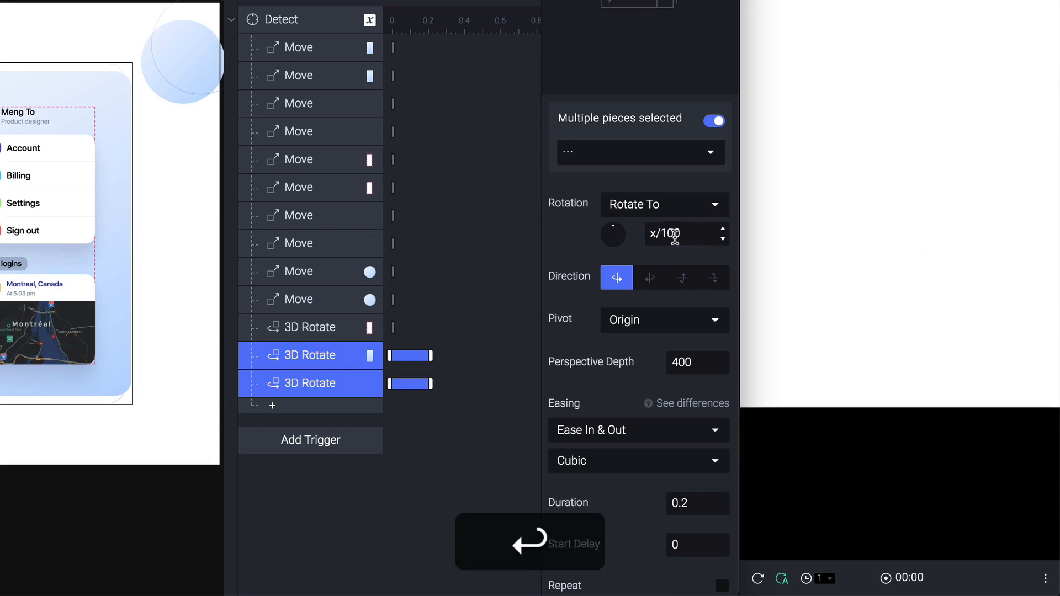
- Give the Frame and Border 3D Rotate responses Linear easing and a duration of 0
{"action": "left_click", "coordinate": [635, 430]}
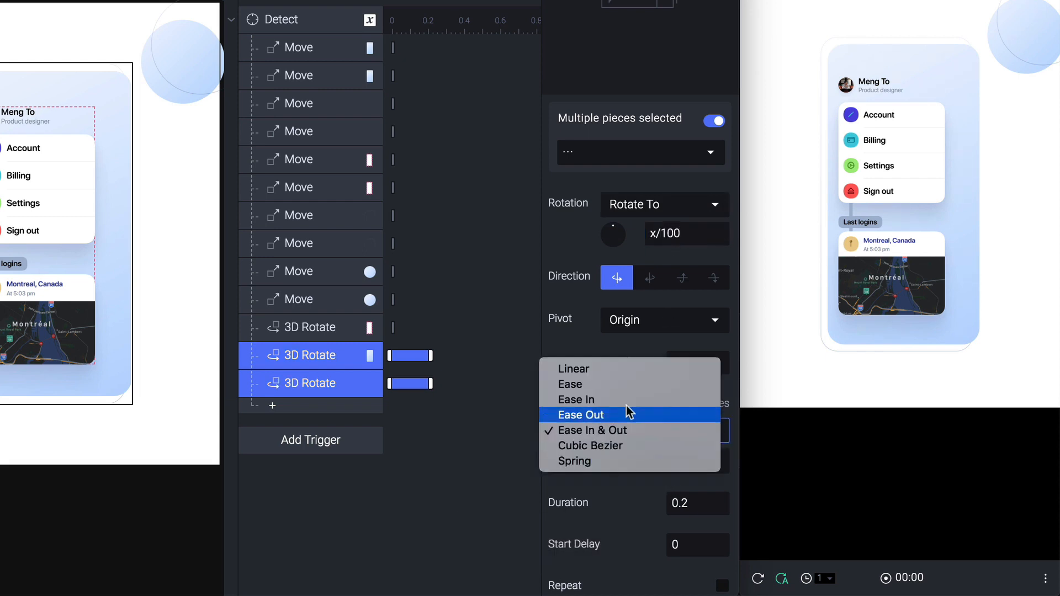
{"action": "left_click", "coordinate": [608, 366]}
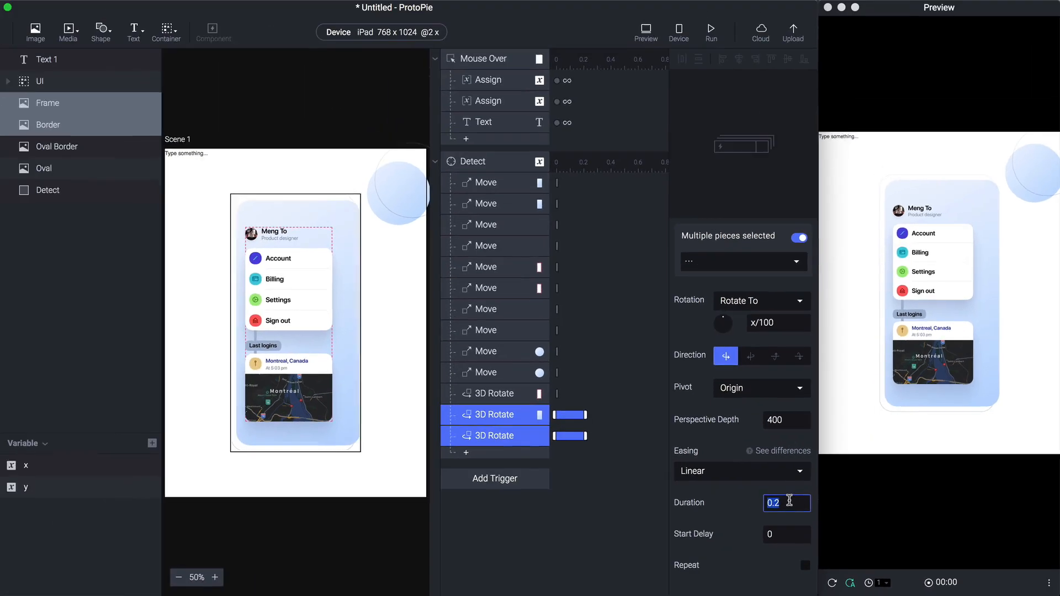
{"action": "type", "text": "0"}
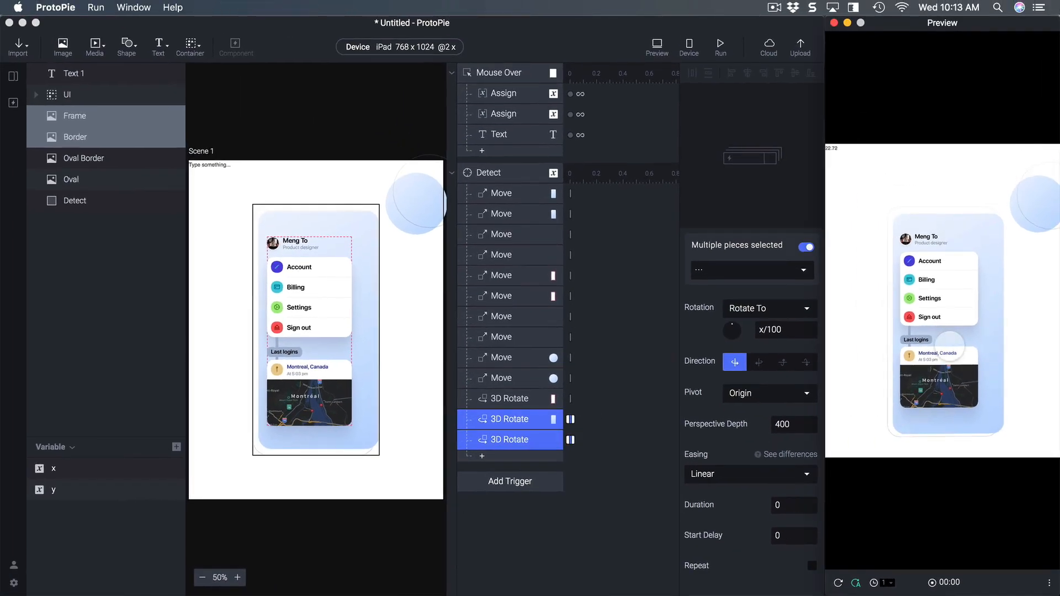
- Move the Preview window over the editor and enlarge it to check the parallax and rotation effect
{"action": "left_click_drag", "start_coordinate": [902, 21], "coordinate": [472, 18]}
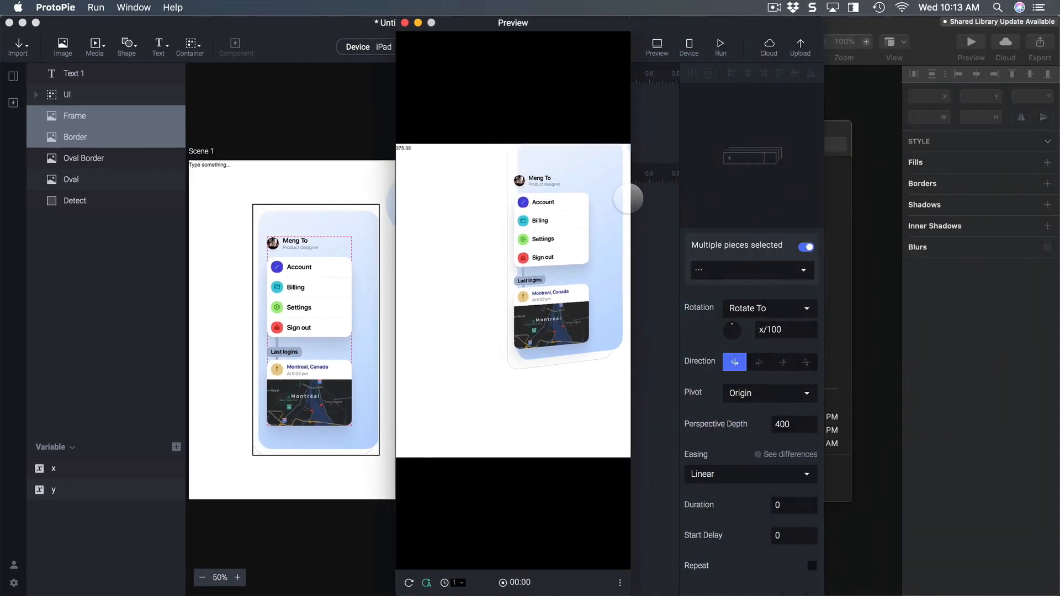
{"action": "left_click_drag", "start_coordinate": [630, 193], "coordinate": [844, 205]}
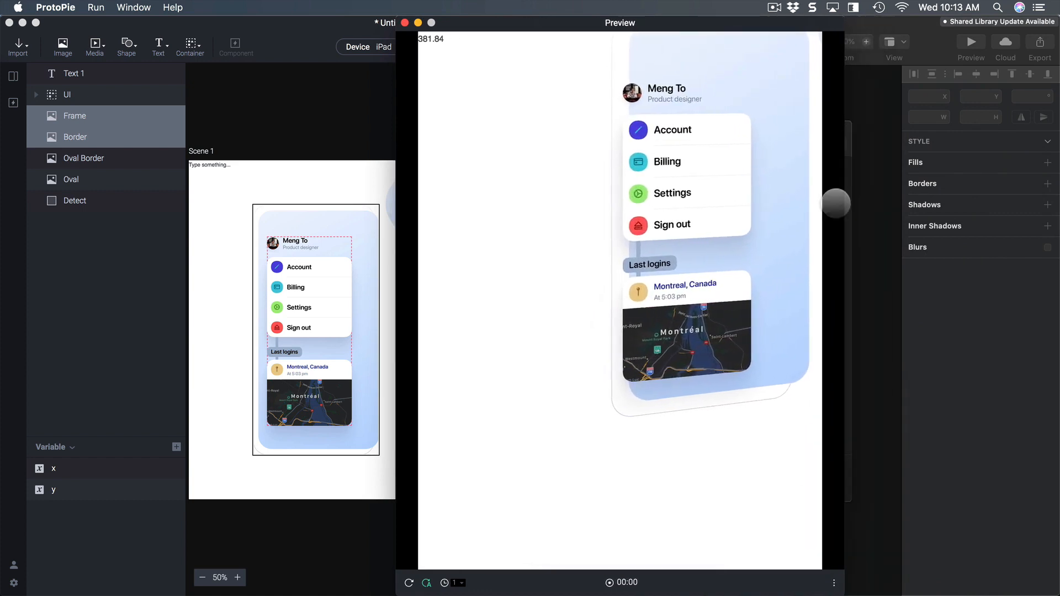